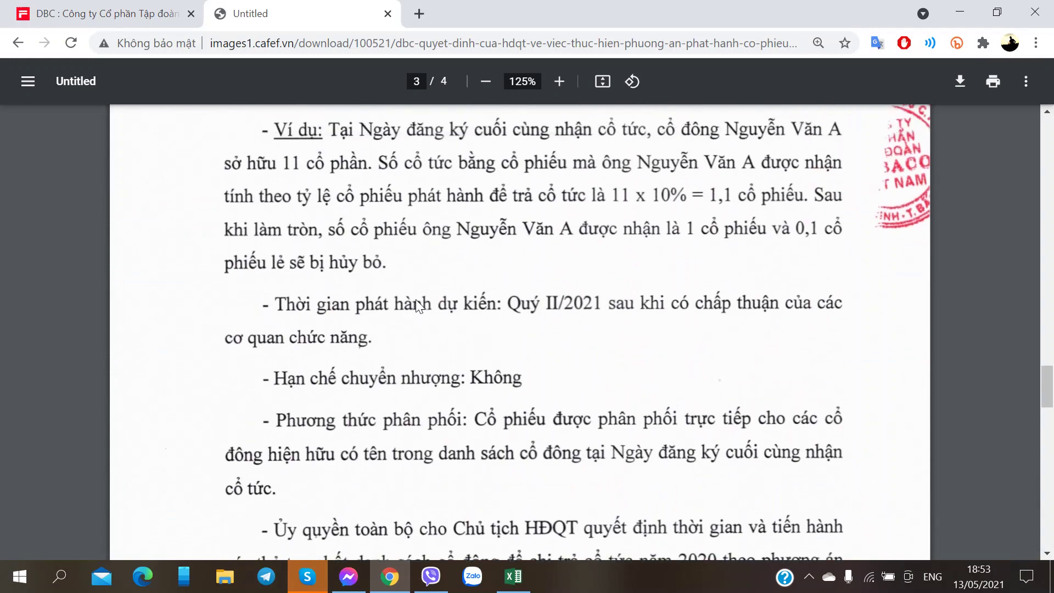
- Look over the share issuance terms in the resolution PDF and view DBC's dividend and bonus share history on its company page
scroll(416, 303, down, 2)
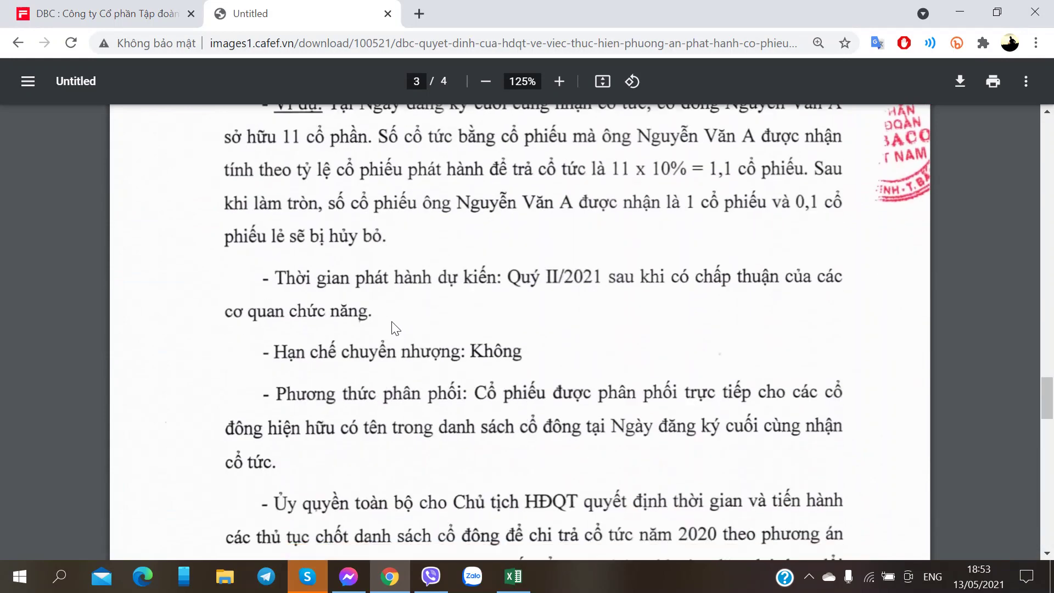
click(77, 8)
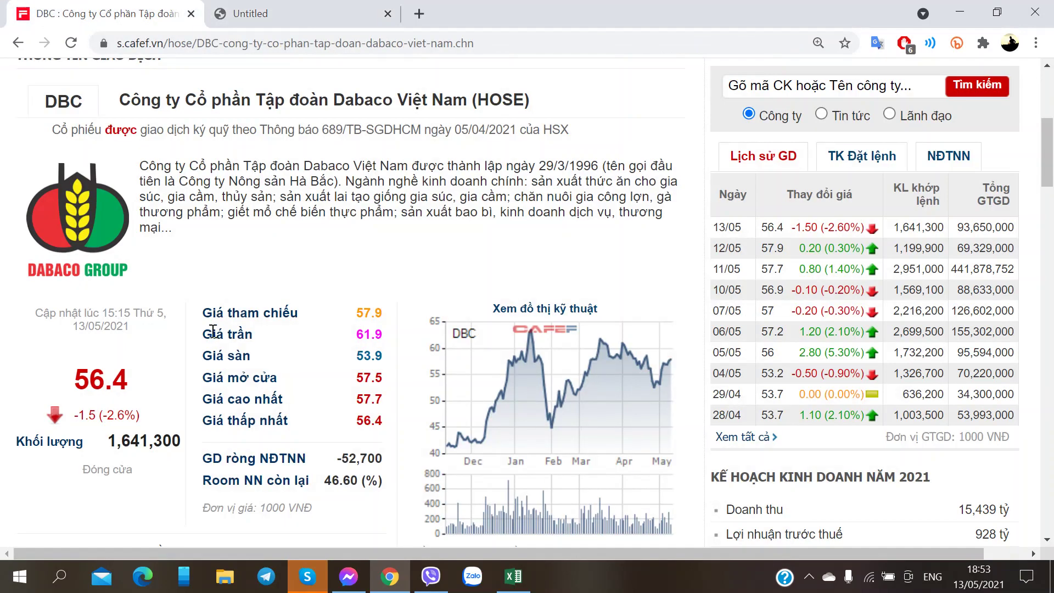
scroll(206, 327, down, 10)
scroll(203, 326, up, 3)
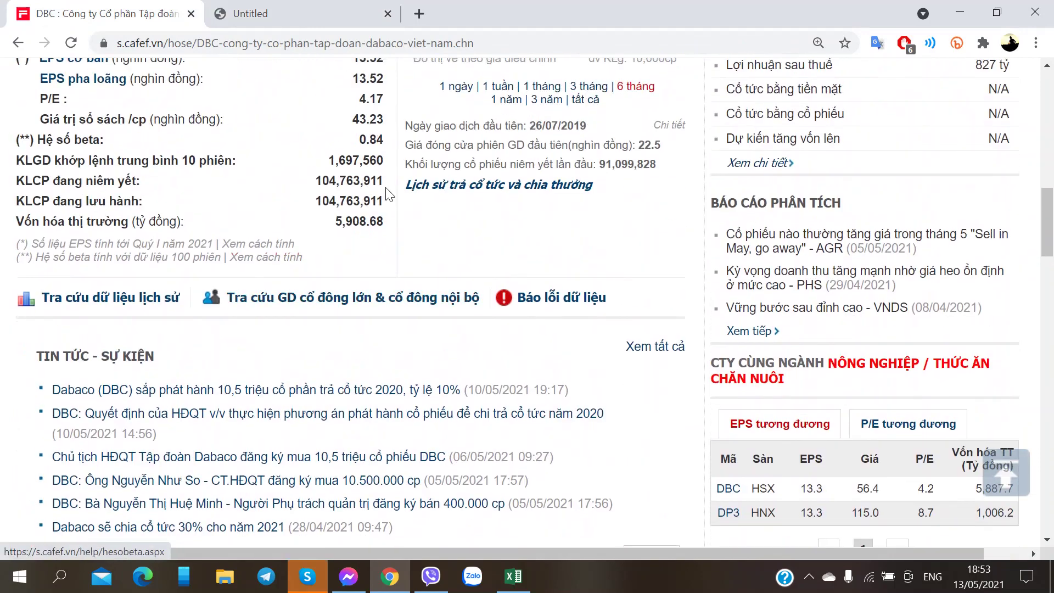
mouse_move(492, 202)
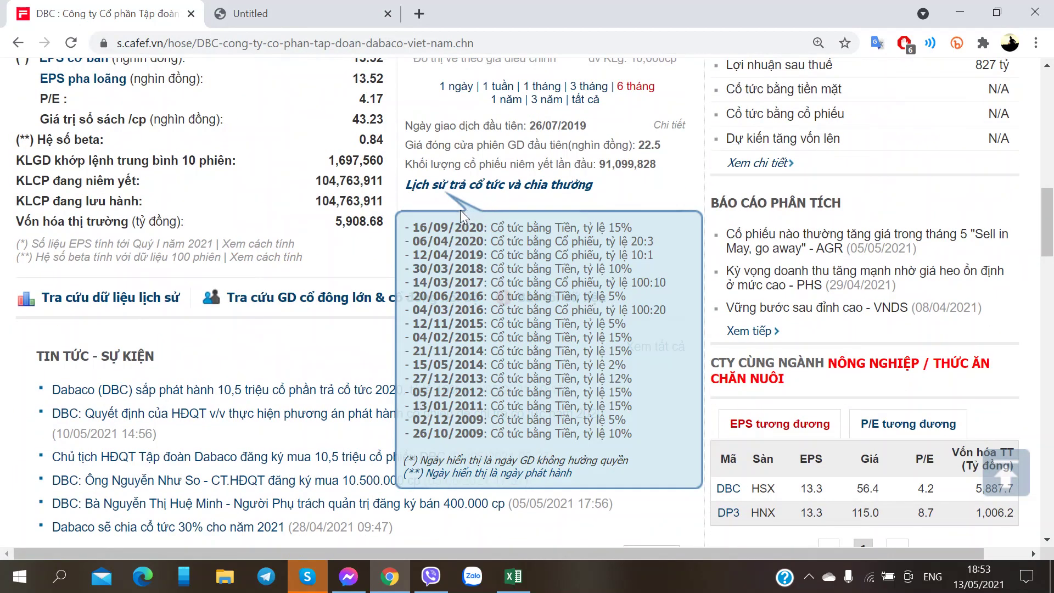
- Open the audited consolidated 2020 financial report from the financial report list on DBC's company page
click(259, 14)
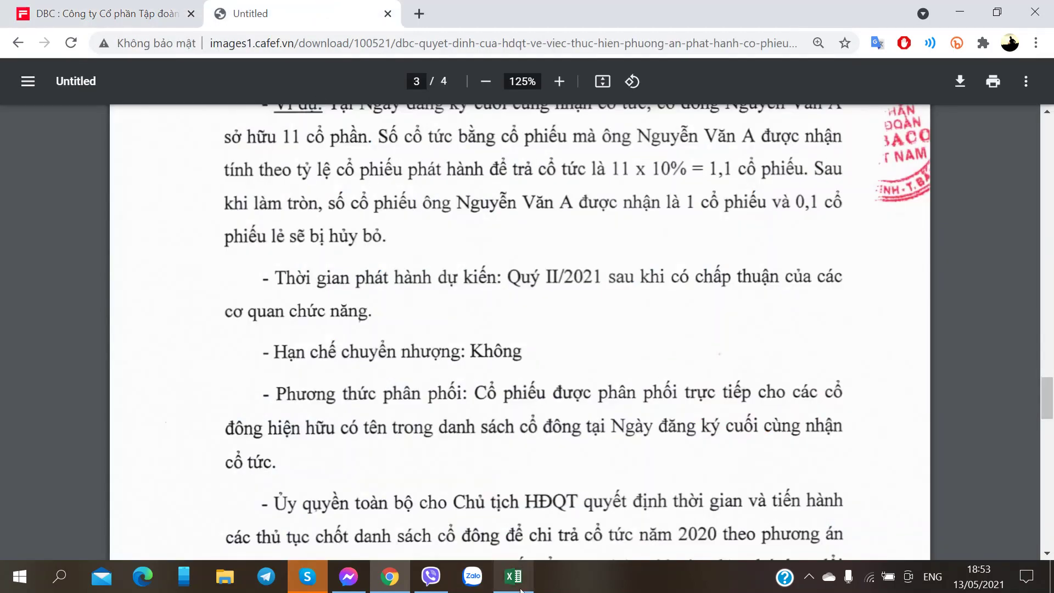
key(alt+Tab)
scroll(413, 391, down, 1)
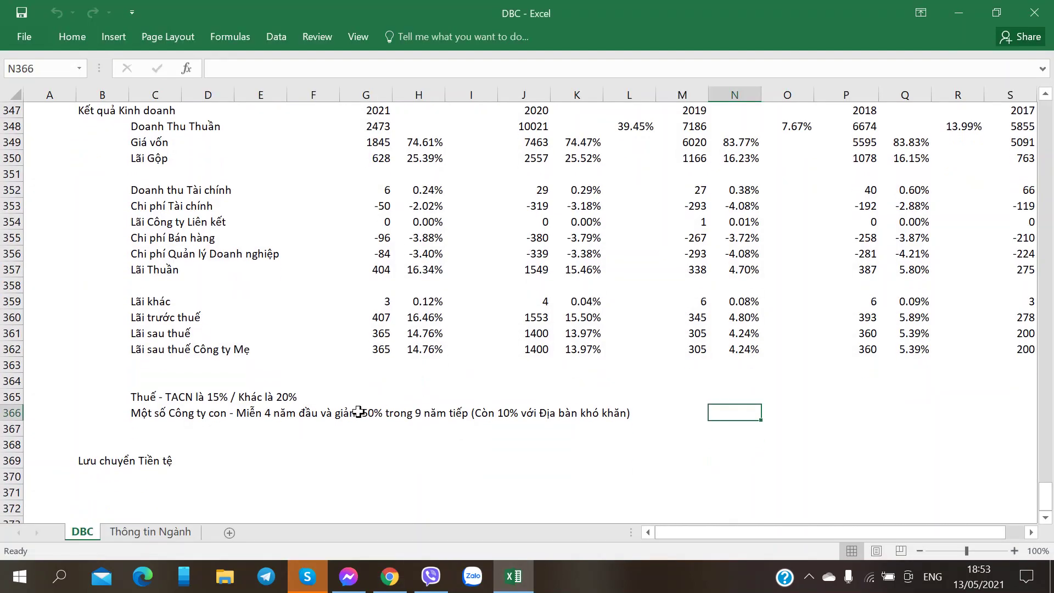
click(390, 576)
click(109, 13)
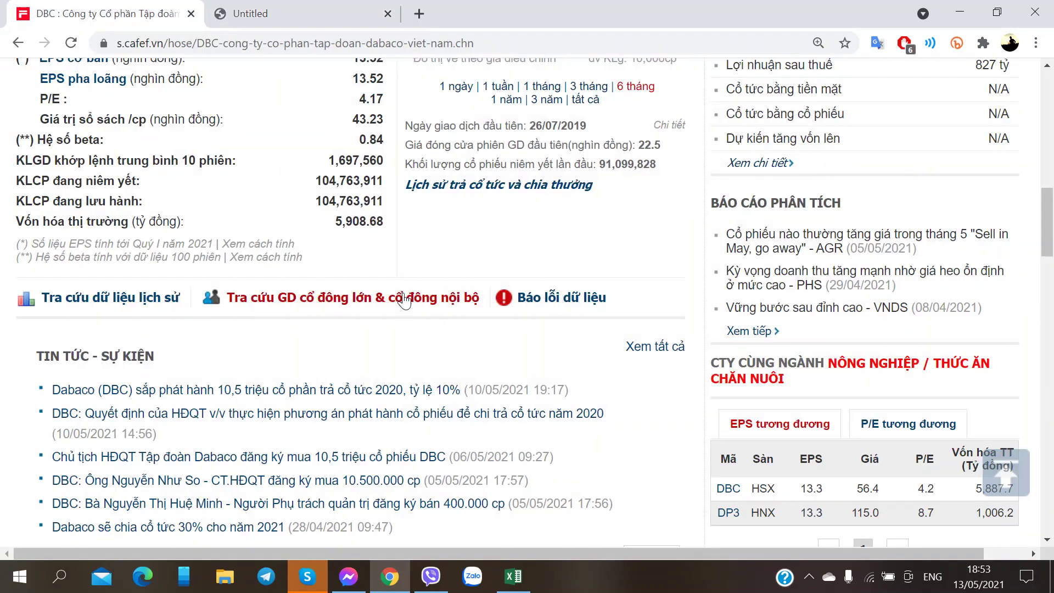
scroll(405, 301, down, 9)
click(622, 263)
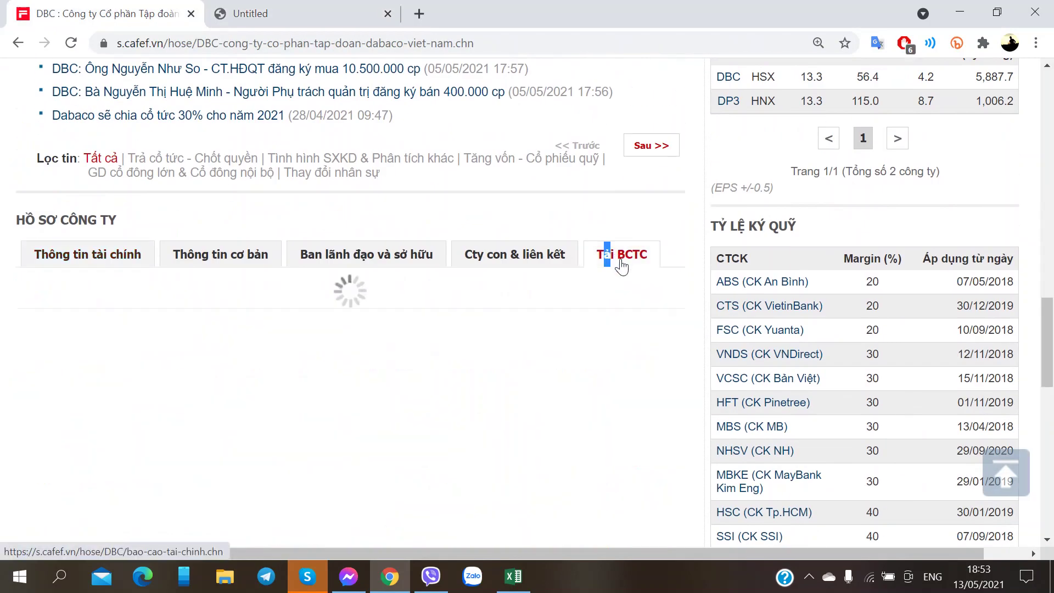
scroll(622, 268, down, 3)
click(629, 308)
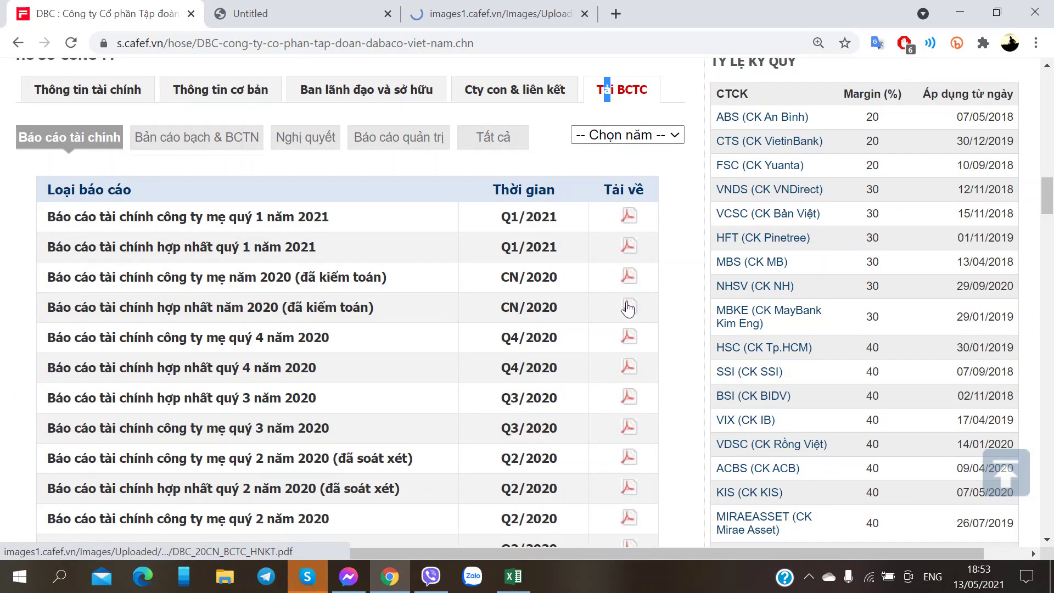
- Open the consolidated Q1 2021 financial report from the report list, and return to the 2020 report
click(494, 14)
click(305, 11)
click(110, 14)
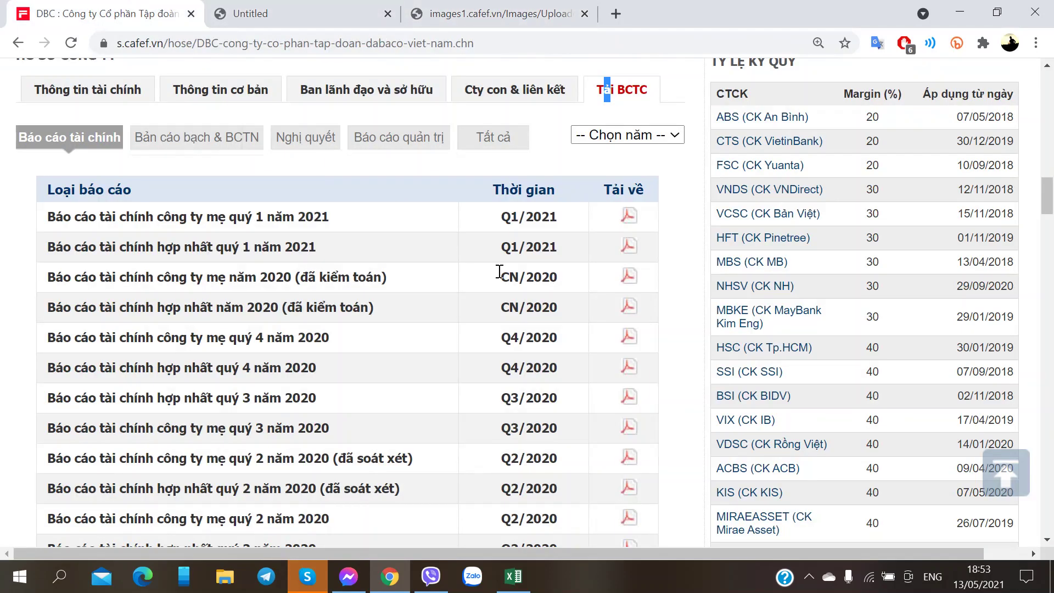
click(629, 246)
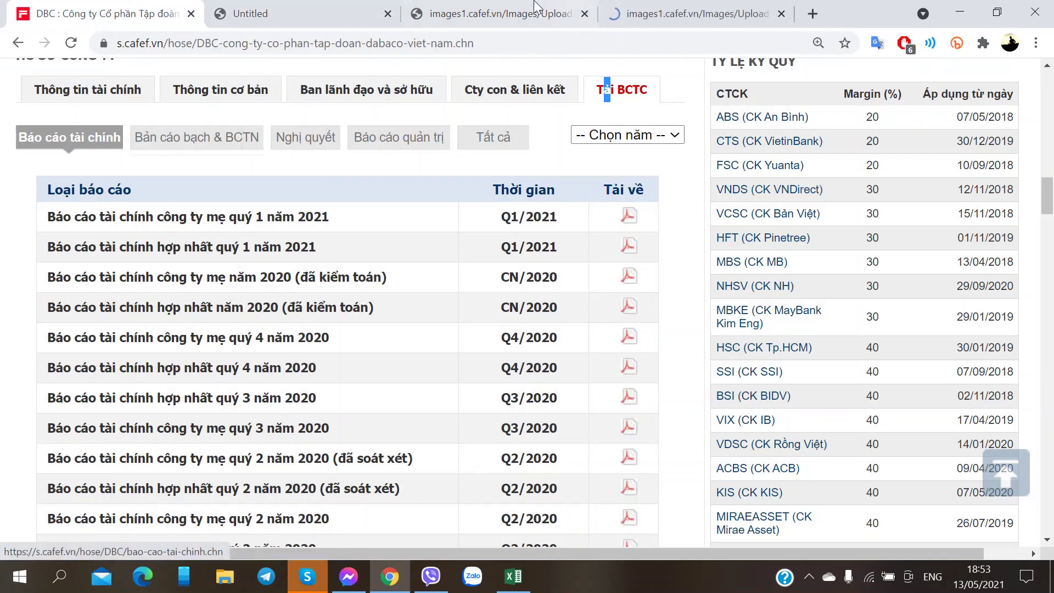
click(536, 8)
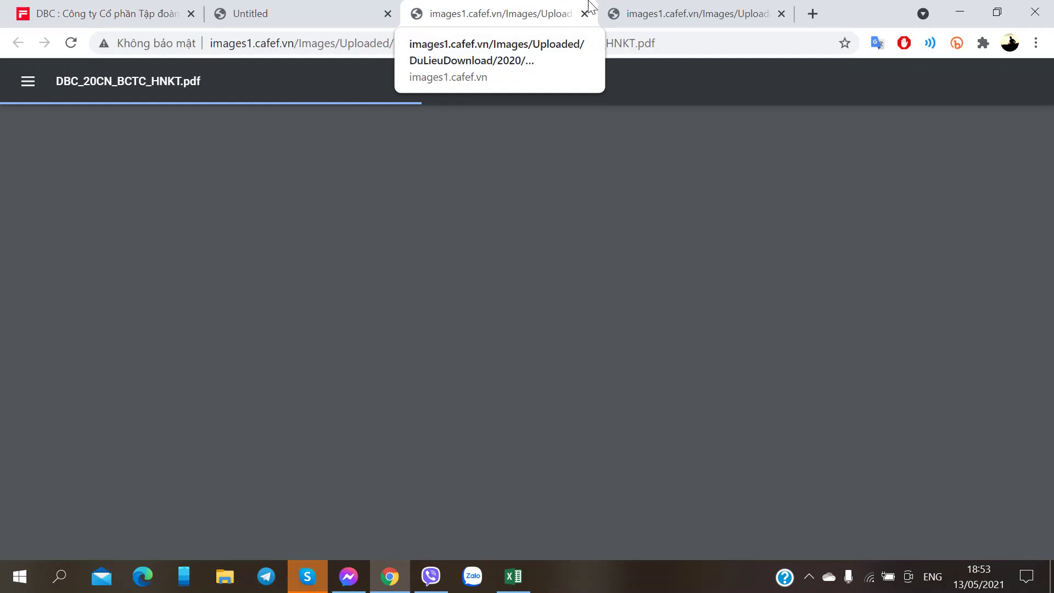
click(654, 8)
click(471, 5)
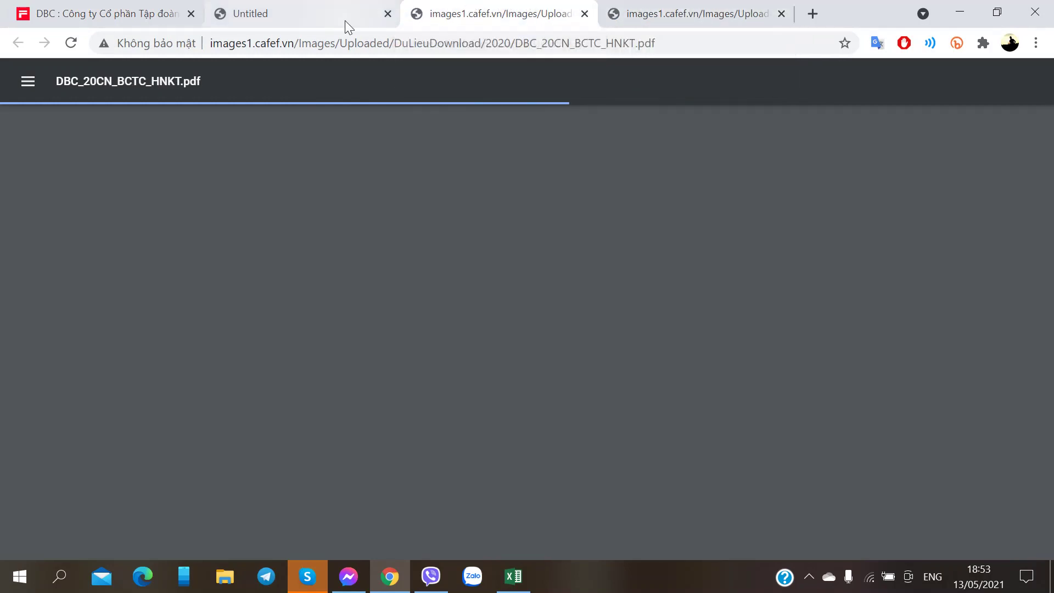
- In the DBC workbook in Excel, copy the period headings from G346:M347 to G368 above the cash flow section
click(513, 577)
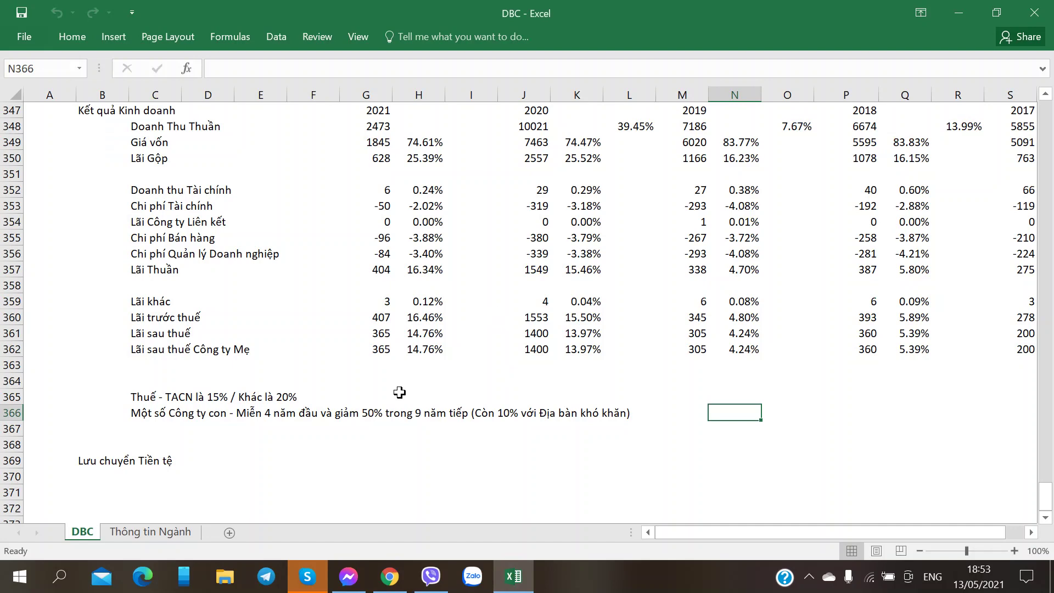
scroll(276, 463, up, 2)
click(371, 195)
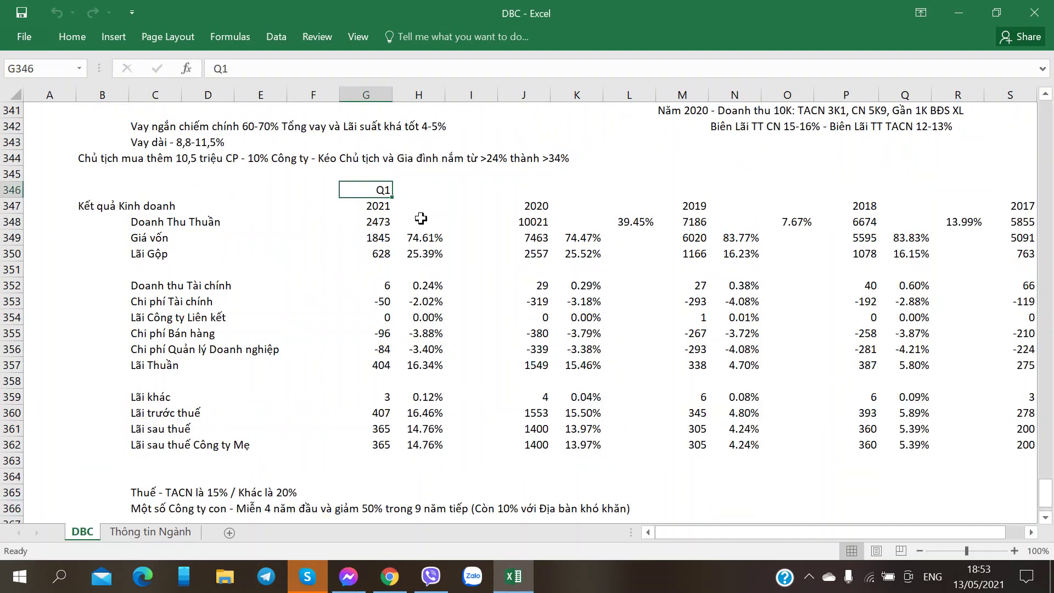
key(shift+Down)
key(shift+Right)
key(shift+Right)
key(shift+Right)
key(shift+Right)
key(shift+Right)
key(shift+Right)
key(ctrl+c)
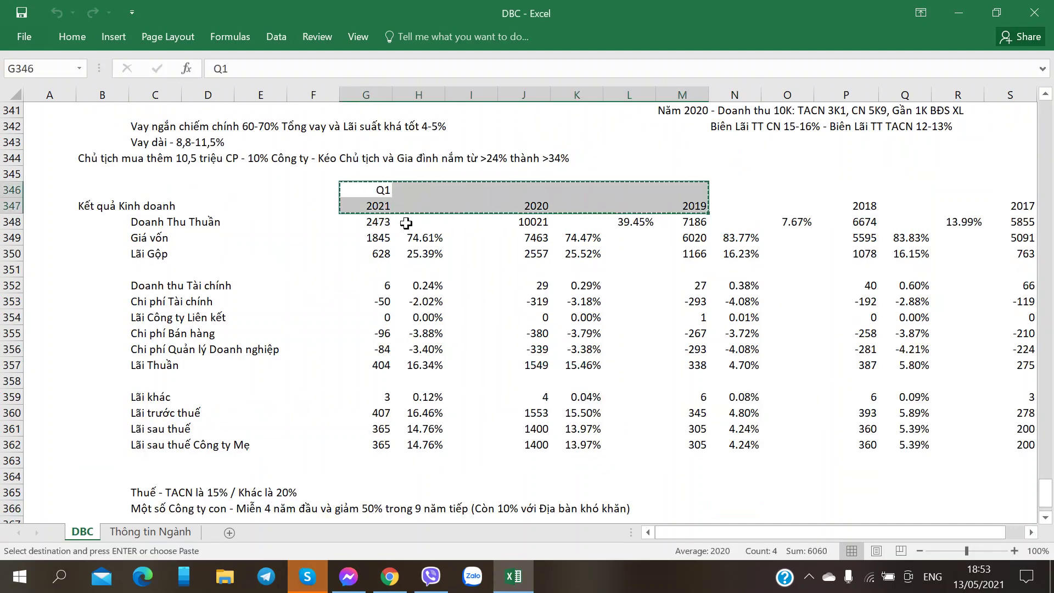
scroll(385, 302, down, 3)
click(379, 398)
scroll(419, 404, up, 2)
scroll(429, 396, down, 2)
key(ctrl+v)
key(Down)
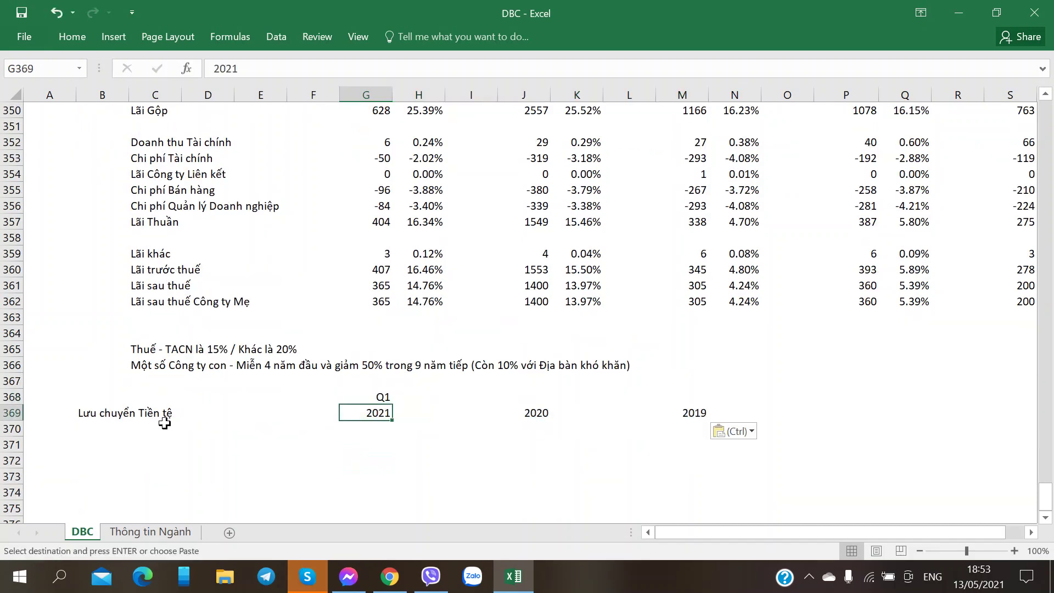
- Move the "Lưu chuyển Tiền tệ" section heading one row down to B370
scroll(149, 423, down, 1)
click(113, 382)
key(Up)
key(ctrl+c)
key(Down)
key(Right)
key(Right)
key(Down)
- Switch to the browser and find the operating cash flow statement on page 12 of the 2020 report, enlarged to 125%
key(alt+Tab)
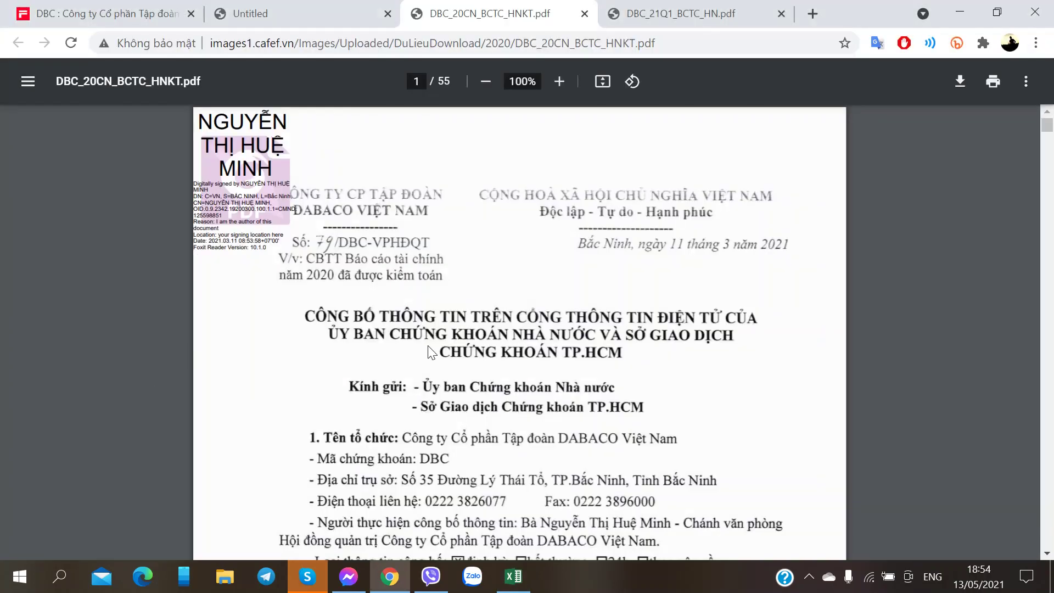
scroll(446, 367, down, 7)
scroll(445, 362, down, 5)
ctrl+scroll(442, 355, up, 2)
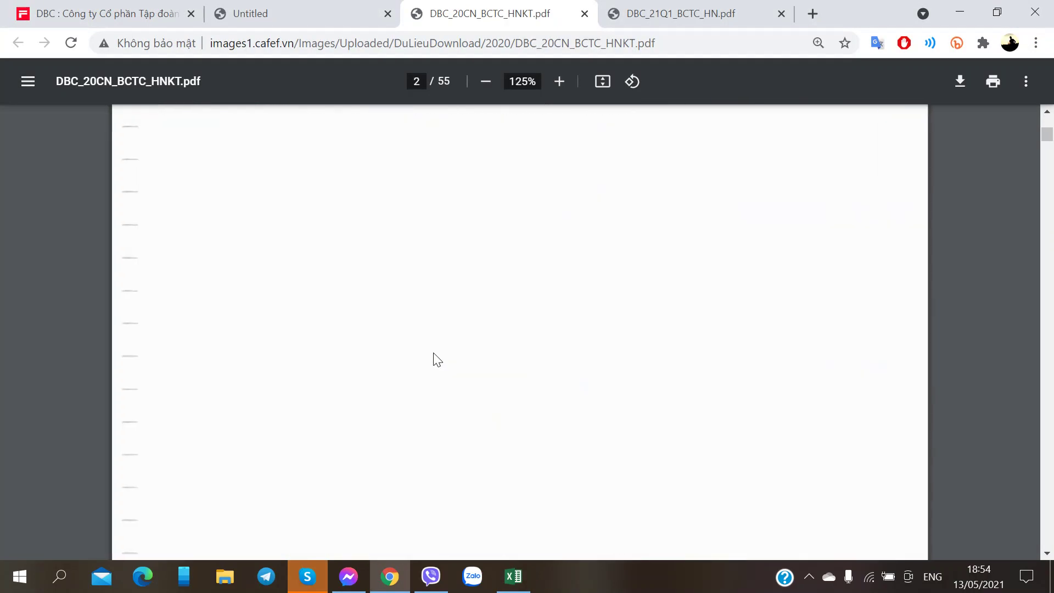
scroll(426, 357, down, 20)
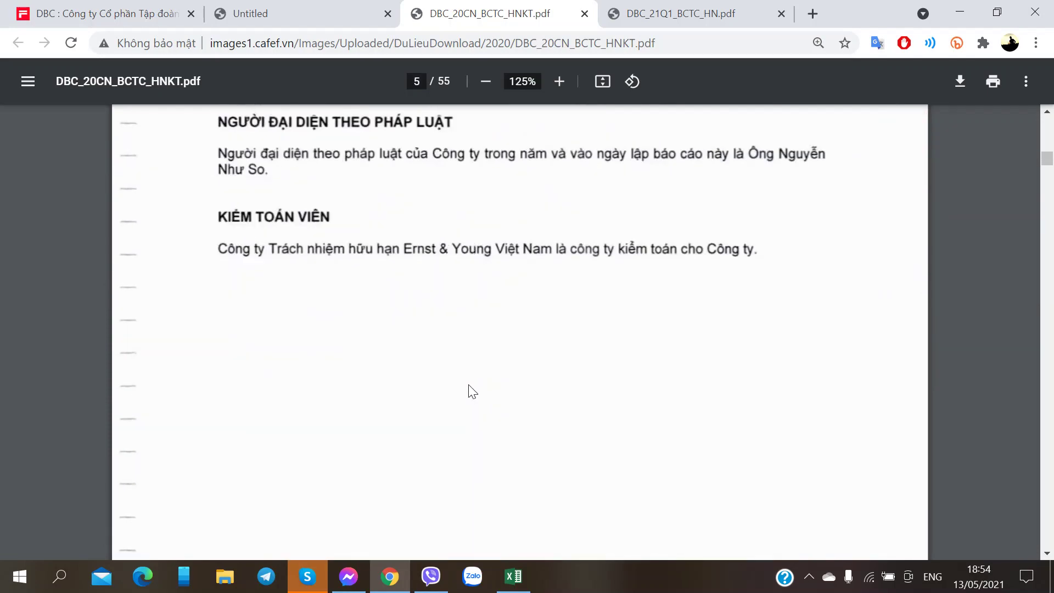
scroll(471, 391, down, 20)
scroll(471, 391, down, 20)
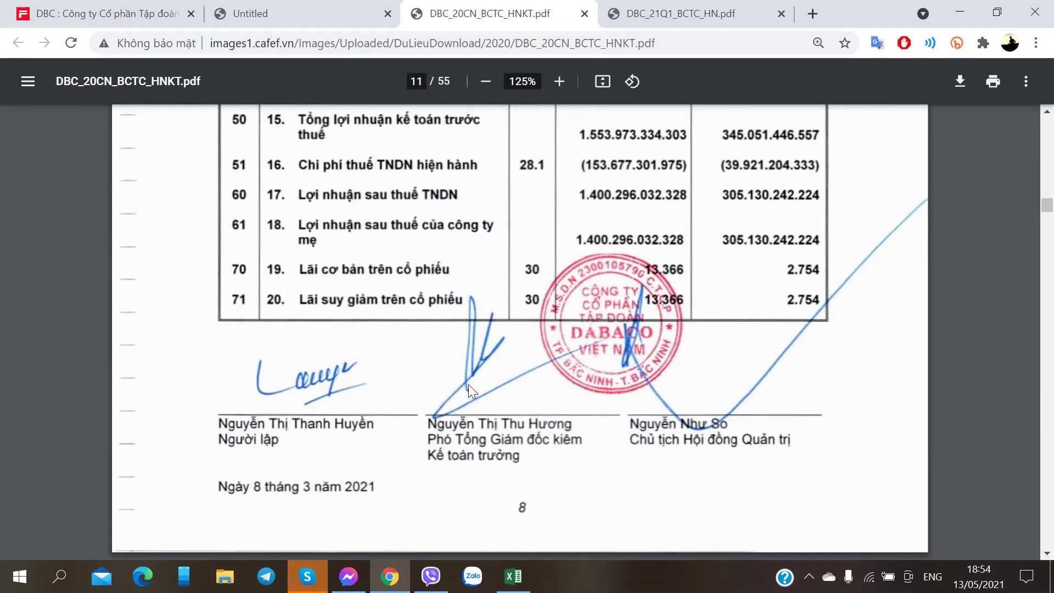
scroll(469, 384, down, 10)
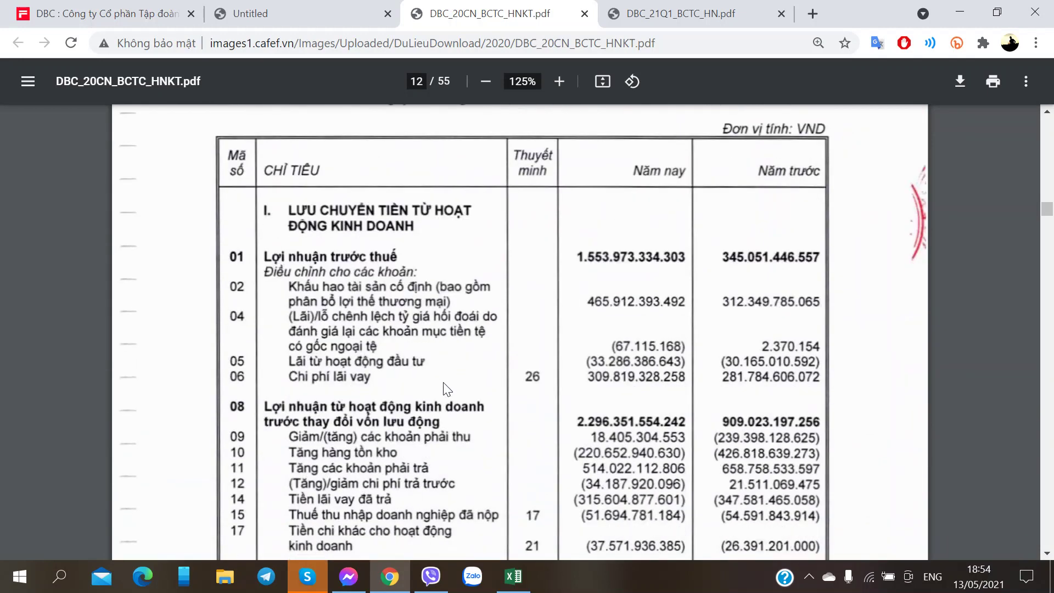
- In the Excel workbook, add the row label "Lãi trước thuế" in C371 under the cash flow heading
key(alt+Tab)
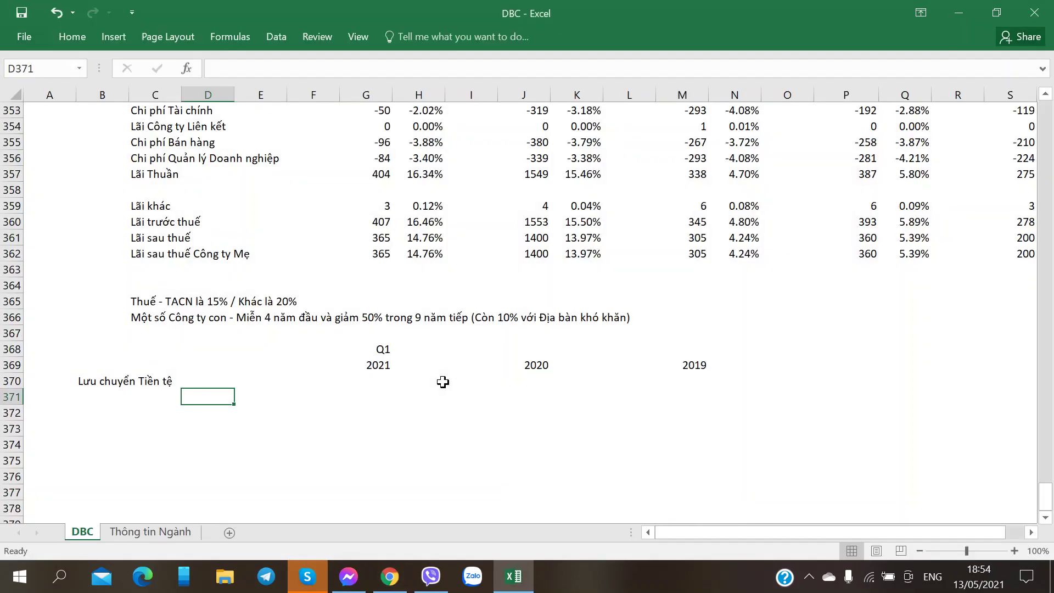
key(Left)
key(alt+Tab)
key(alt+Tab)
text(La)
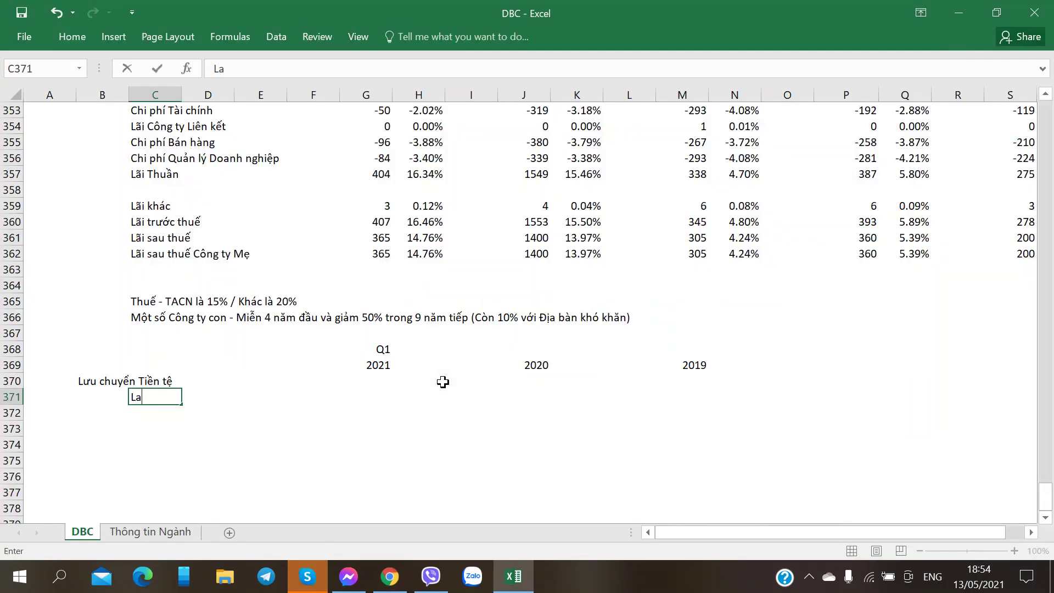
text(i trước thuế)
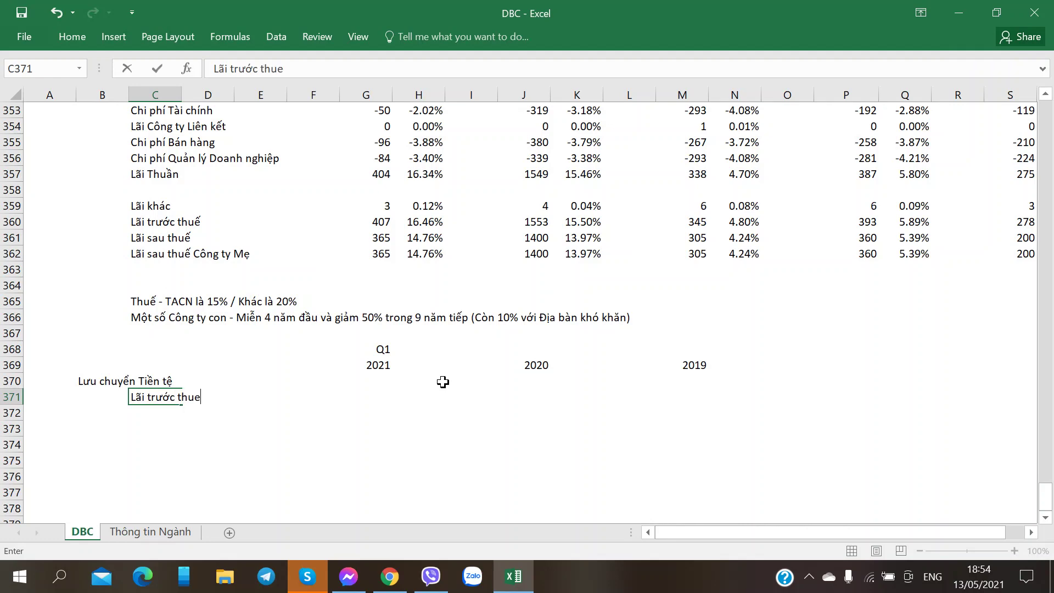
key(Right)
- Enter the pre-tax profit from the 2020 report in the "Lãi trước thuế" row: 1553 for 2020 and 345 for 2019
key(Right)
key(Right)
key(Right)
key(alt+Tab)
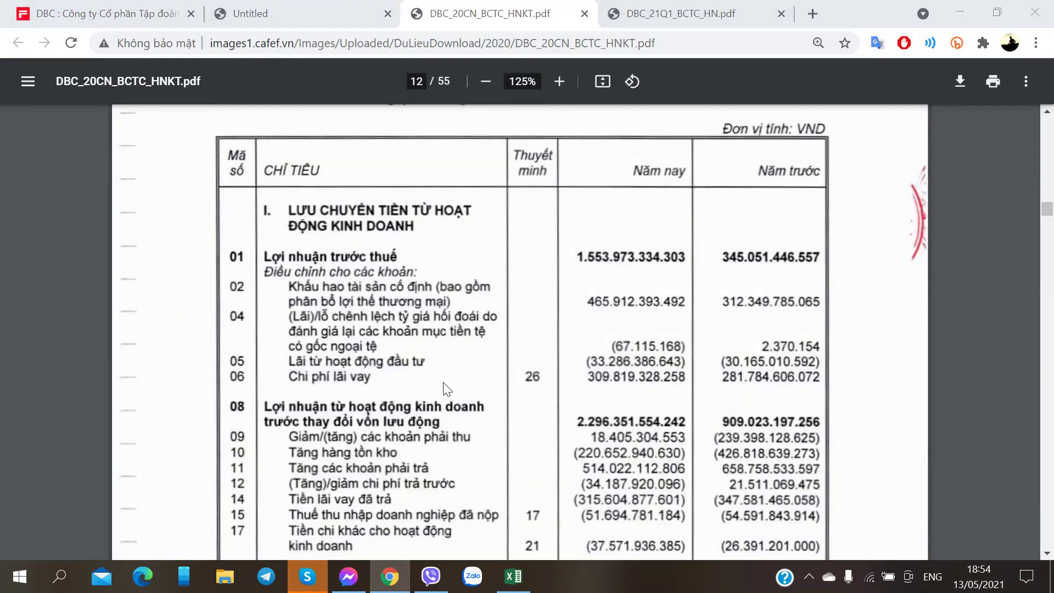
key(alt+Tab)
key(Right)
key(Right)
key(Right)
key(alt+Tab)
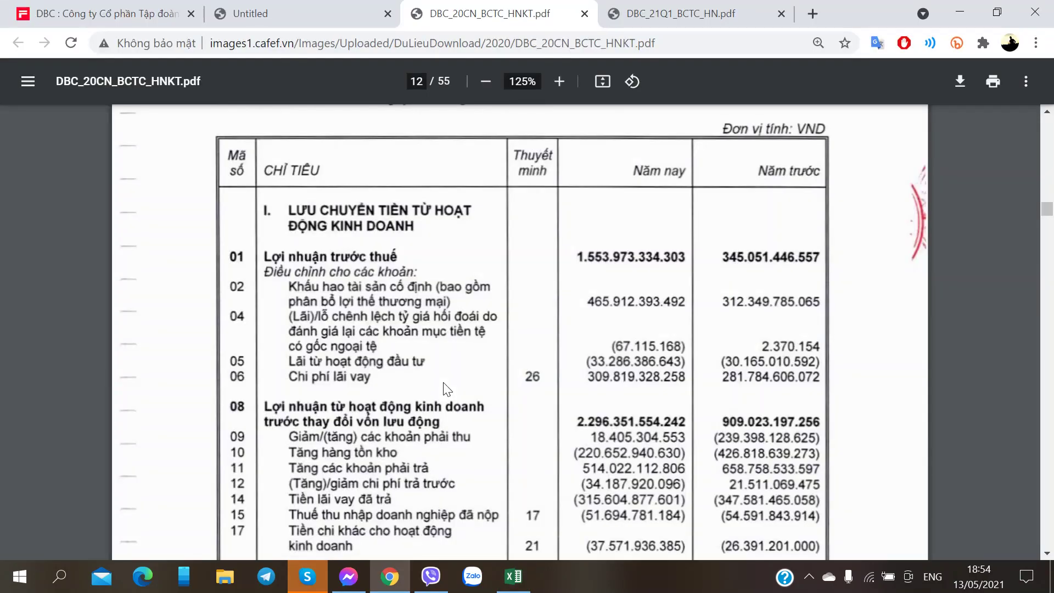
key(alt+Tab)
text(1553)
key(Right)
key(alt+Tab)
key(alt+Tab)
key(Right)
key(Right)
text(345)
key(ctrl+Return)
- Check the next item in the 2020 cash flow statement and add the row label "Khấu hao TSCĐ" in C372
click(157, 411)
key(alt+Tab)
key(alt+Tab)
key(alt+Tab)
key(alt+Tab)
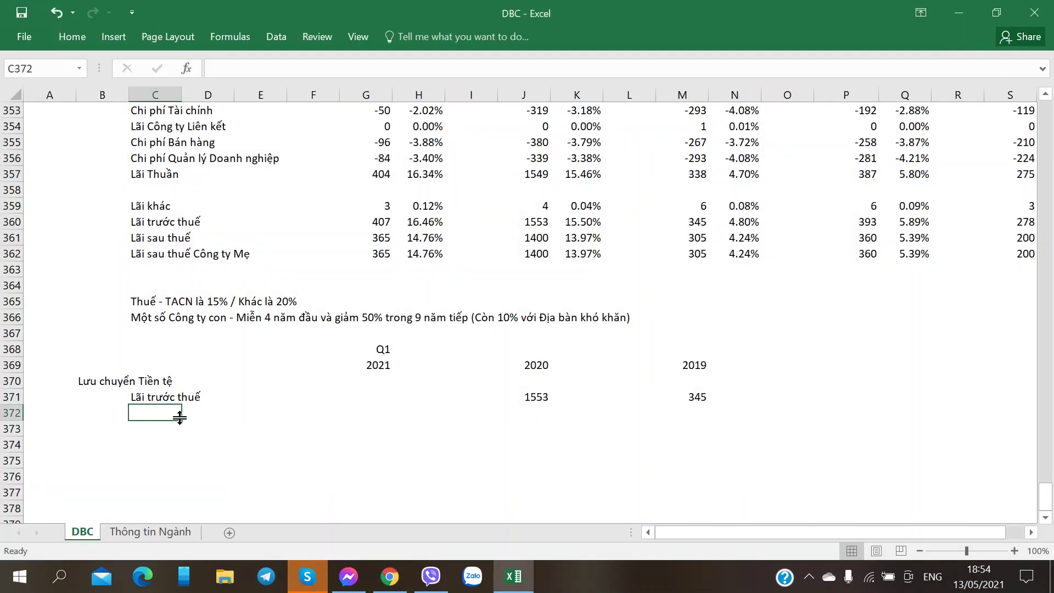
text(Khấu hao TS)
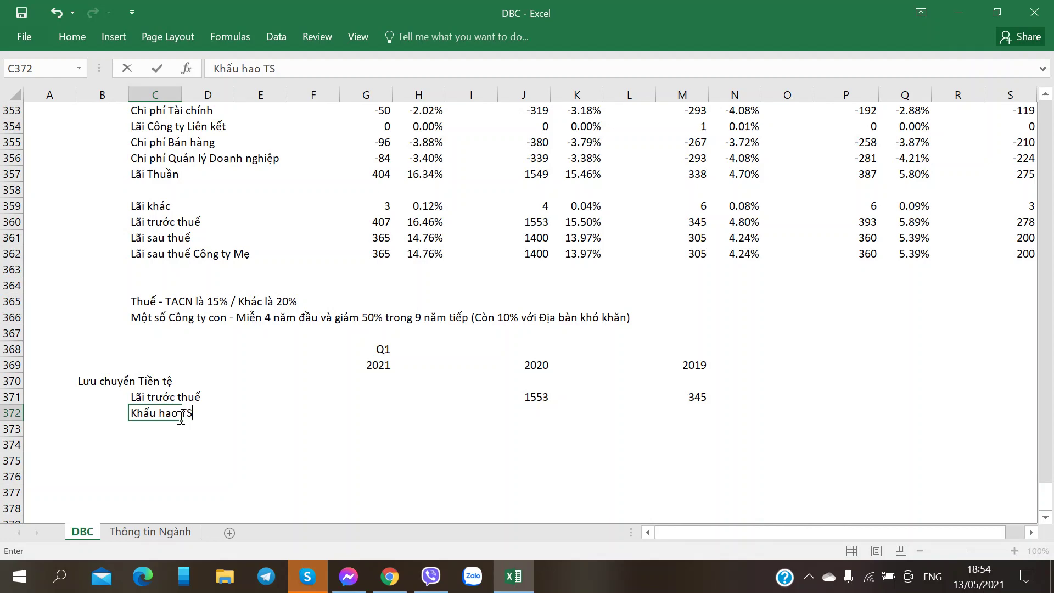
text(CĐ)
key(Right)
- Enter the fixed asset depreciation from the report in the "Khấu hao TSCĐ" row: 465 for 2020 and 312 for 2019
key(Right)
key(Right)
key(Right)
key(Right)
key(Right)
key(Right)
key(alt+Tab)
key(alt+Tab)
text(465)
key(Right)
key(Right)
key(Right)
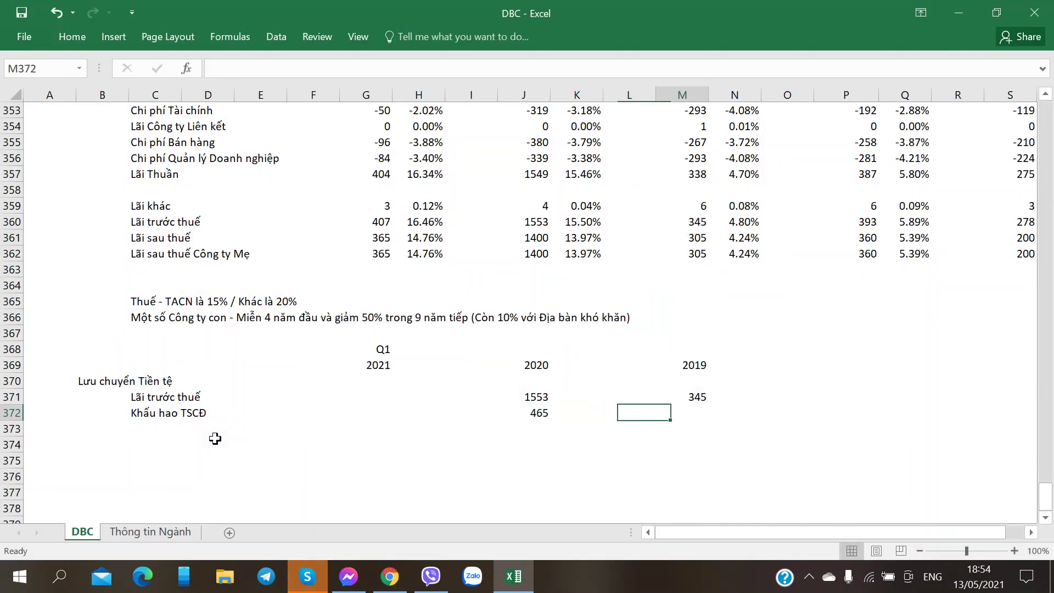
key(alt+Tab)
key(alt+Tab)
text(312)
key(Right)
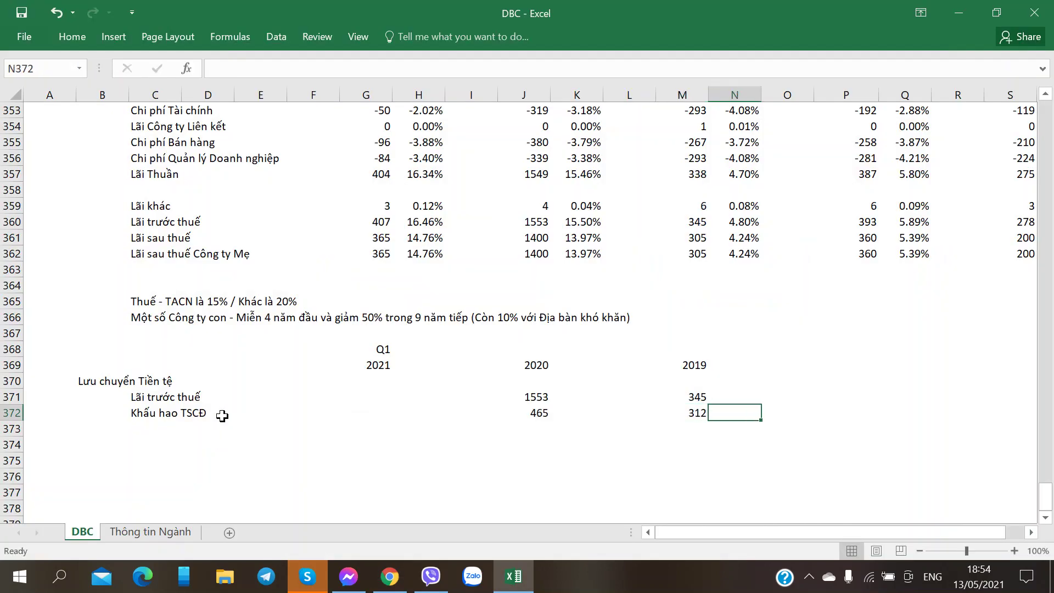
- Check the cash flow statement for the interest expense item and add the row label "Chi phí Lãi vay" in C373
click(156, 380)
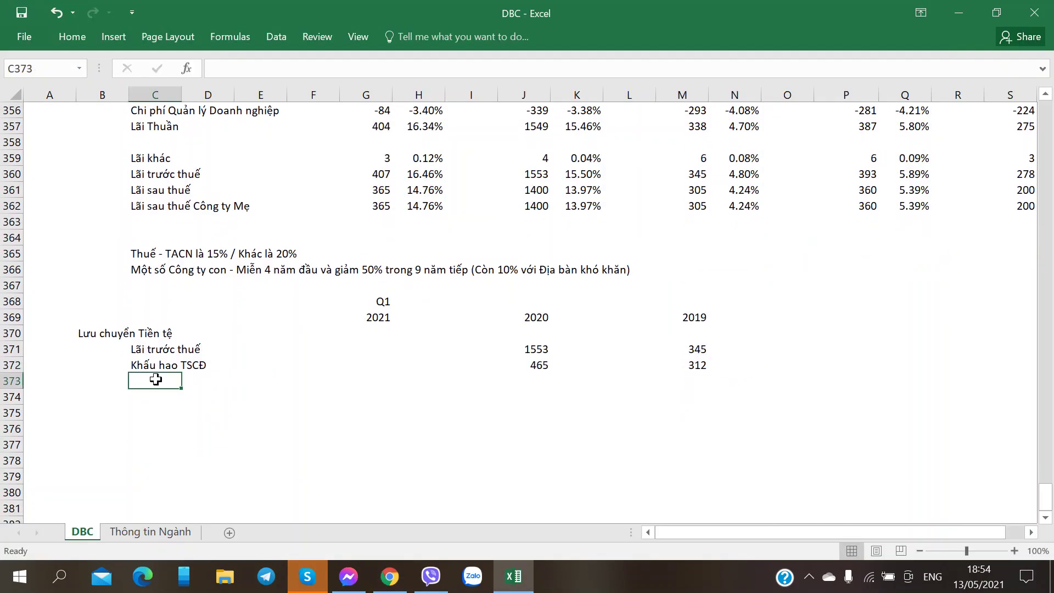
key(alt+Tab)
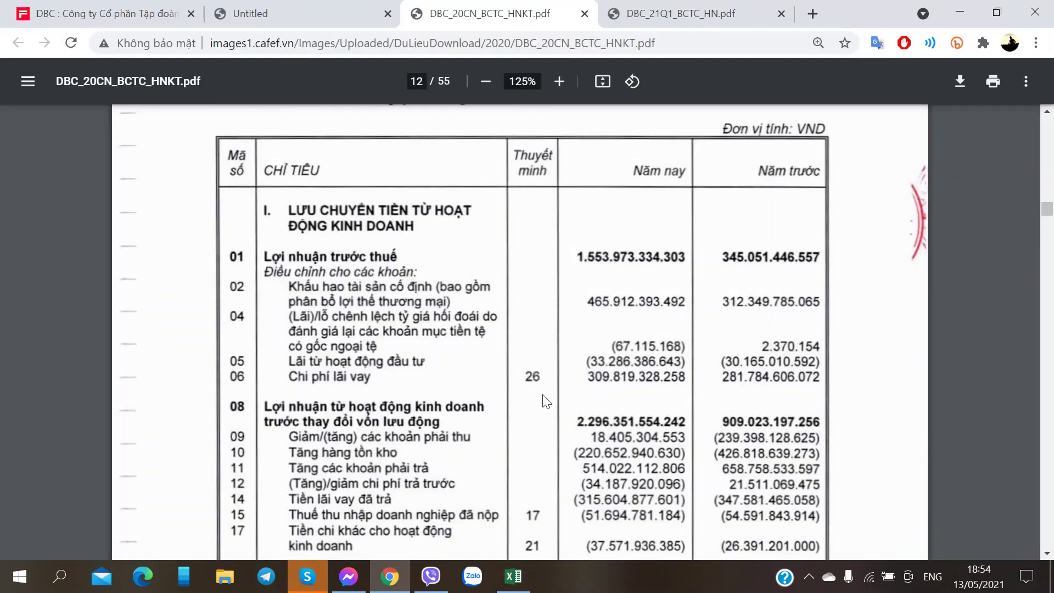
key(alt+Tab)
text(Chi phí Lãi vay)
key(Right)
- Enter the interest expense from the report in the "Chi phí Lãi vay" row: 309 for 2020 and 281 for 2019
key(Right)
key(Right)
key(Right)
key(Right)
key(Right)
key(Right)
key(Right)
key(Right)
key(Left)
key(Left)
key(alt+Tab)
key(alt+Tab)
text(309)
key(Right)
key(Right)
key(Right)
key(alt+Tab)
key(alt+Tab)
text(281)
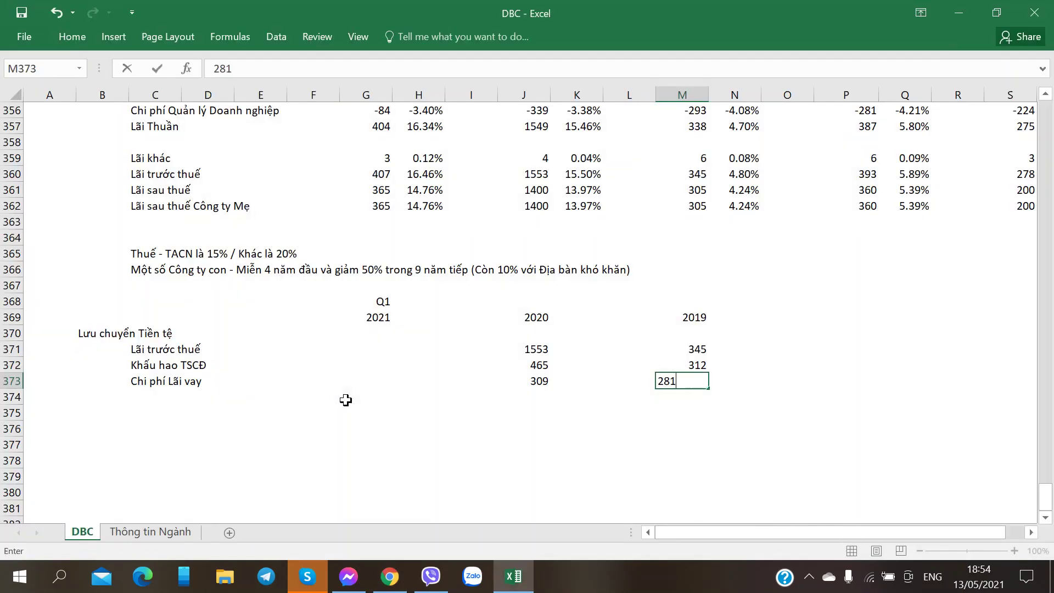
key(Right)
- Check the next item in the 2020 cash flow statement and add the row label "Lãi thuần trước thay đổi VLD" in C374
click(152, 397)
key(alt+Tab)
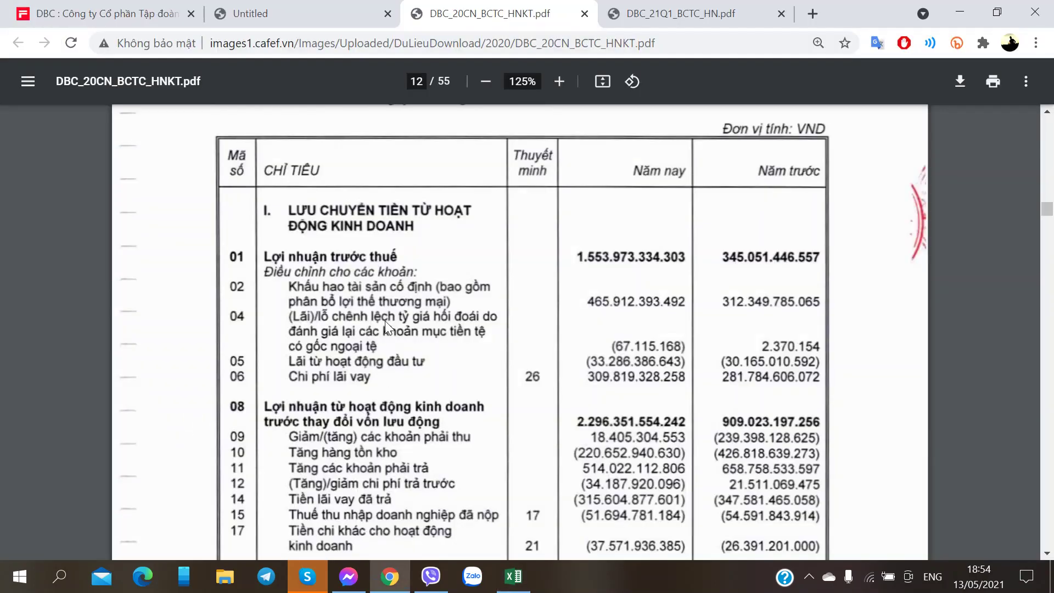
key(alt+Tab)
text(Lãi thu)
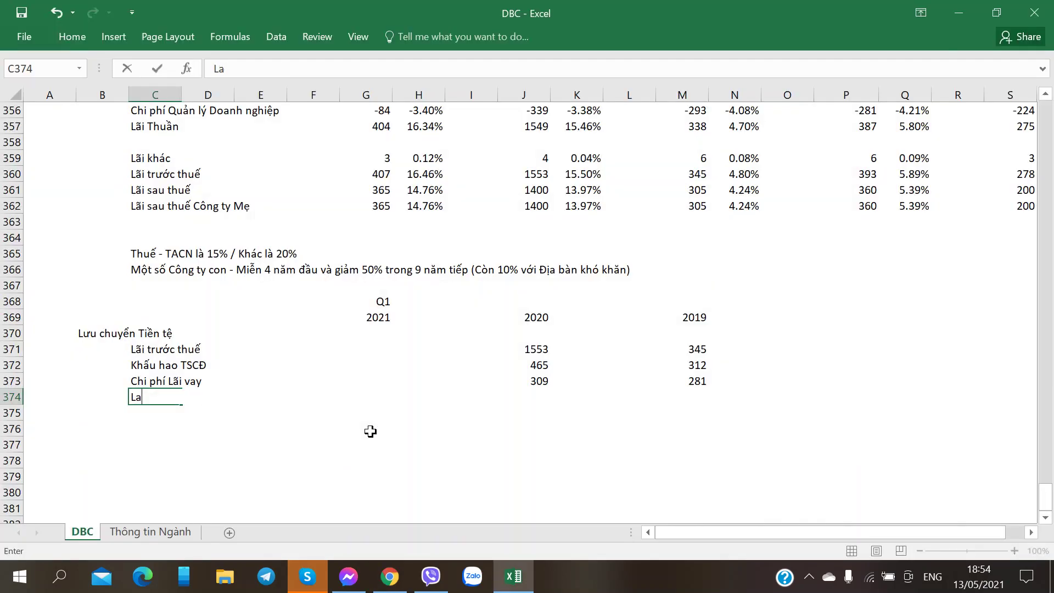
text(ần trưoc thay d)
text(ổi VLD)
- Enter the operating profit before working capital changes from the report in row 374: 2296 for 2020 and 909 for 2019
key(Tab)
key(Tab)
key(Tab)
key(Tab)
key(Tab)
key(Tab)
key(Tab)
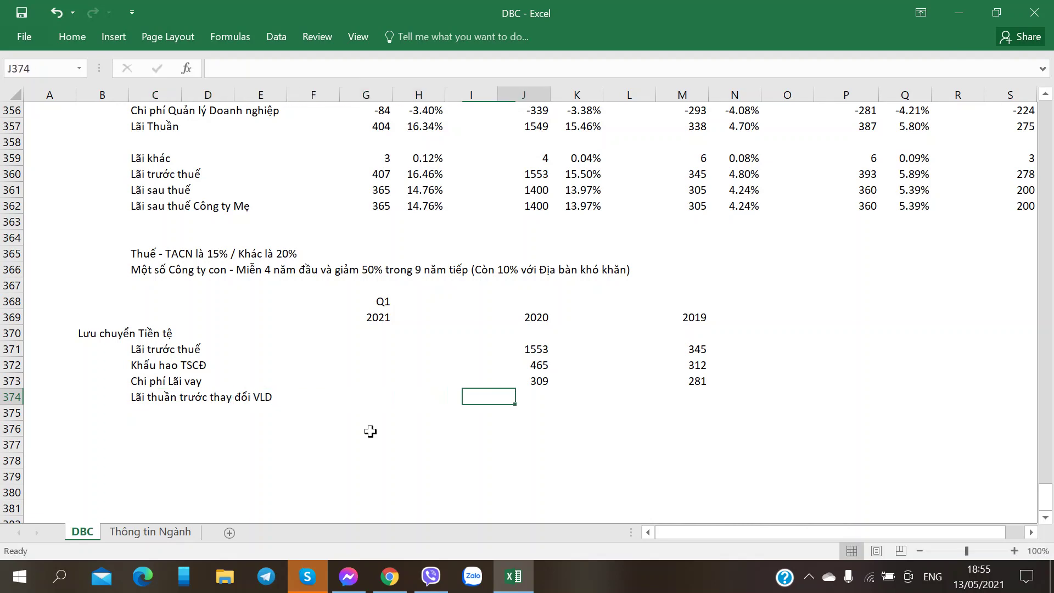
key(alt+Tab)
key(alt+Tab)
text(29)
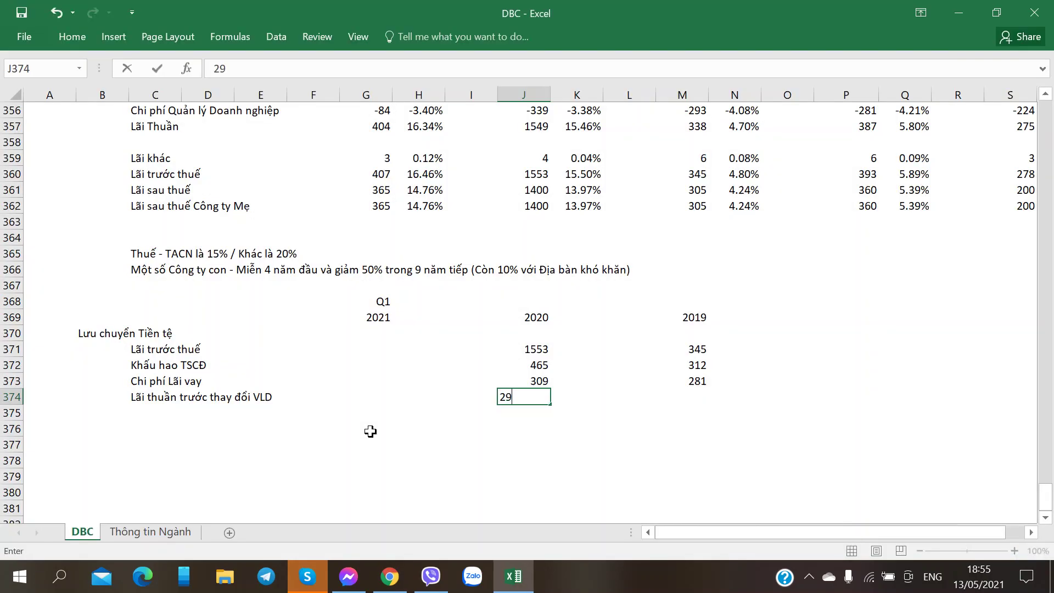
text(6)
key(Tab)
key(Tab)
key(Tab)
key(alt+Tab)
key(alt+Tab)
text(909)
key(Tab)
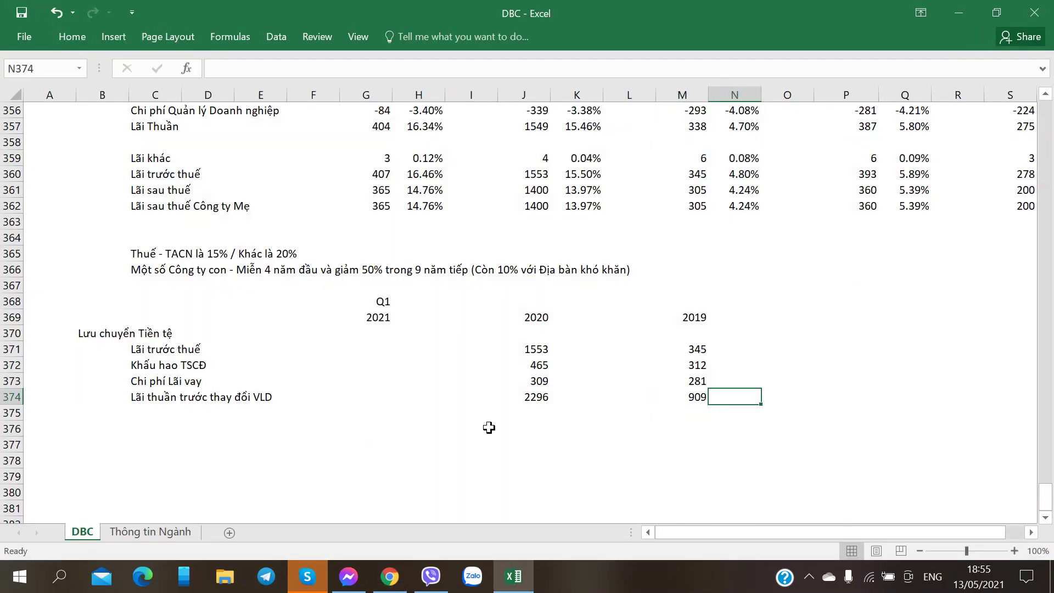
click(524, 407)
click(533, 384)
click(532, 396)
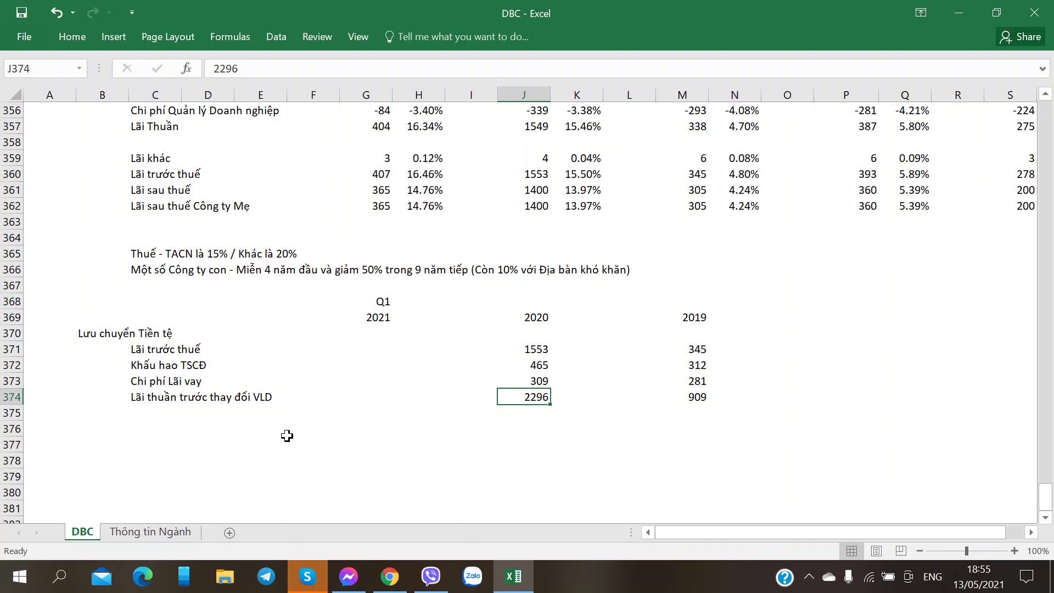
- Check the working capital items in the cash flow statement and add the row label "Phải thu" in C376
key(alt+Tab)
scroll(270, 435, down, 1)
scroll(269, 435, up, 1)
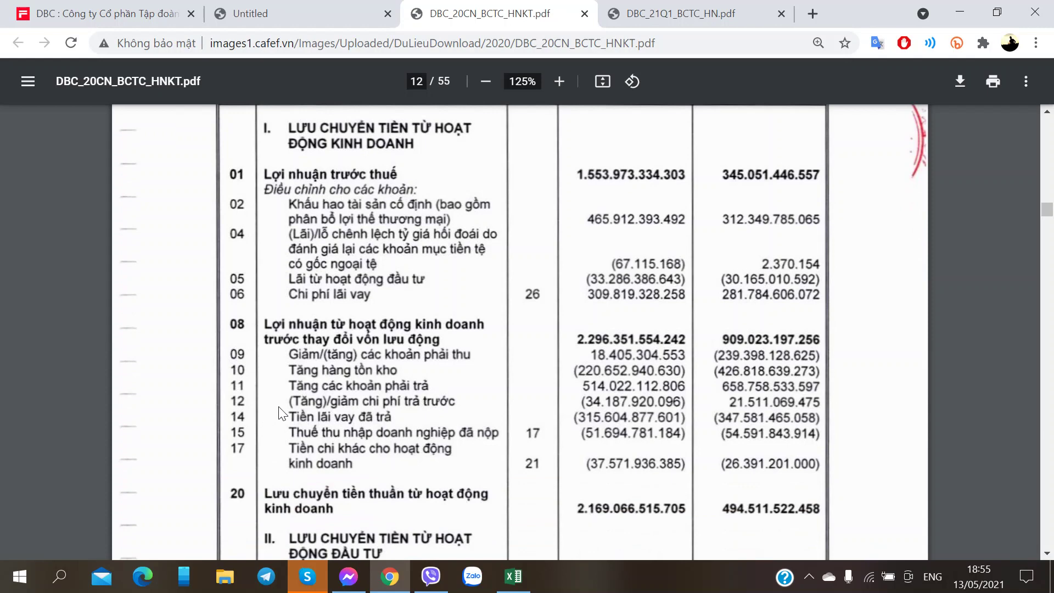
key(alt+Tab)
click(145, 429)
key(alt+Tab)
key(alt+Tab)
text(Phải)
key(alt+Tab)
key(alt+Tab)
text(thu)
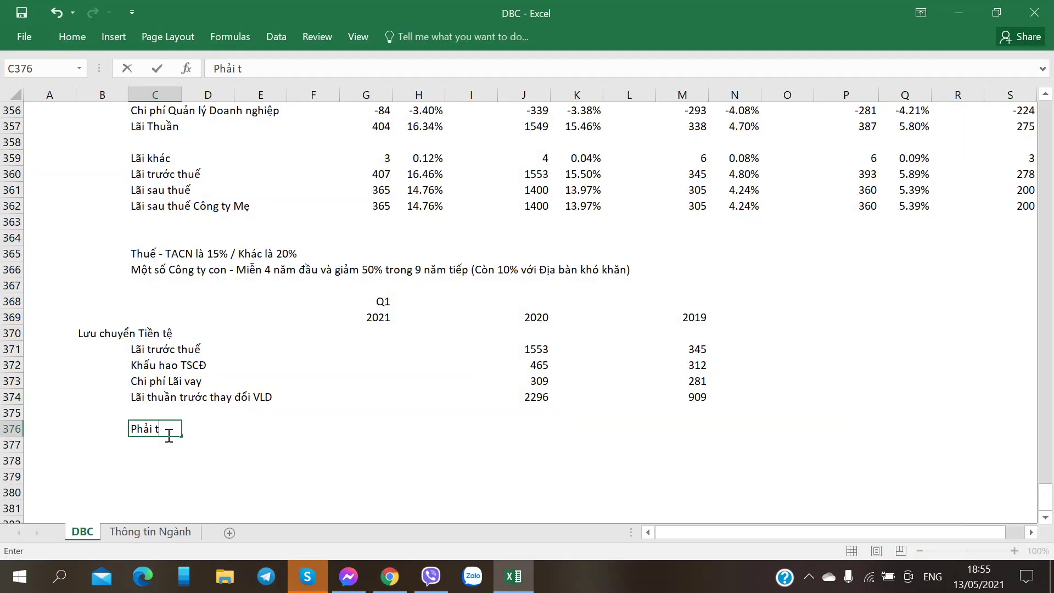
- Add the row labels "Hàng tồn kho" in C377 and "Phải trả" in C378
key(Tab)
key(Down)
click(167, 442)
text(Hà)
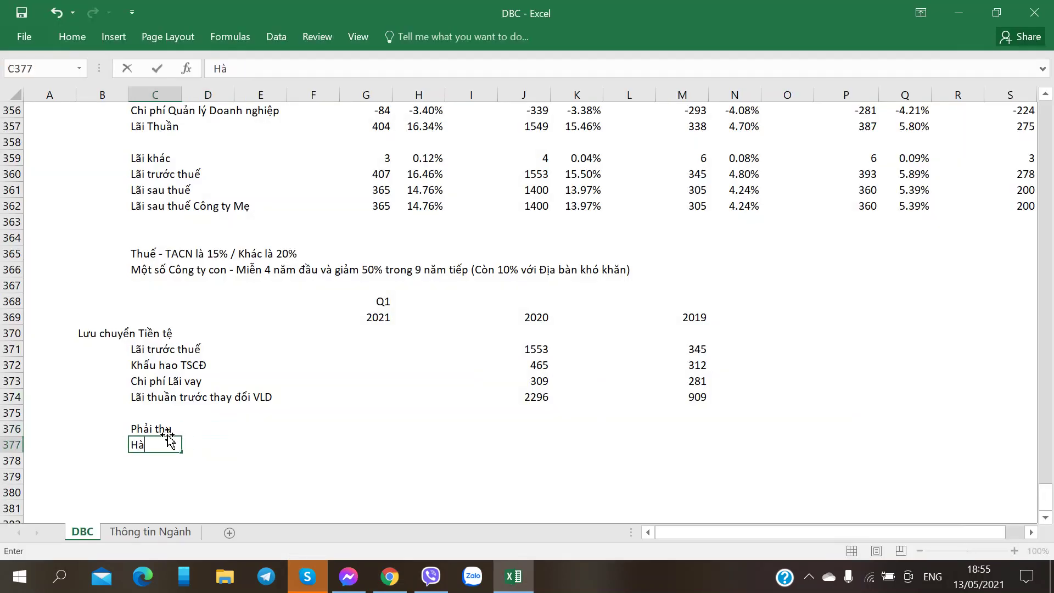
text(ng tong kho)
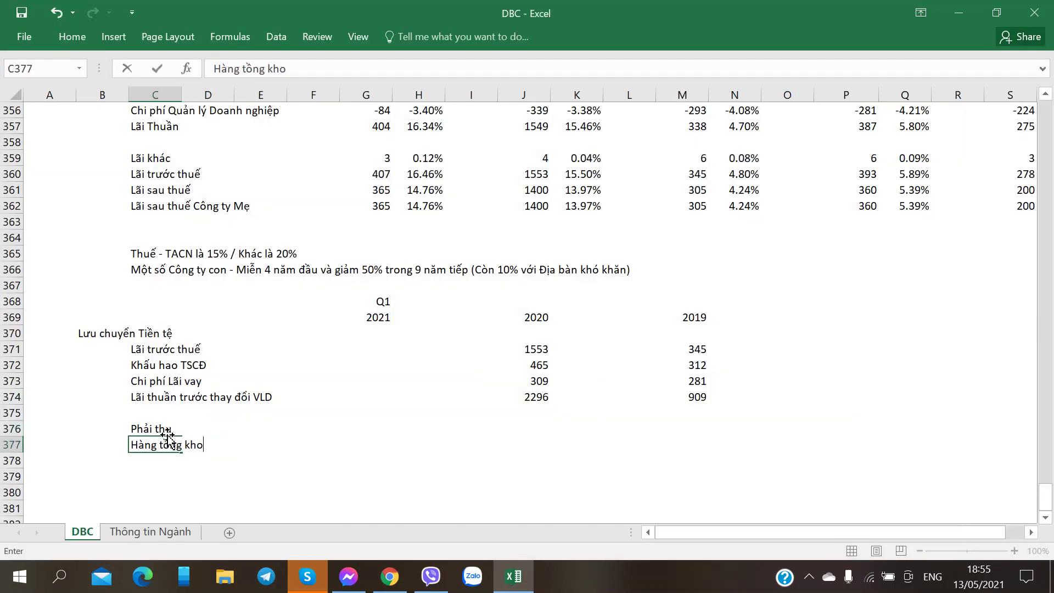
text( kho)
key(Return)
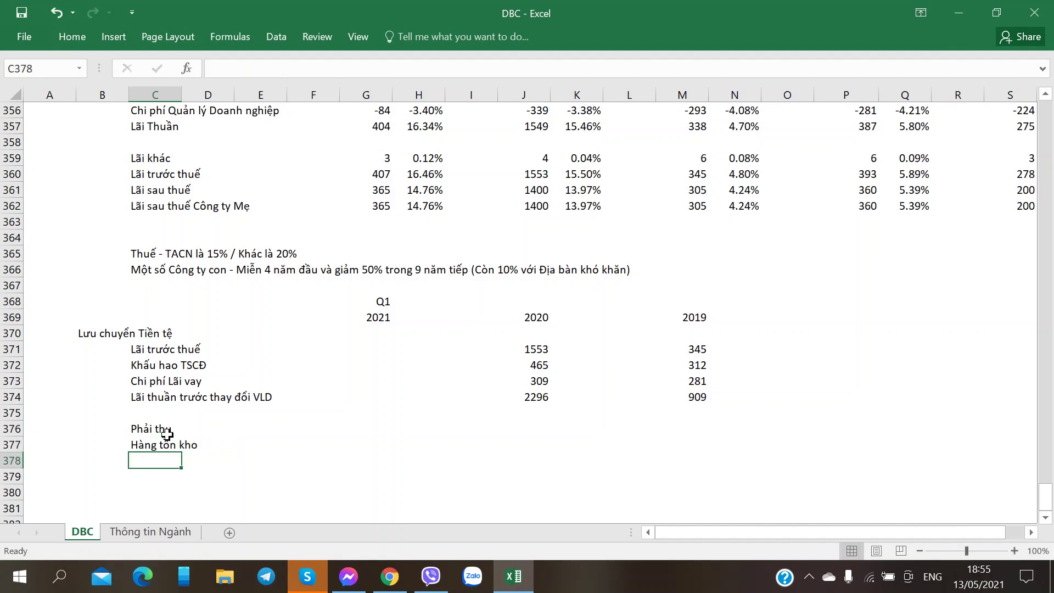
scroll(181, 443, down, 1)
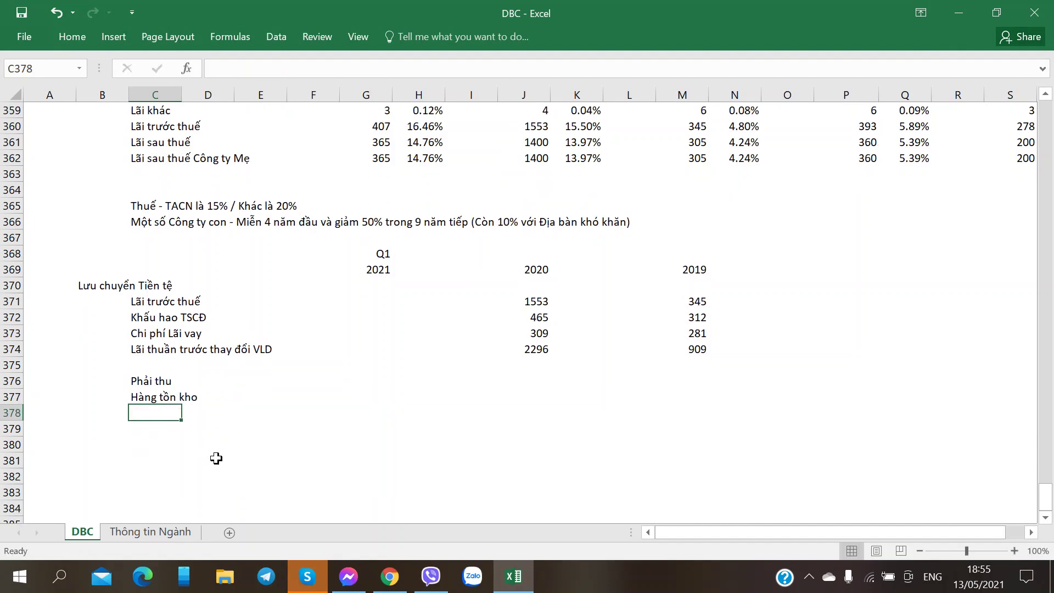
text(Phải trả)
key(Tab)
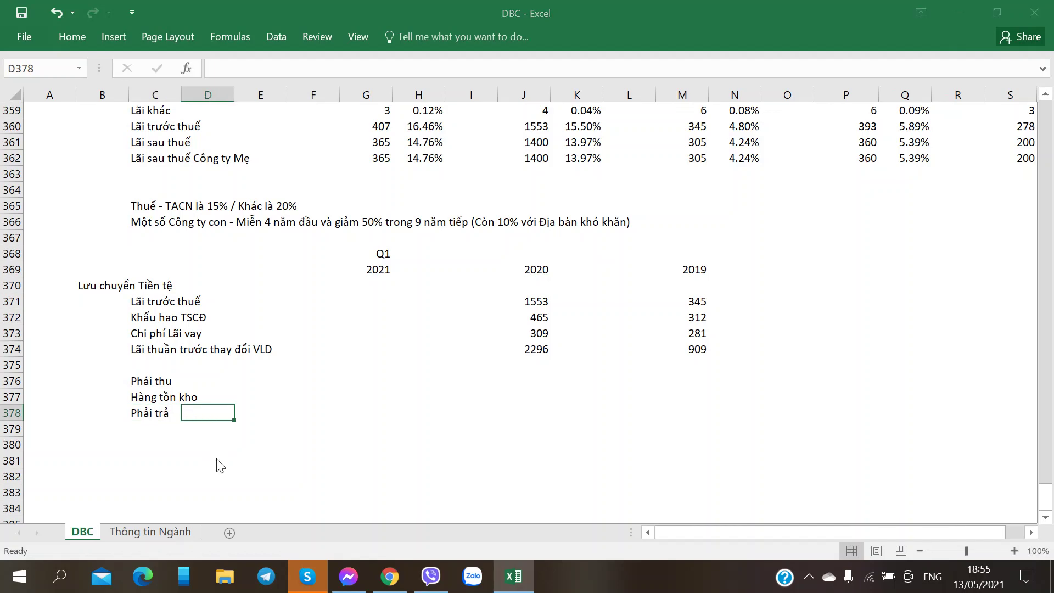
- Check the report for the interest paid item and add the row label "Lãi vay đã trả" in C379
key(alt+Tab)
scroll(219, 459, down, 3)
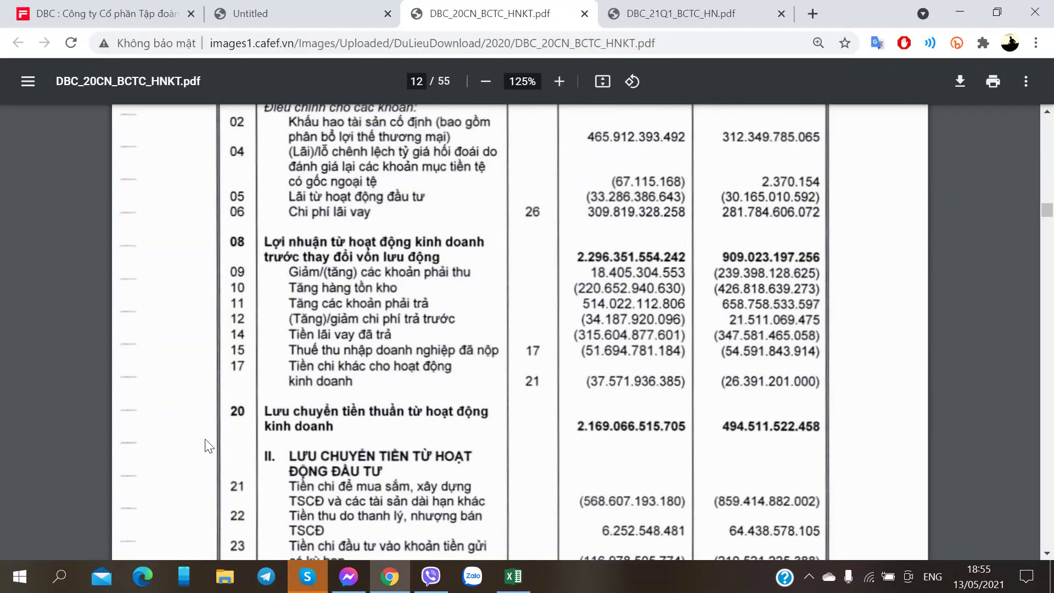
key(alt+Tab)
key(alt+Tab)
key(alt+Tab)
key(Return)
text(L)
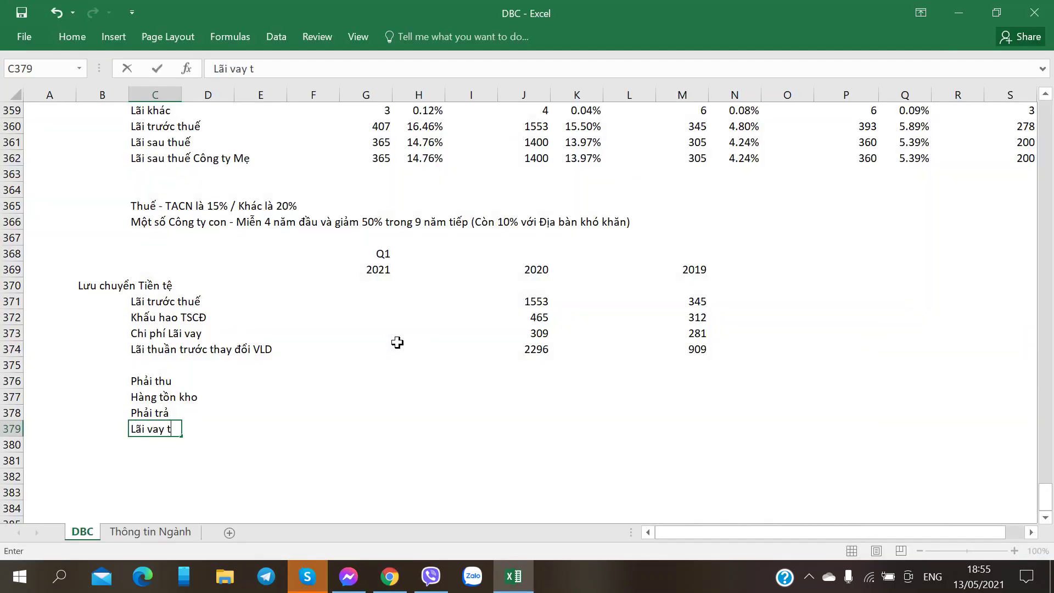
text(ãi vay đã trả)
key(Return)
- Check the remaining operating items in the report and add the row label "Chi khác" in C380
key(alt+Tab)
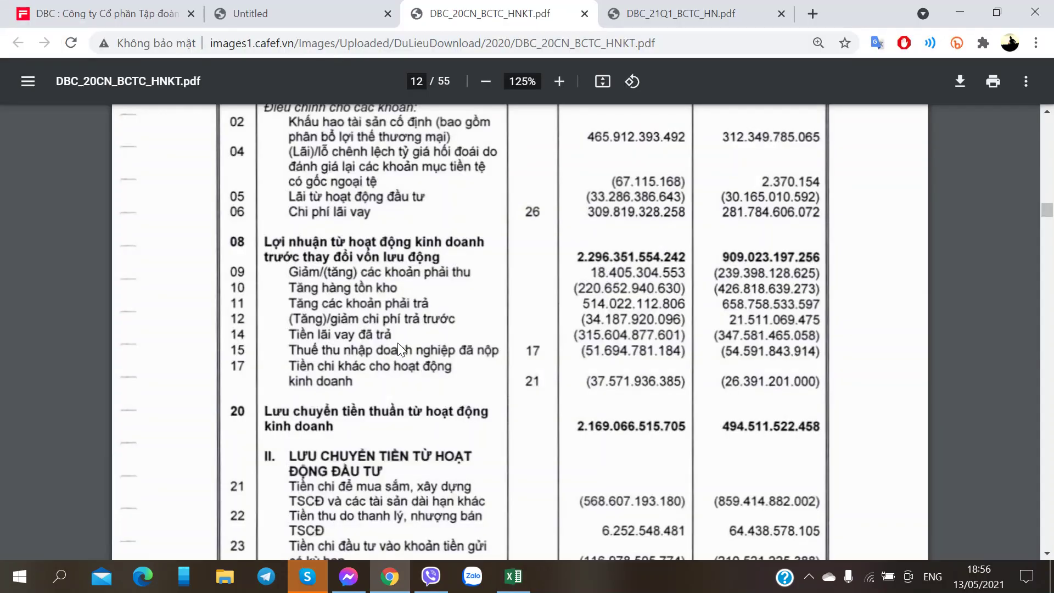
key(alt+Tab)
key(alt+Tab)
key(alt+Tab)
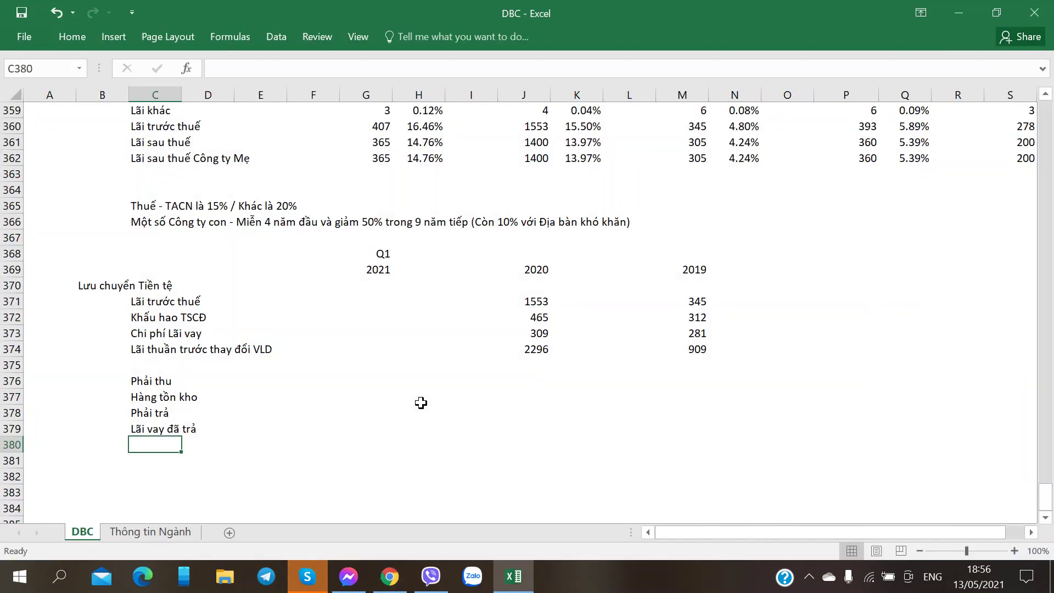
text(Tiê)
text(n)
key(alt+Tab)
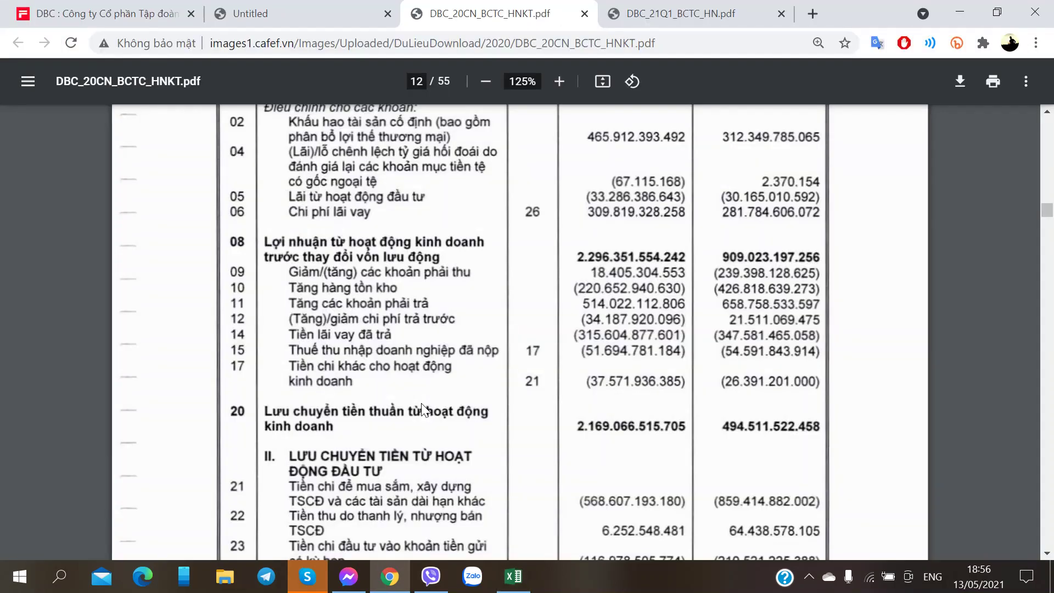
key(alt+Tab)
key(BackSpace)
key(BackSpace)
key(BackSpace)
key(BackSpace)
text(Chi khác)
- Enter the 2020 changes from the report: 18 in the "Phải thu" row and -220 in the "Hàng tồn kho" row
key(Right)
key(Right)
key(Right)
key(Right)
click(493, 393)
click(522, 380)
key(alt+Tab)
key(alt+Tab)
text(18)
key(alt+Tab)
key(alt+Tab)
click(534, 398)
text(-220)
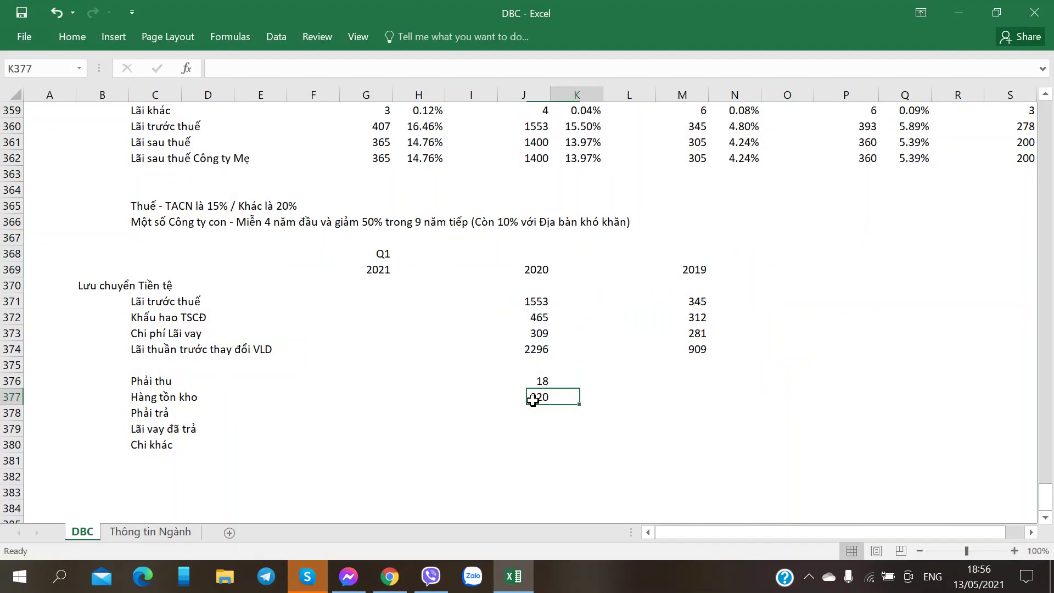
- Enter the 2020 change in payables from the report, 514, in the "Phải trả" row
key(alt+Tab)
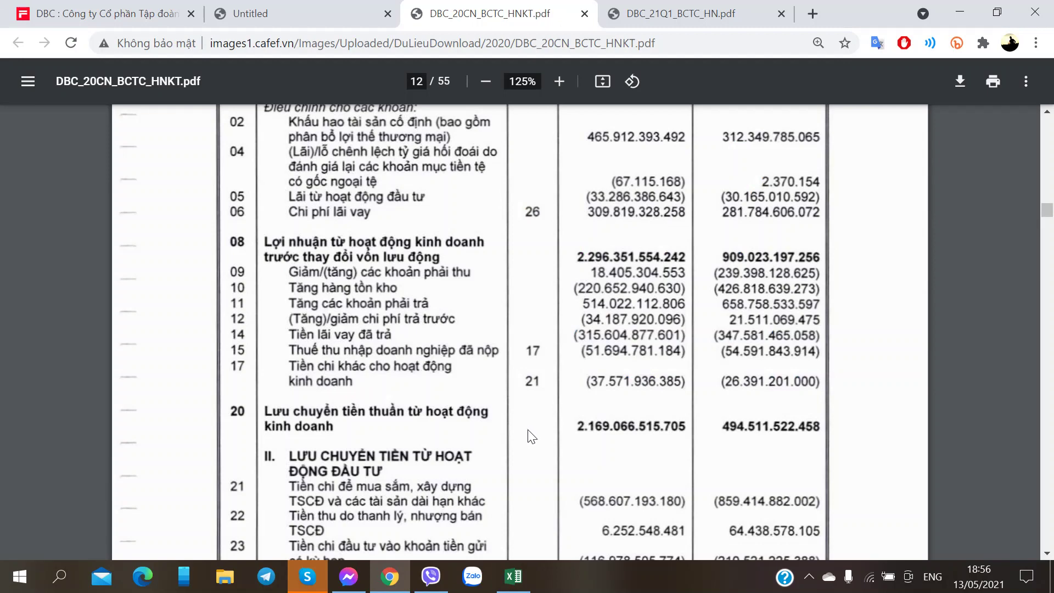
key(alt+Tab)
click(535, 412)
text(514)
- Examine the liabilities and equity in the report's balance sheet, and return to the cash flow statement
key(alt+Tab)
scroll(564, 394, up, 20)
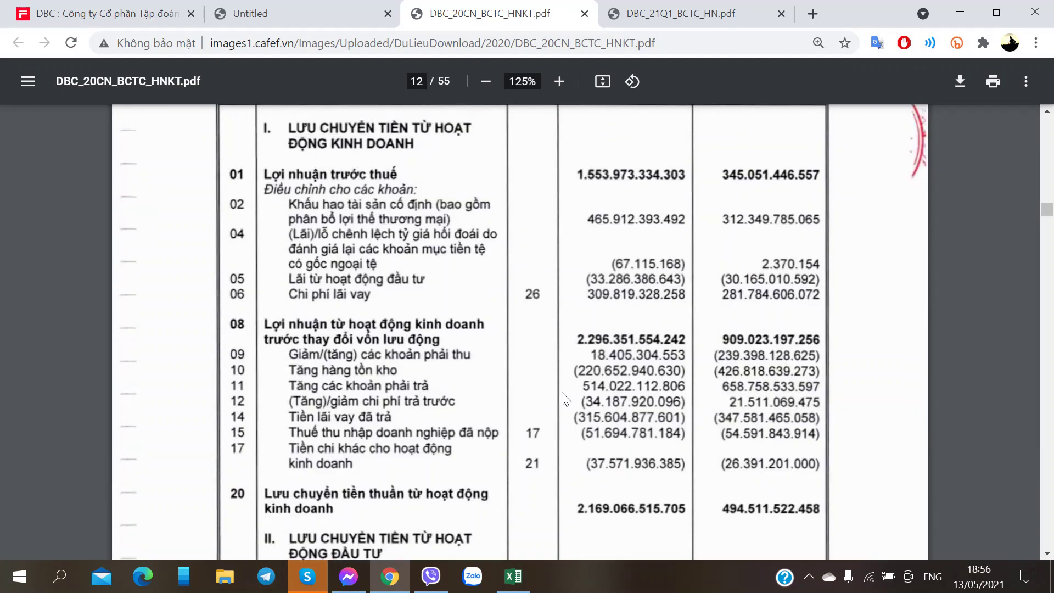
scroll(547, 387, up, 15)
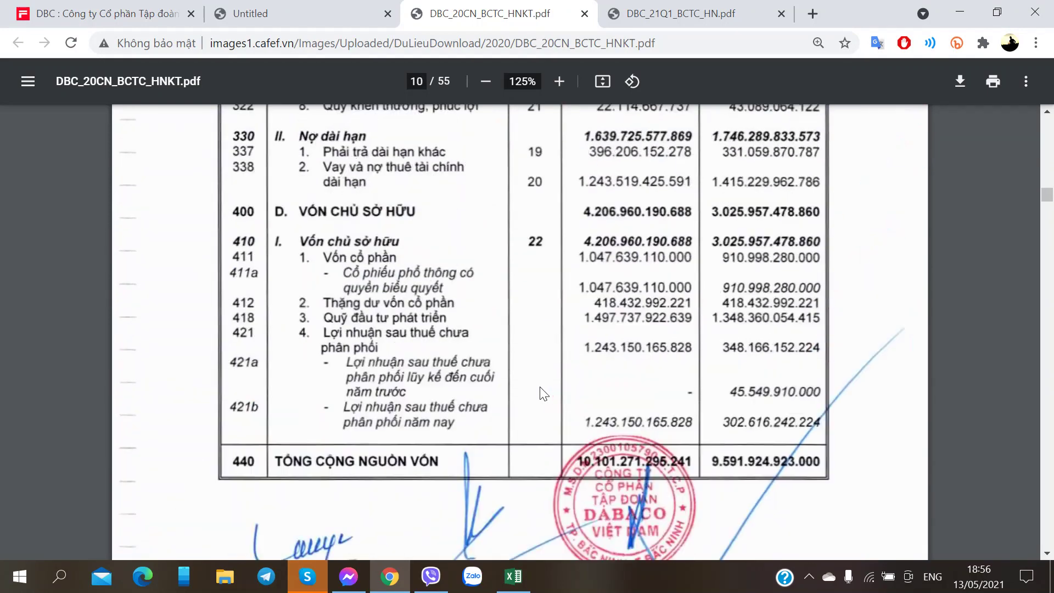
scroll(539, 387, down, 5)
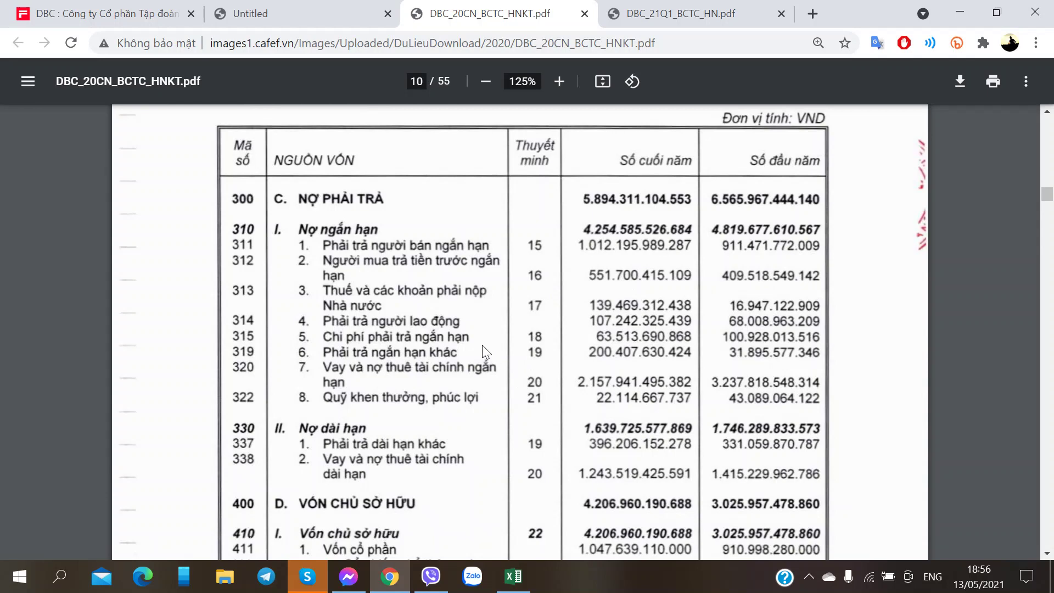
scroll(480, 345, down, 15)
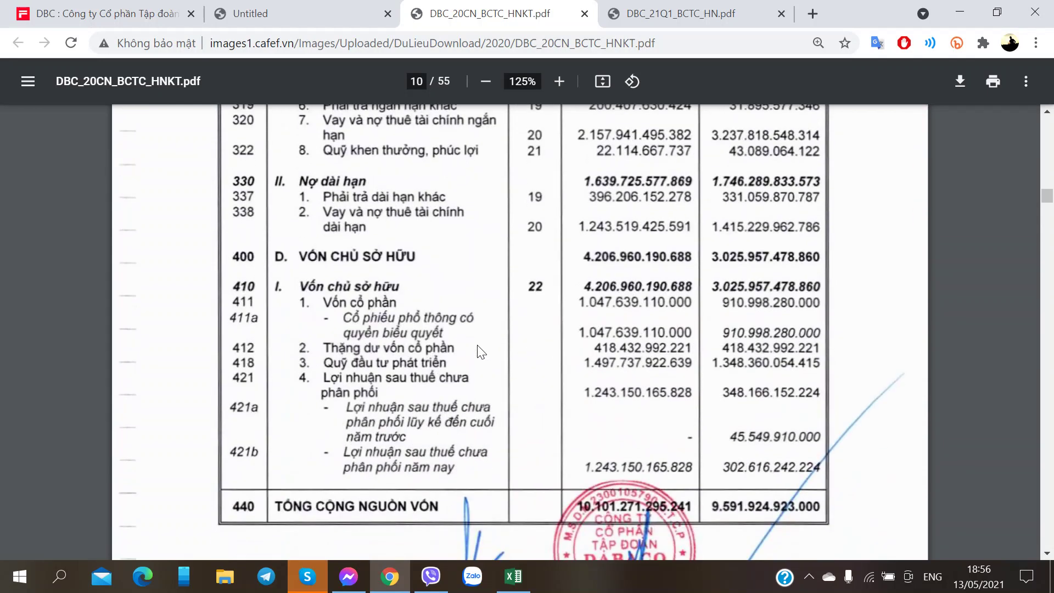
scroll(500, 331, down, 20)
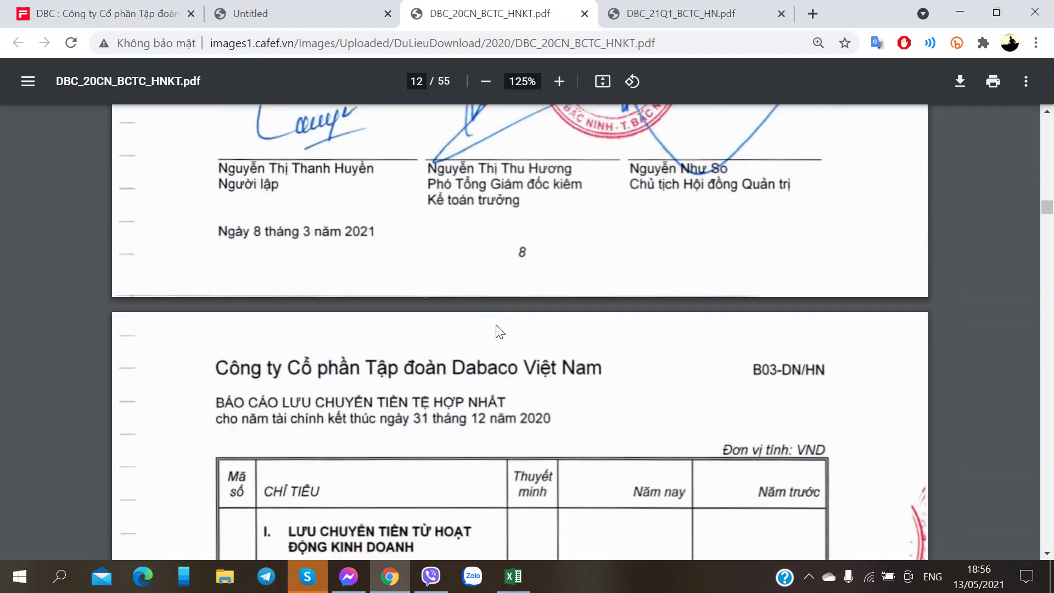
scroll(499, 331, up, 2)
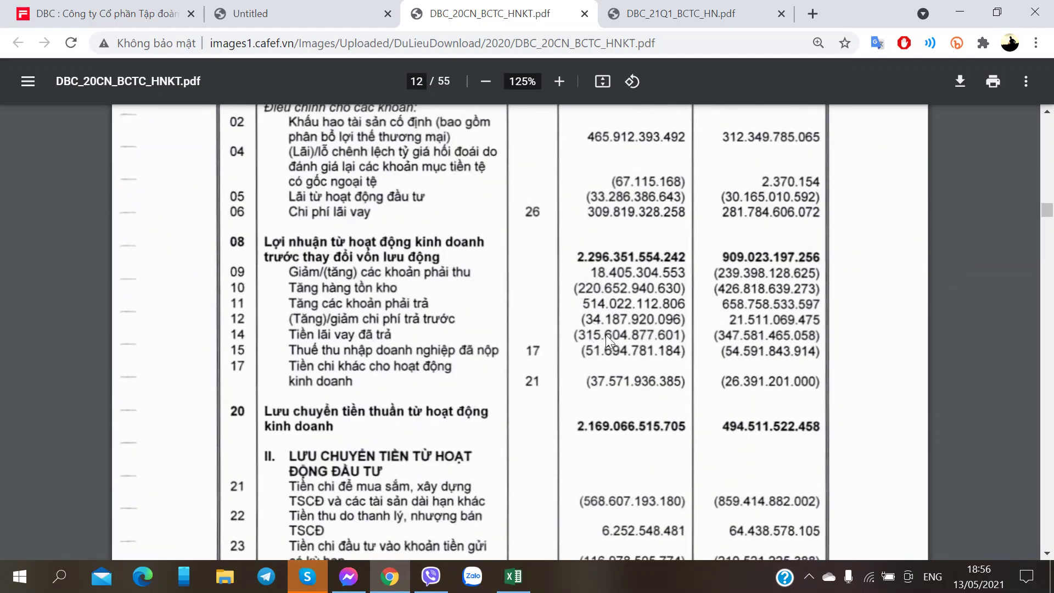
- Enter the 2020 interest paid from the report, -315, in the "Lãi vay đã trả" row
key(alt+Tab)
click(543, 430)
key(alt+Tab)
key(alt+Tab)
text(-315)
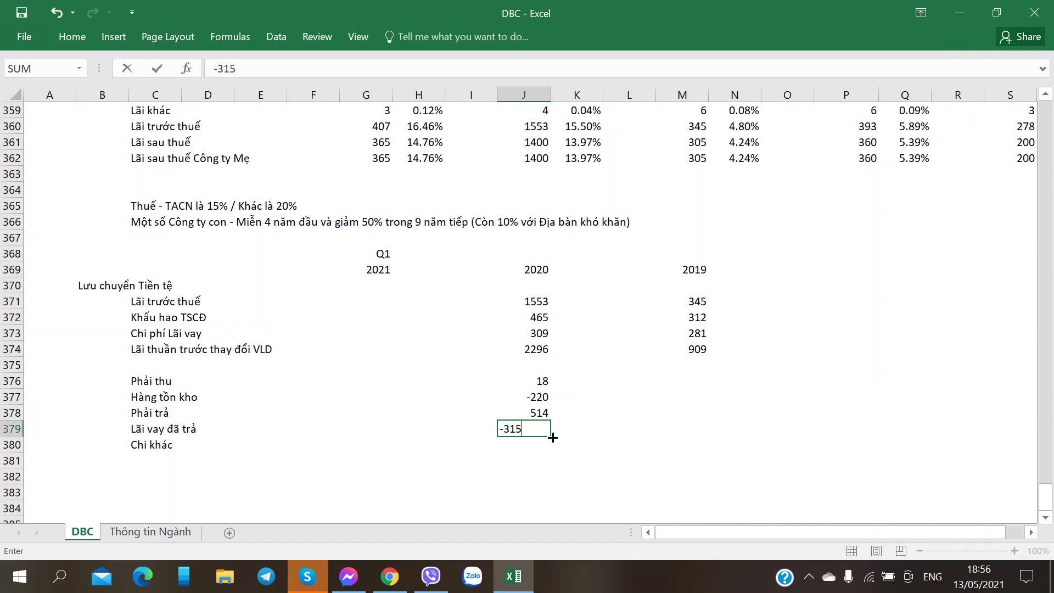
key(Tab)
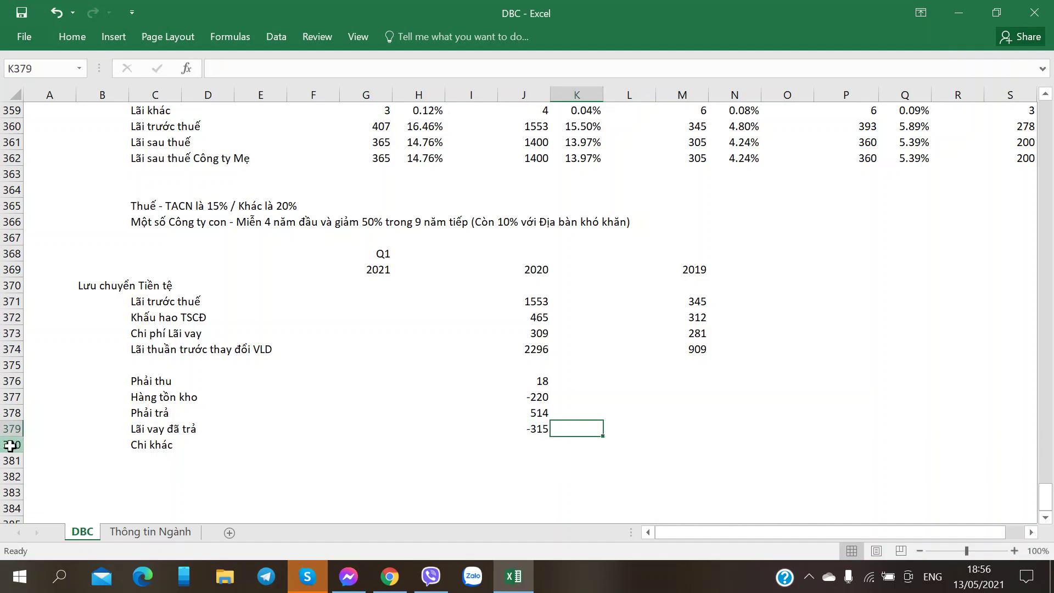
- Delete the "Chi khác" row from the cash flow table
right_click(12, 448)
click(49, 335)
click(261, 460)
click(525, 445)
- Enter the 2019 changes from the report: -239 in the "Phải thu" row and -426 in the "Hàng tồn kho" row
click(666, 384)
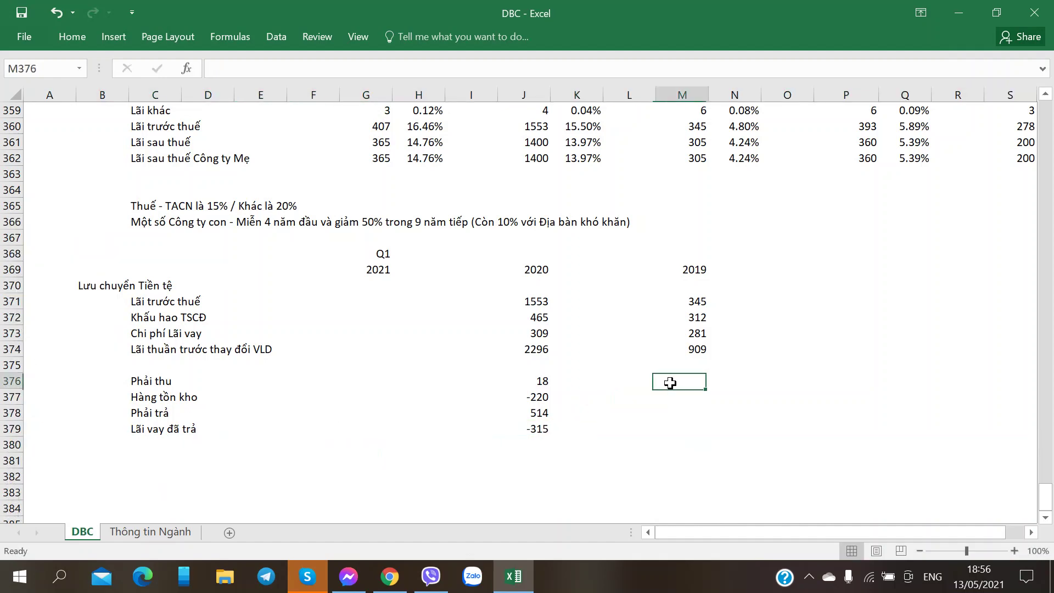
key(alt+Tab)
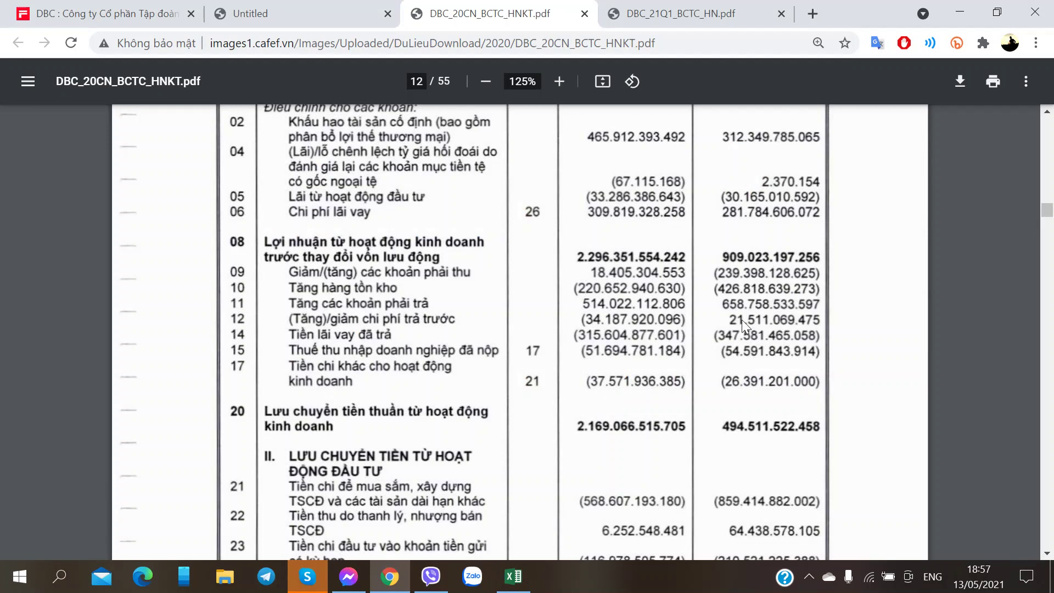
key(alt+Tab)
text(-239)
key(Tab)
key(alt+Tab)
key(alt+Tab)
key(alt+Tab)
key(alt+Tab)
text(-426)
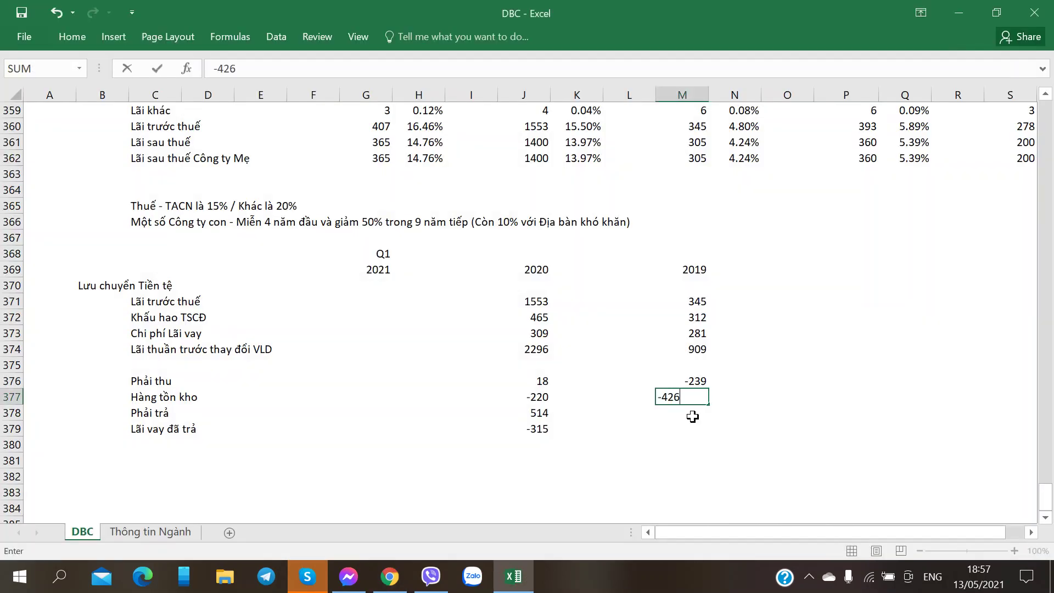
key(Tab)
- Enter the 2019 change in payables from the report, 658, in the "Phải trả" row
key(alt+Tab)
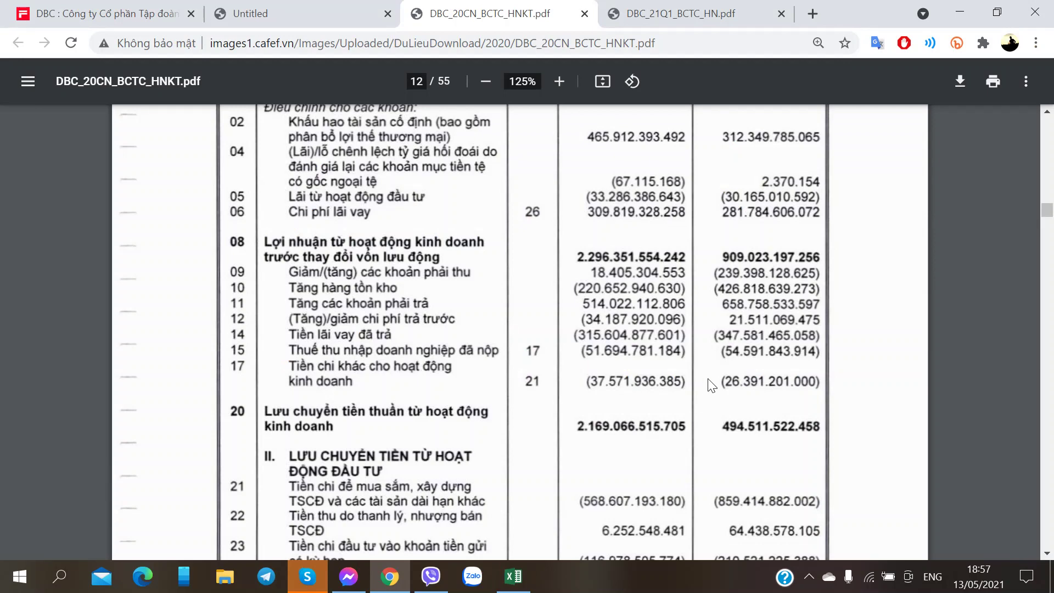
key(alt+Tab)
click(693, 417)
key(alt+Tab)
key(alt+Tab)
text(658)
key(Tab)
- Enter the 2019 interest paid from the report, -347, in the "Lãi vay đã trả" row
key(alt+Tab)
key(alt+Tab)
click(684, 431)
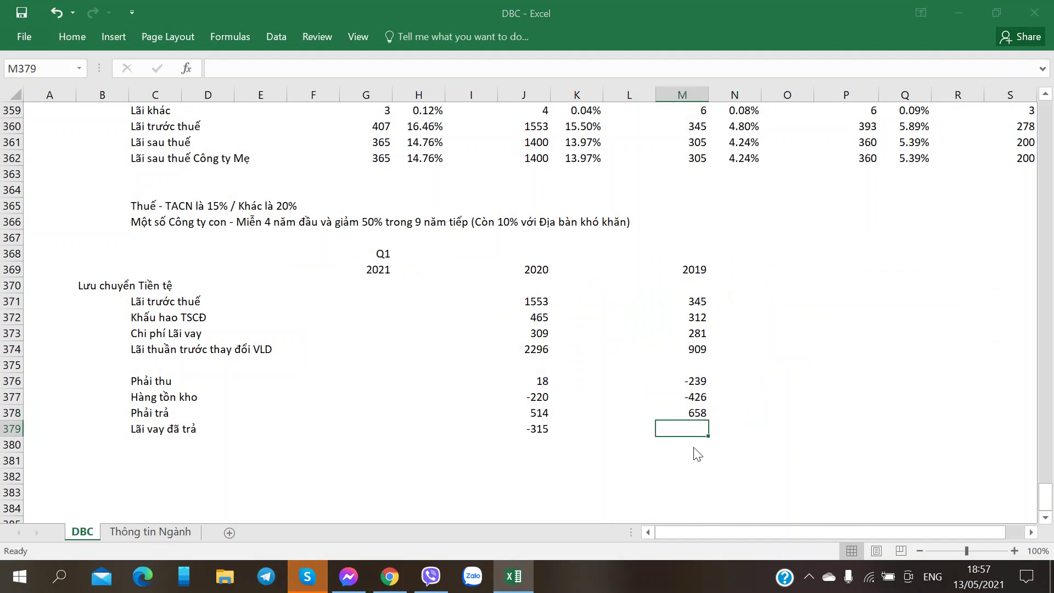
key(alt+Tab)
key(alt+Tab)
text(-348)
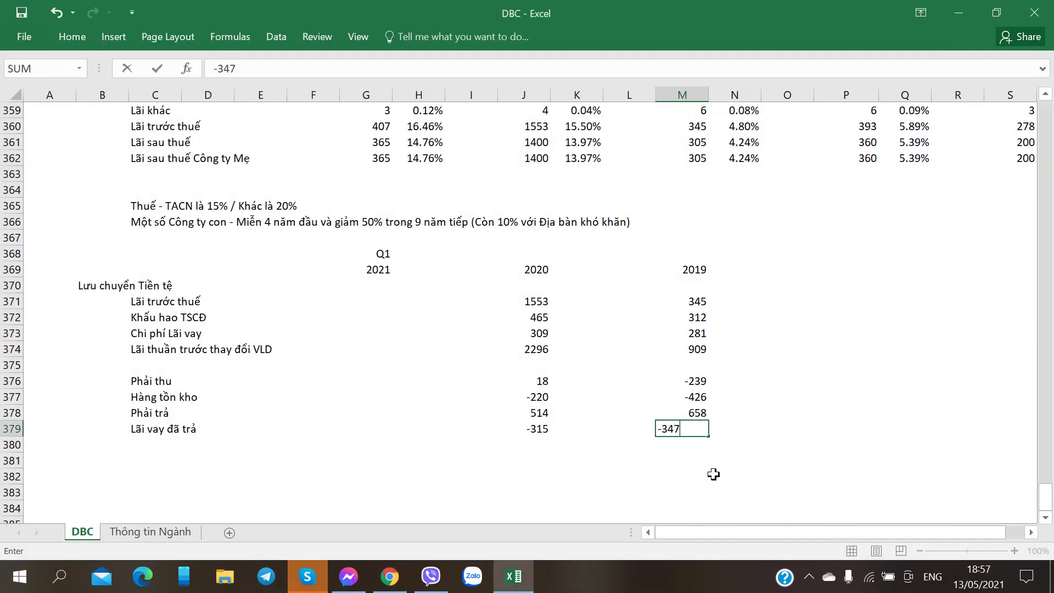
key(Tab)
- Check the combined totals of the rows from "Phải thu" to "Lãi vay đã trả" for 2020 and 2019
drag(538, 382, 532, 429)
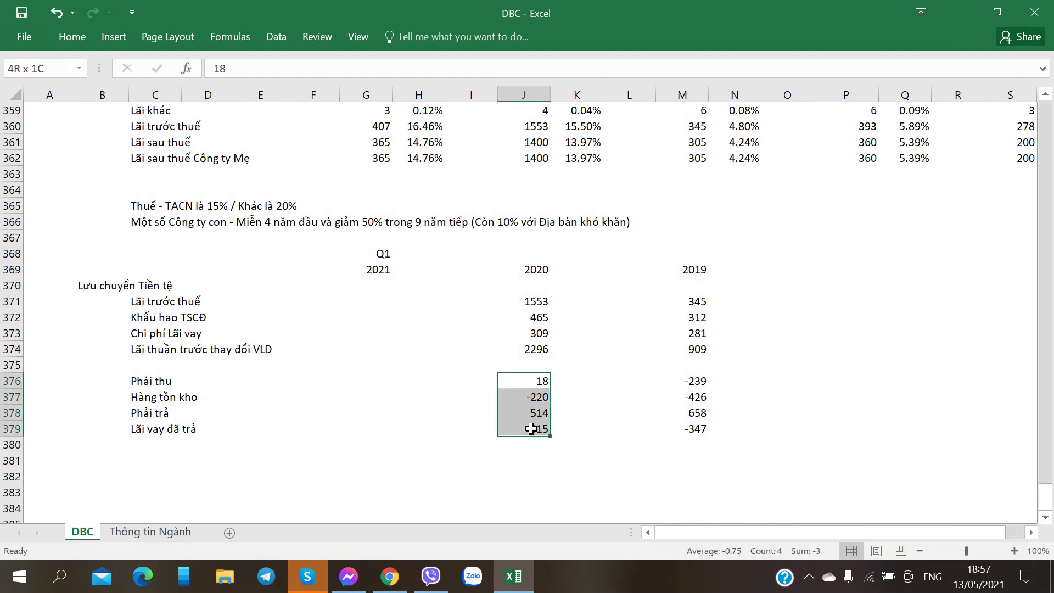
drag(697, 379, 697, 429)
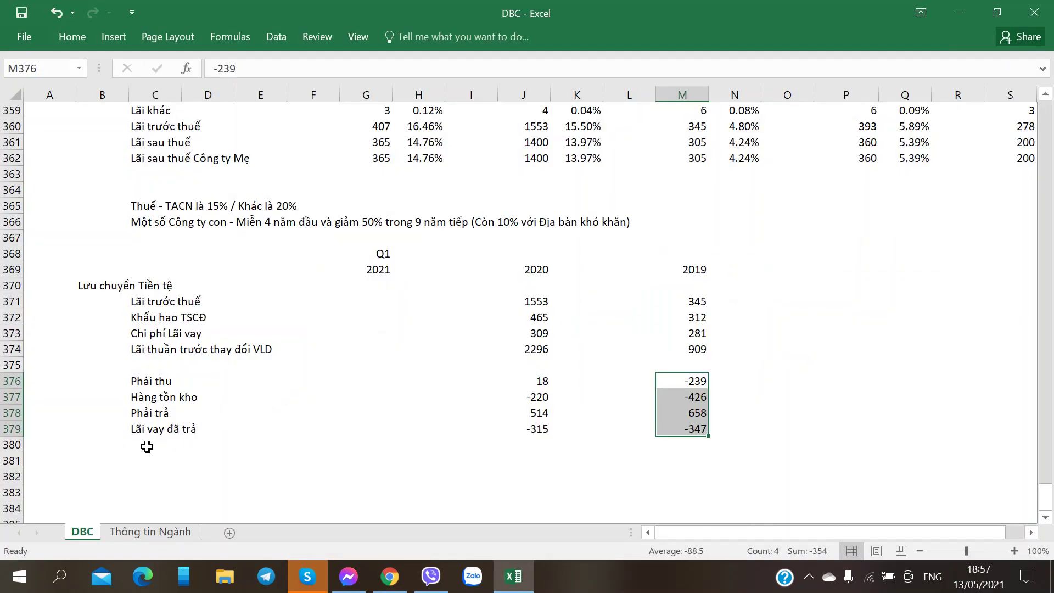
click(147, 447)
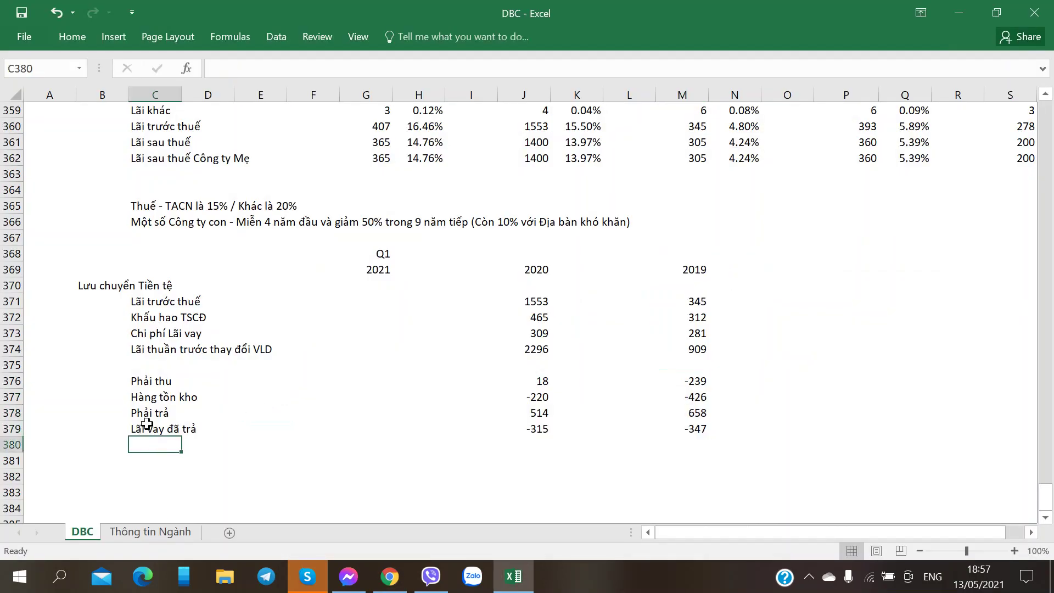
- Insert an empty row above "Lãi trước thuế" in the cash flow table
click(149, 320)
click(145, 446)
click(155, 304)
right_click(12, 303)
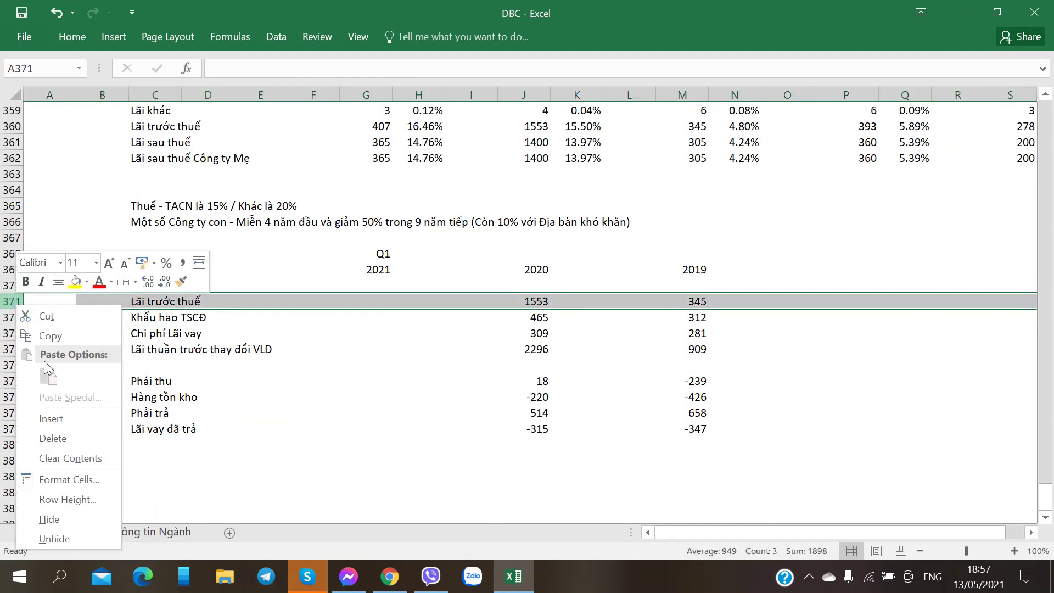
click(56, 420)
- Label the empty row under the "Lưu chuyển Tiền tệ" heading "Lưu chuyển Kinh doanh"
click(143, 420)
key(Up)
key(Up)
key(Up)
key(Up)
key(Up)
key(Up)
key(Up)
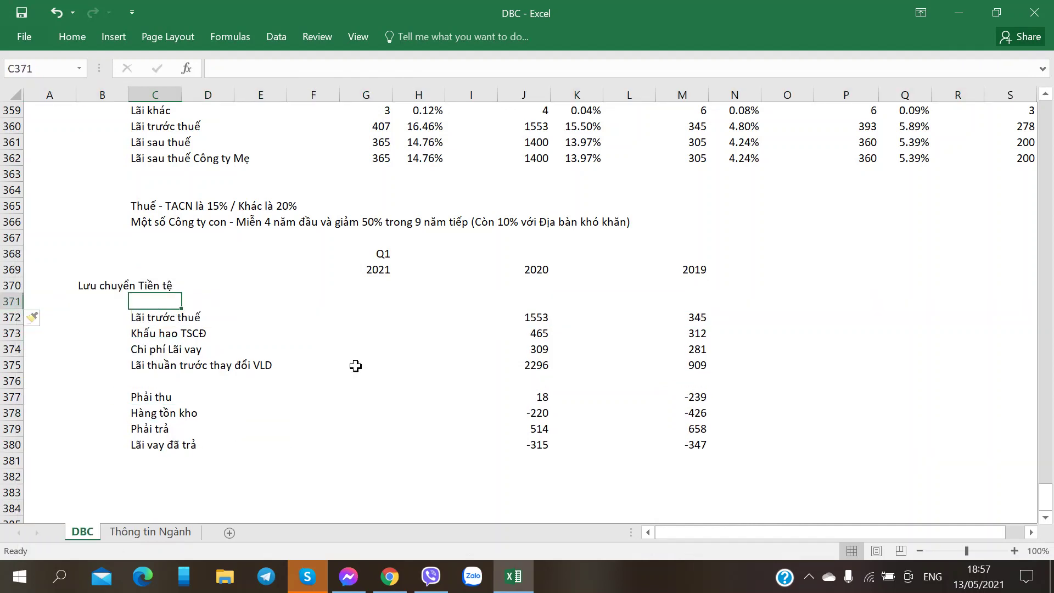
text(Lu)
text(u chuyển Ki)
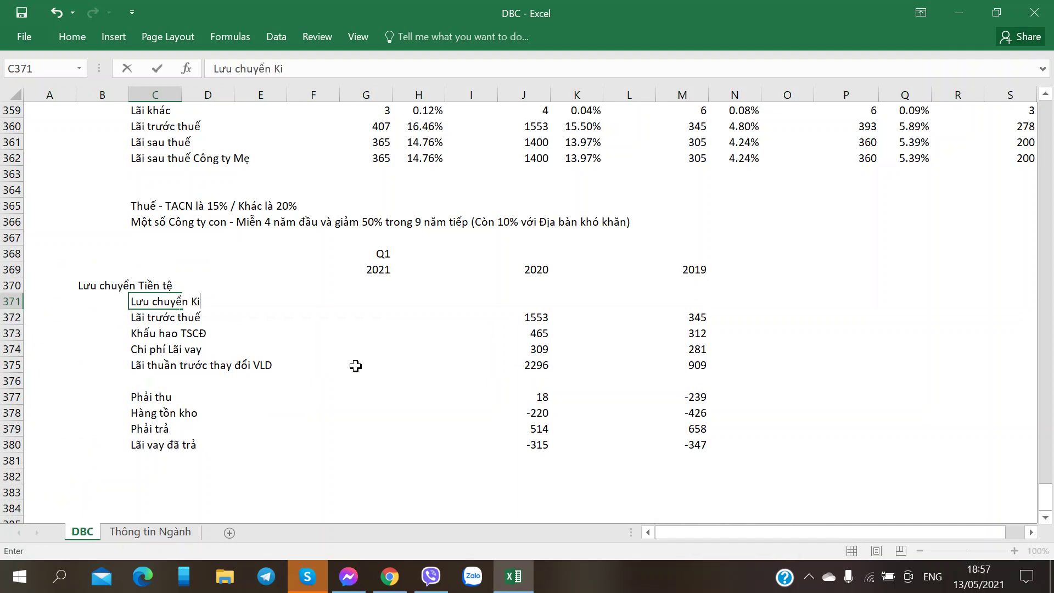
text(nh doanh)
- Enter the 2019 net operating cash flow from the report, 494, in the "Lưu chuyển Kinh doanh" row
key(Right)
key(Right)
key(Right)
key(Right)
key(Right)
key(Right)
key(Right)
key(alt+Tab)
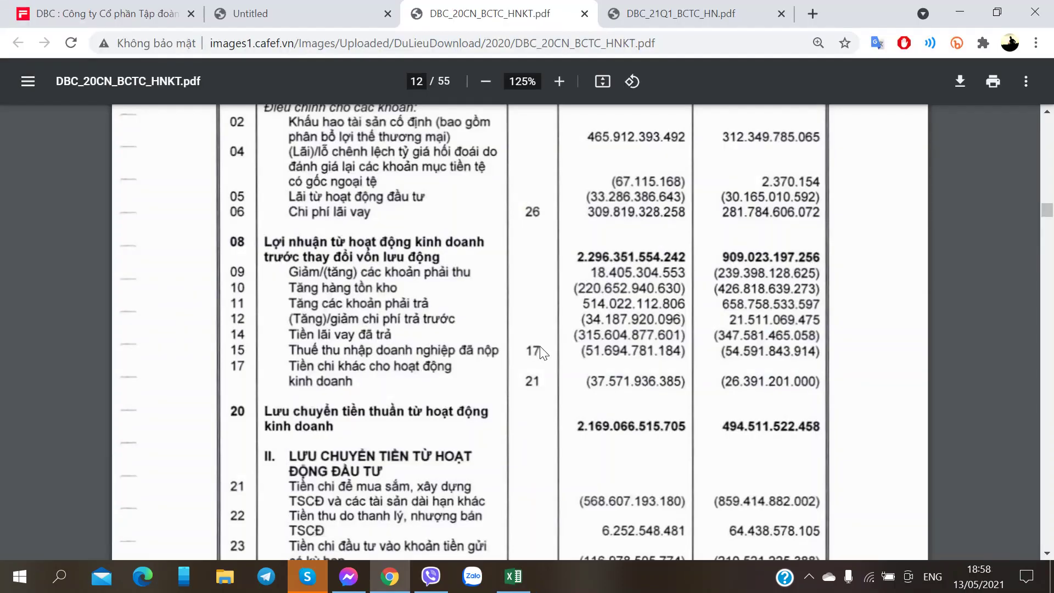
key(alt+Tab)
key(Right)
key(Right)
key(Right)
key(alt+Tab)
key(alt+Tab)
text(494)
key(Right)
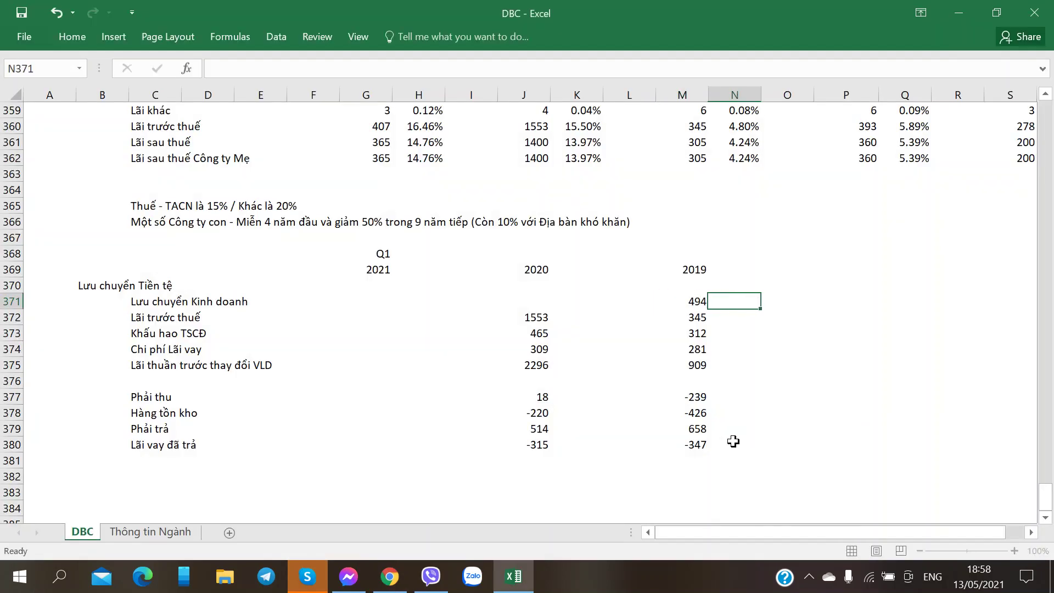
- Enter the 2020 net operating cash flow from the report, 2169, in the "Lưu chuyển Kinh doanh" row
click(706, 370)
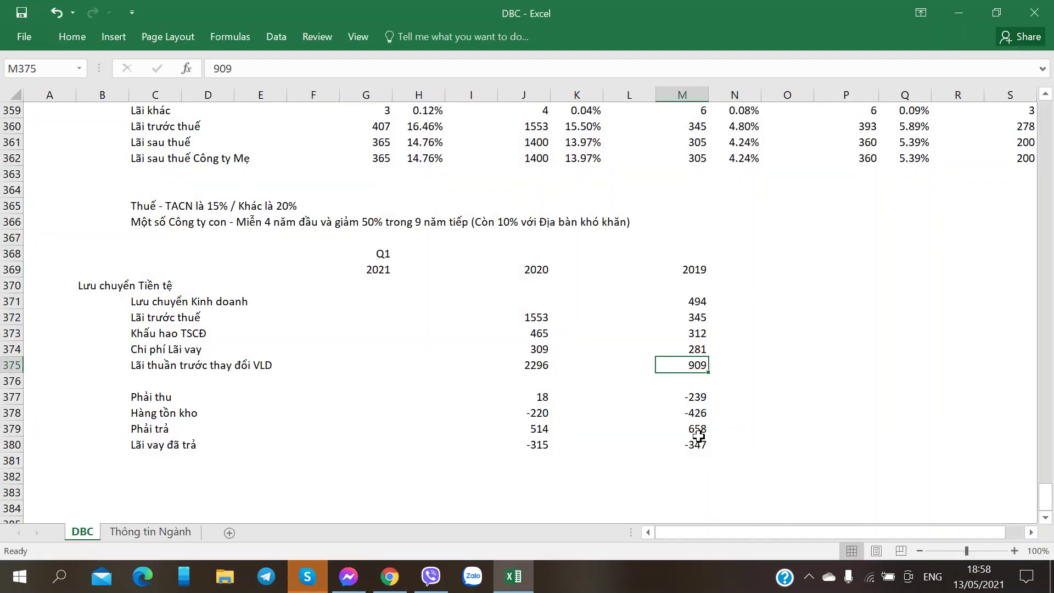
click(690, 302)
click(518, 301)
key(alt+Tab)
key(alt+Tab)
text(21)
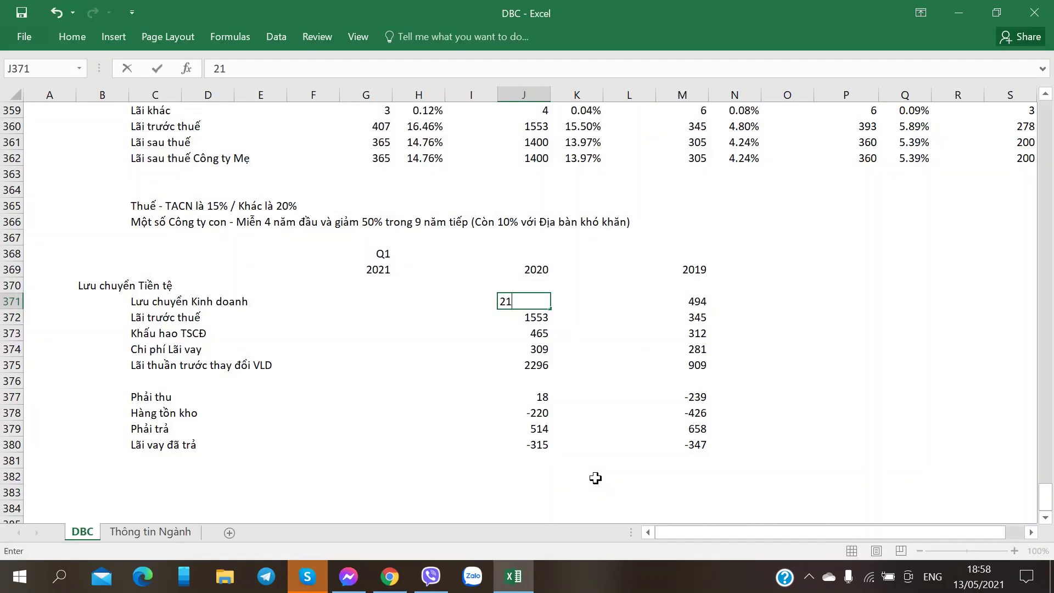
key(Tab)
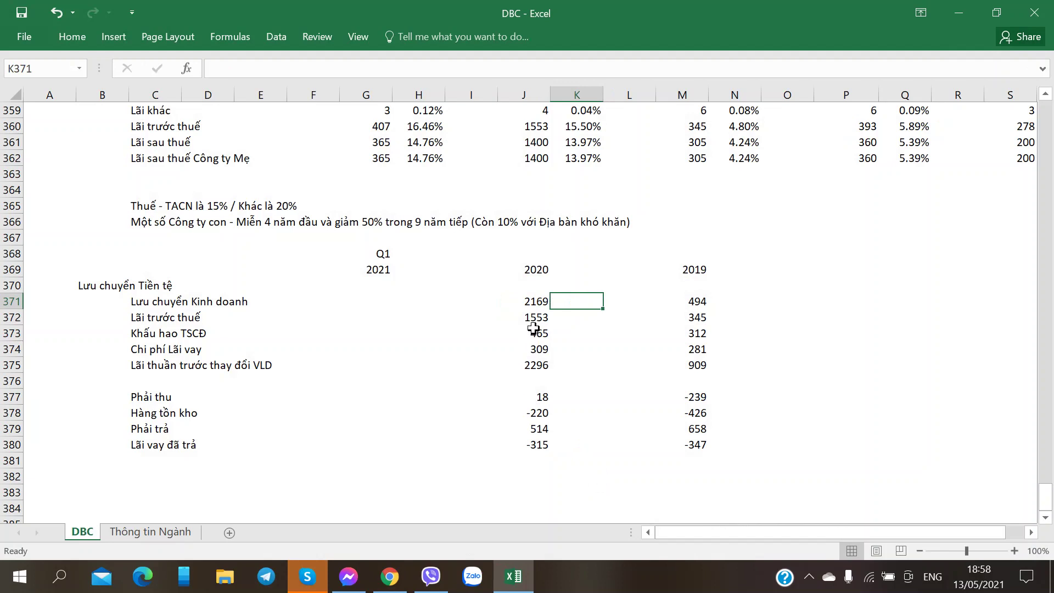
- Make the 2020 and 2019 values bold in the "Lưu chuyển Kinh doanh" and "Lãi thuần trước thay đổi VLD" rows
drag(159, 302, 694, 301)
key(ctrl+q)
click(524, 306)
key(ctrl+b)
click(681, 303)
key(ctrl+b)
click(507, 361)
key(ctrl+b)
click(683, 365)
key(ctrl+b)
- Add the row label "Lưu chuyển Đầu tư" below "Lãi vay đã trả", leaving one blank row between them
click(163, 464)
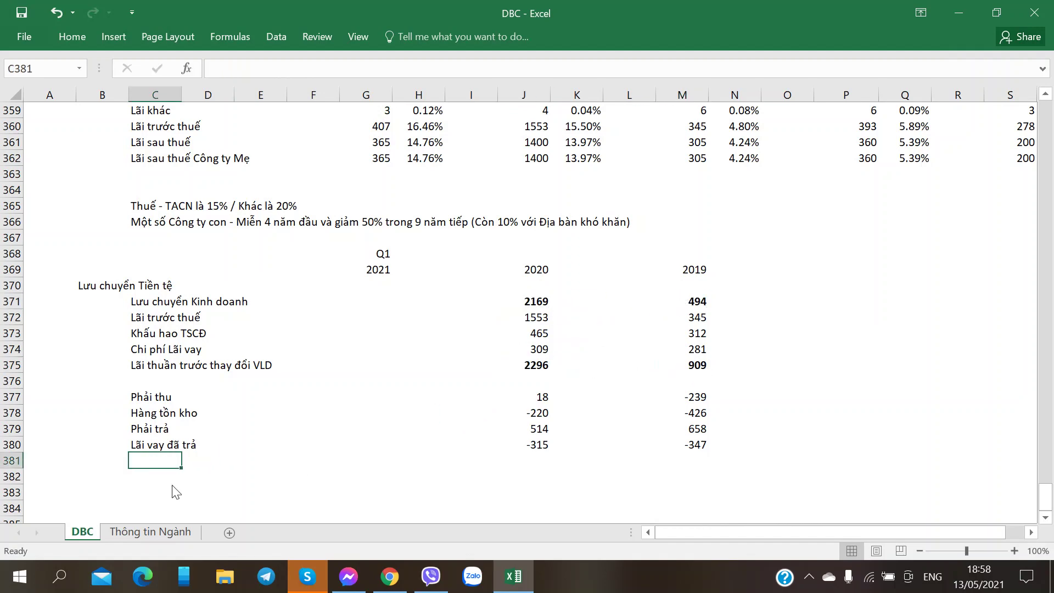
key(alt+Tab)
scroll(212, 480, down, 3)
key(alt+Tab)
key(Down)
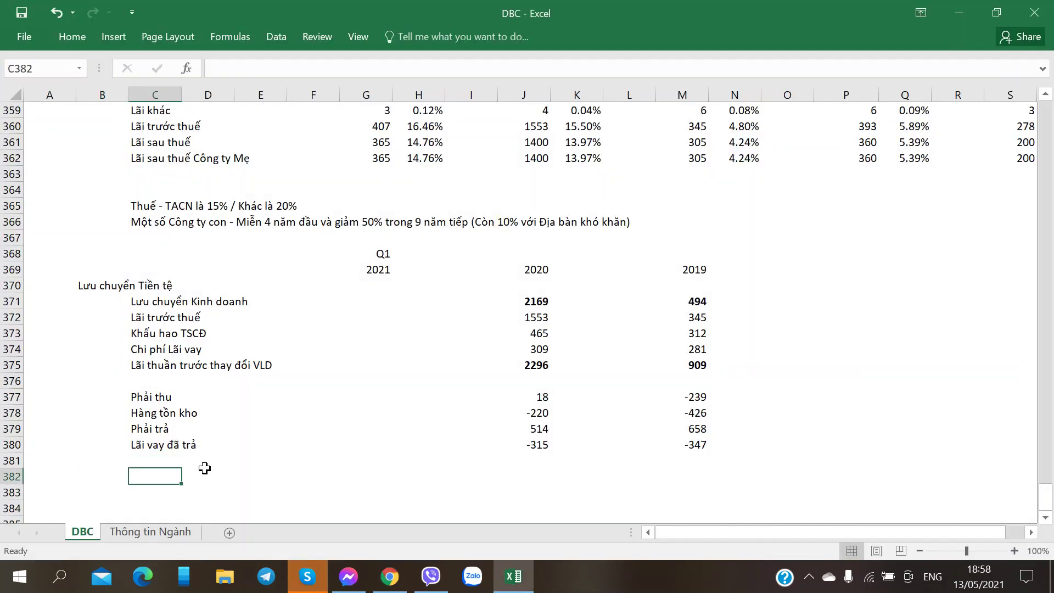
text(Lưu cuyển)
key(BackSpace)
key(BackSpace)
key(BackSpace)
key(BackSpace)
text(huyê)
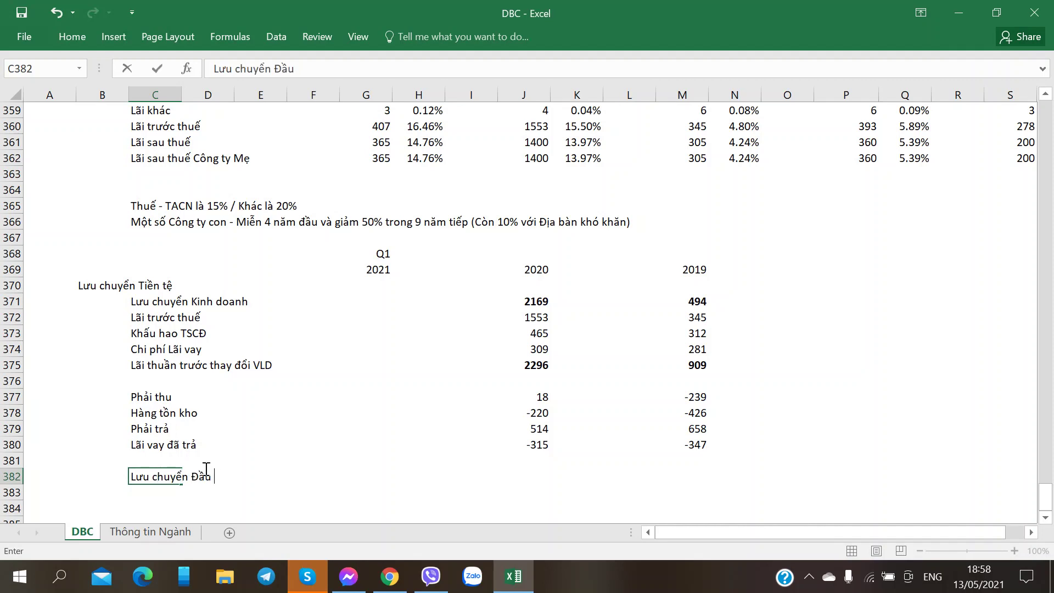
- Enter the 2020 fixed-asset purchase spending from the report, -568, in the "Lưu chuyển Đầu tư" row
key(Right)
key(Right)
key(Right)
key(Right)
key(Right)
key(Right)
key(Right)
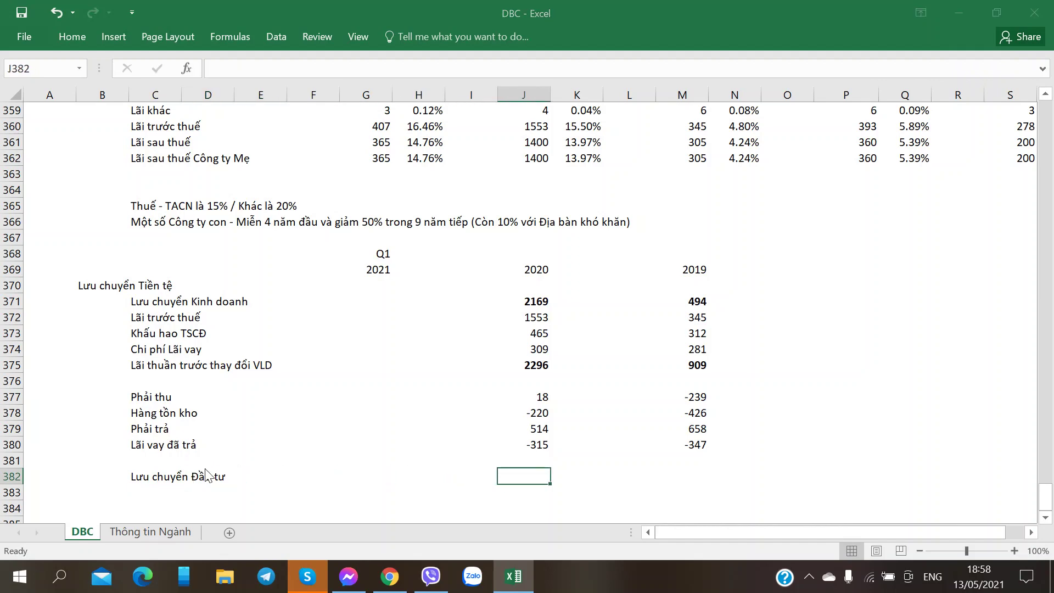
key(alt+Tab)
scroll(355, 382, down, 3)
key(alt+Tab)
text(-568)
- Enter the 2019 fixed-asset purchase spending from the report, -859, in the "Lưu chuyển Đầu tư" row
key(Right)
key(Right)
key(Right)
key(alt+Tab)
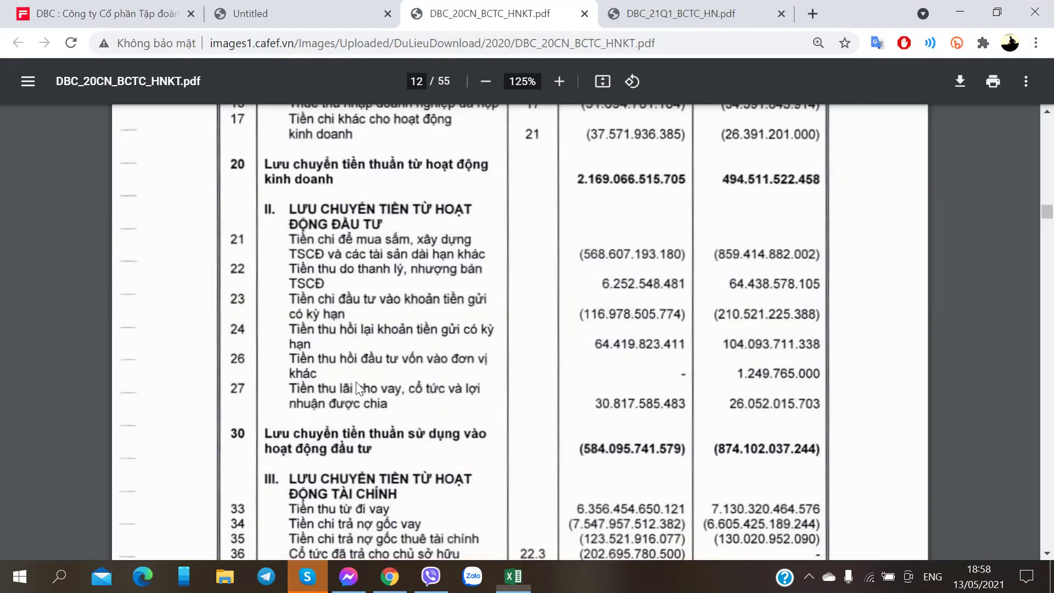
key(alt+Tab)
text(-85)
key(alt+Tab)
key(alt+Tab)
text(9)
key(Right)
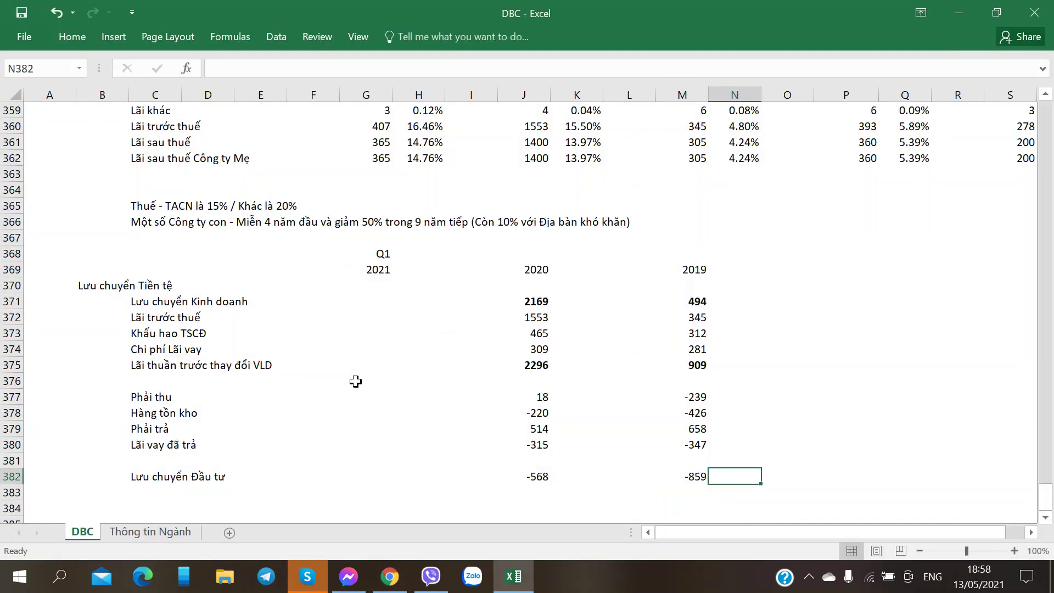
- Compare the "Nguyên giá TSCĐ HH" values for 2018, 2019 and 2020 in the balance sheet table
click(531, 483)
click(543, 464)
scroll(543, 464, up, 13)
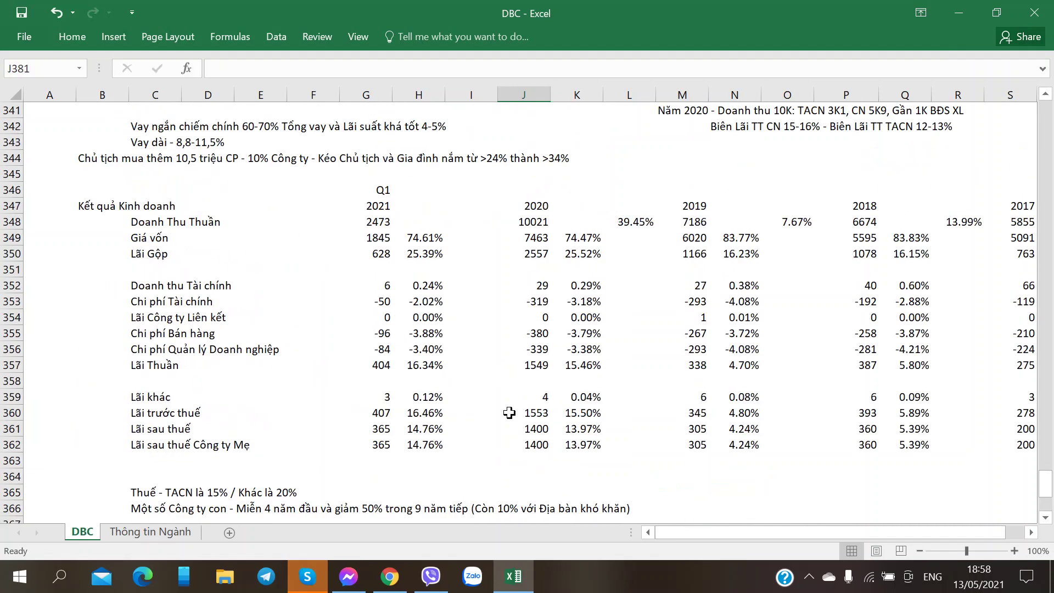
scroll(507, 309, up, 1)
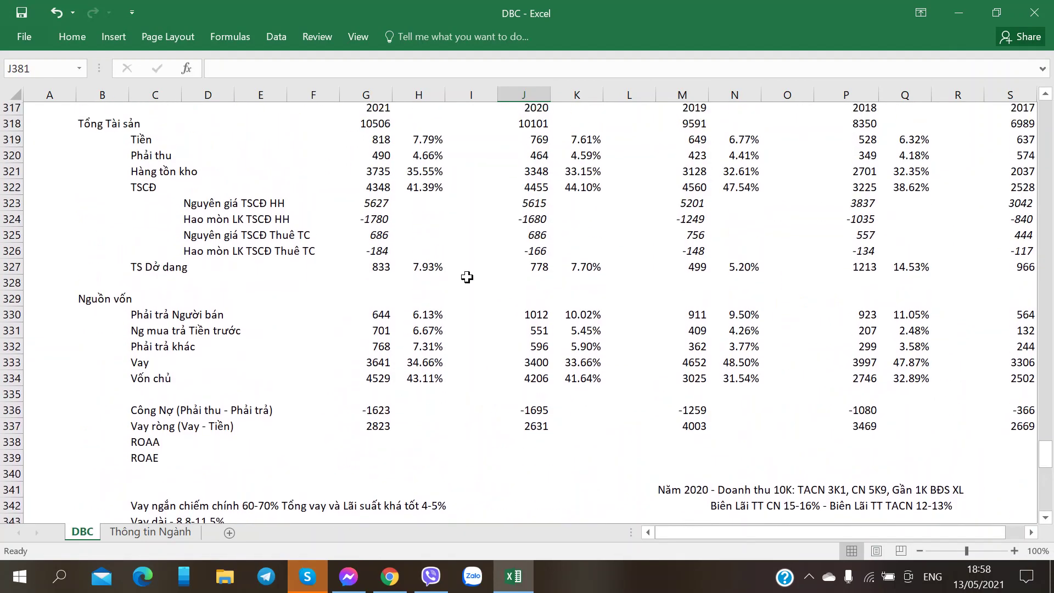
click(525, 203)
click(701, 205)
click(540, 205)
click(856, 206)
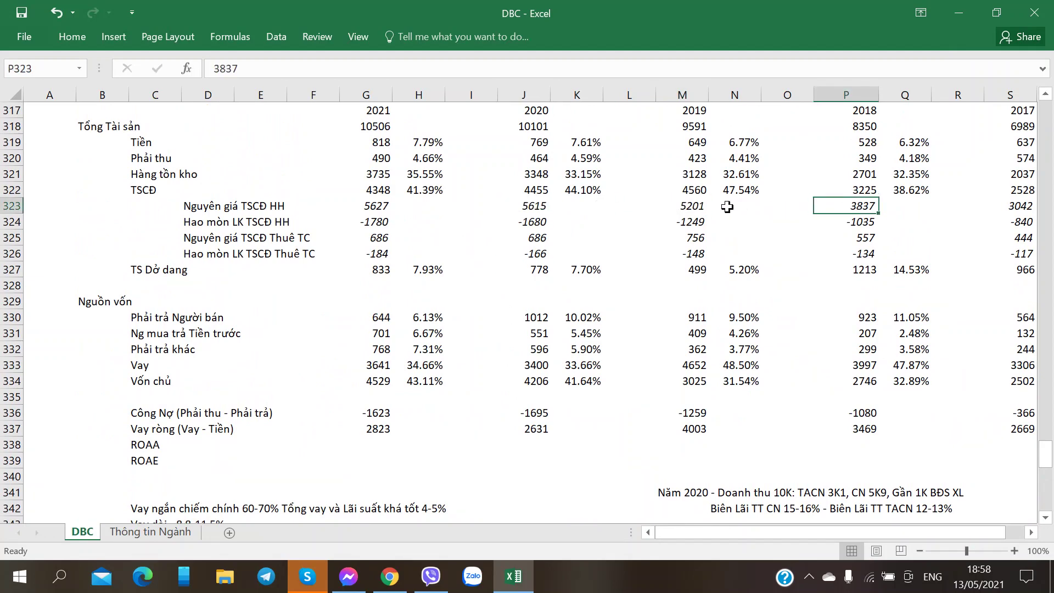
click(687, 208)
scroll(779, 248, down, 13)
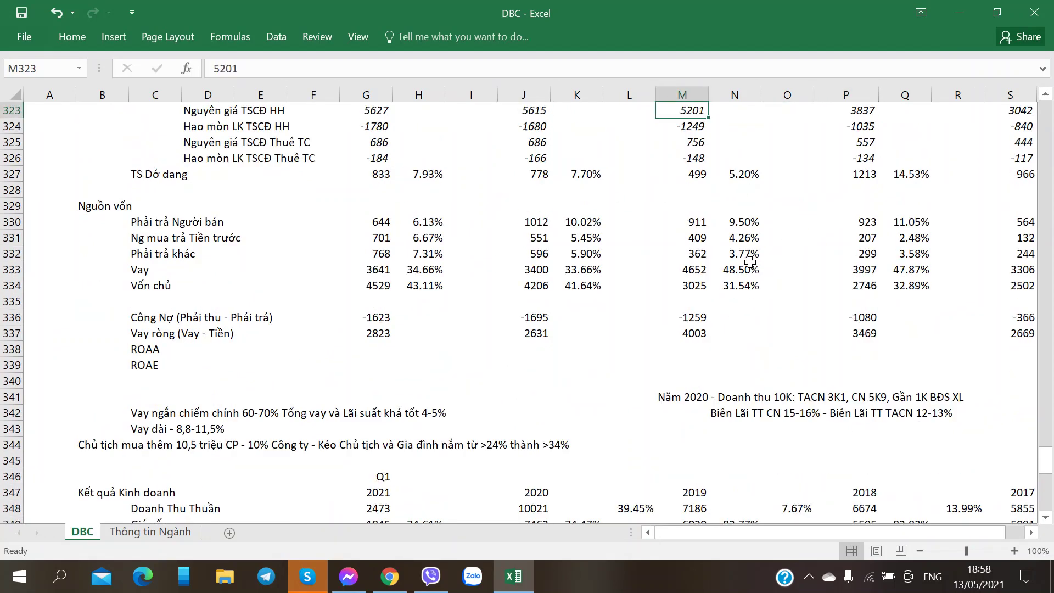
scroll(730, 271, down, 4)
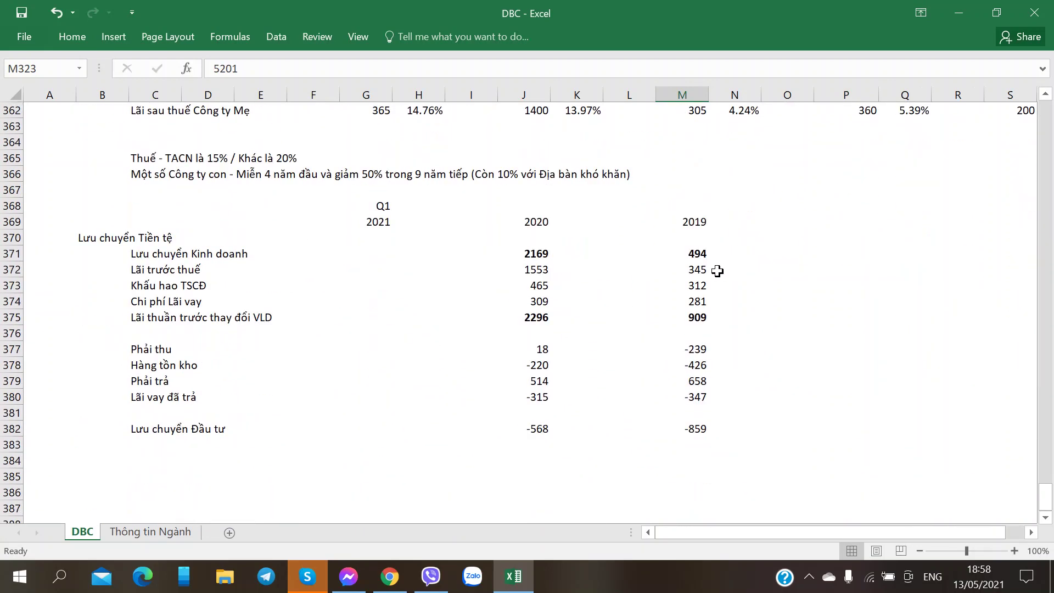
- Move the values -568 and -859 from the "Lưu chuyển Đầu tư" row down to the empty row below it
click(544, 364)
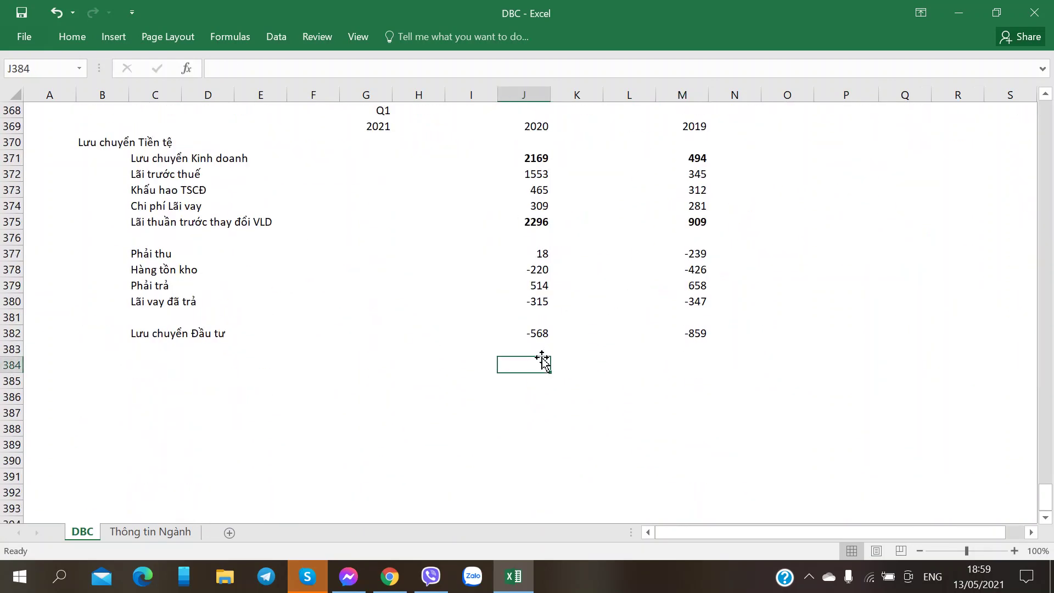
click(536, 347)
key(alt+Tab)
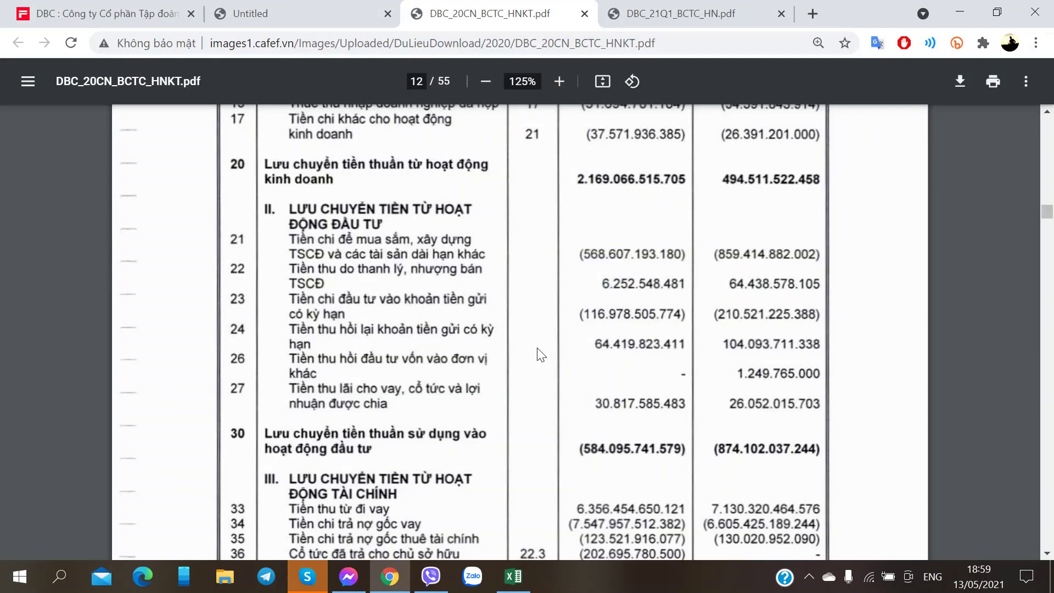
key(alt+Tab)
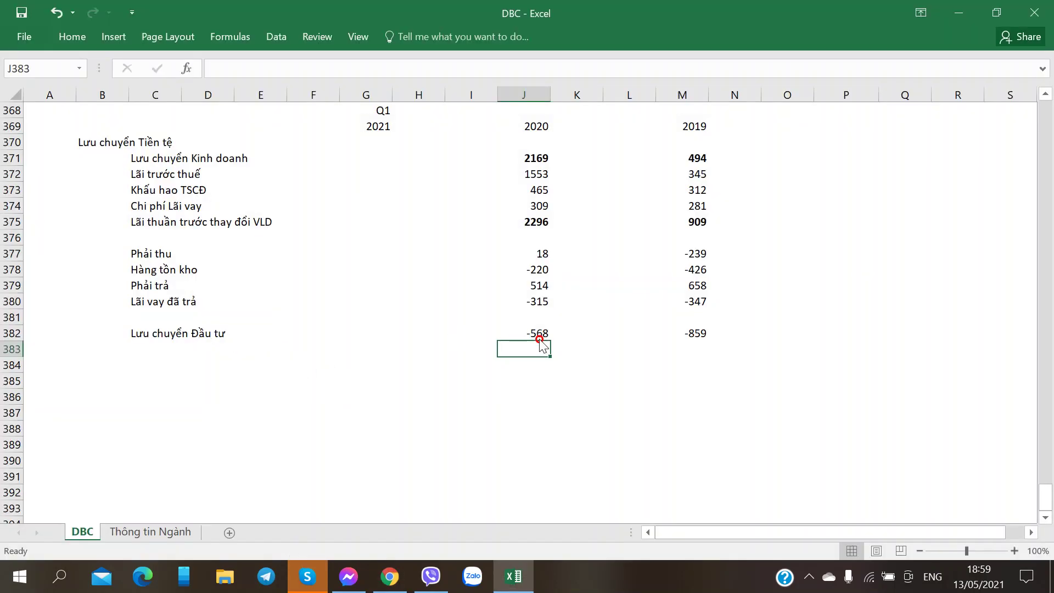
text(-568			-859)
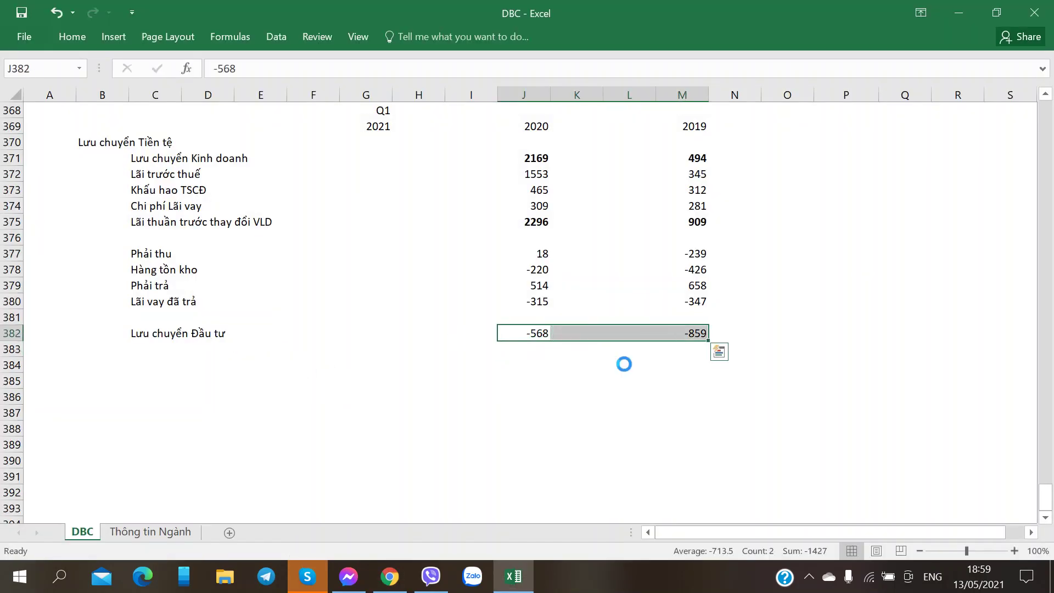
- Label the row holding -568 and -859 "Đầu tư TSCĐ"
key(Left)
key(Left)
key(Left)
key(Left)
key(Left)
key(Left)
key(Left)
key(Left)
key(Left)
key(Right)
key(Right)
key(Right)
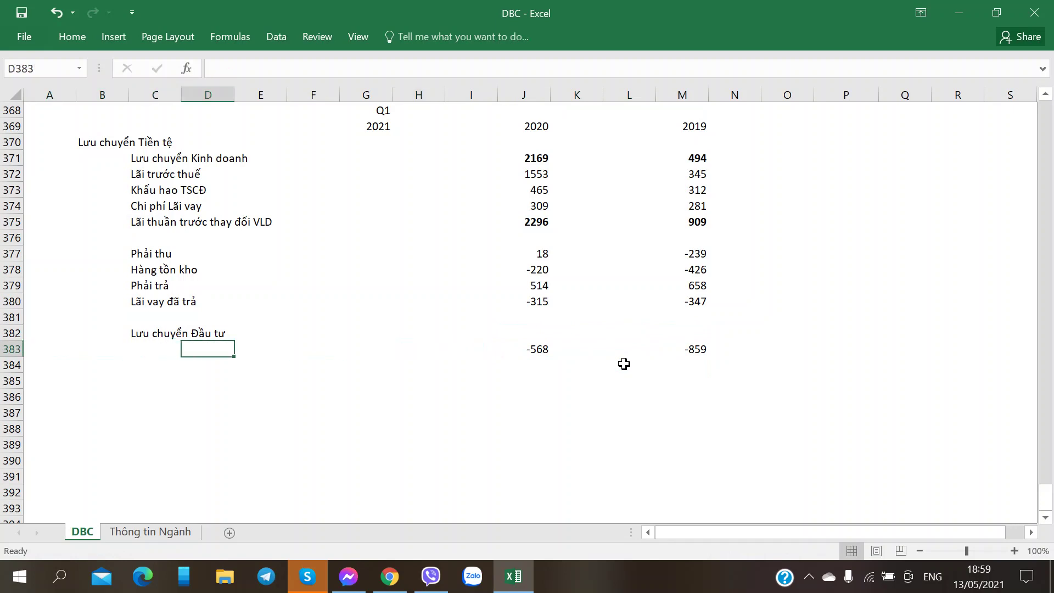
key(Left)
key(Right)
key(Left)
key(Left)
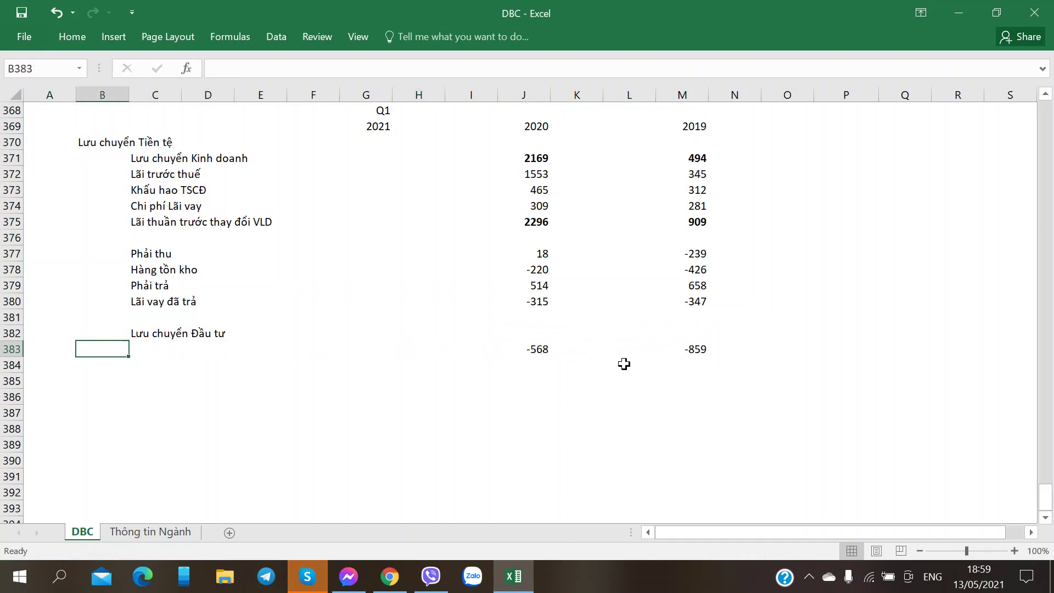
key(Right)
text(L)
key(BackSpace)
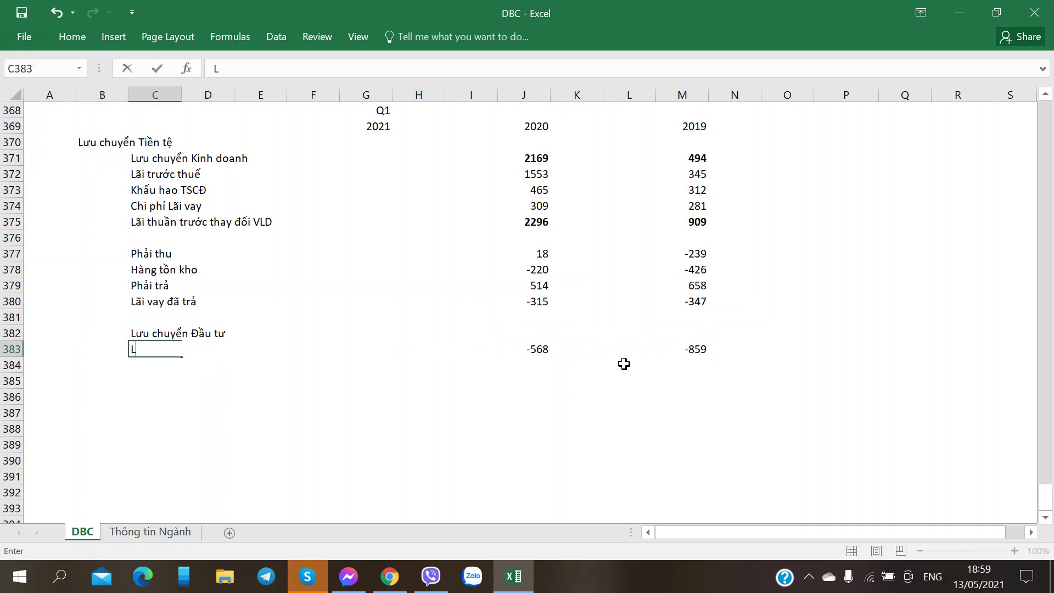
text(Ddauf tư TS)
text(CĐ)
- Enter the 2020 net investing cash flow from the report, -584, in the "Lưu chuyển Đầu tư" row
key(Right)
key(Right)
key(Right)
key(Right)
key(alt+Tab)
key(alt+Tab)
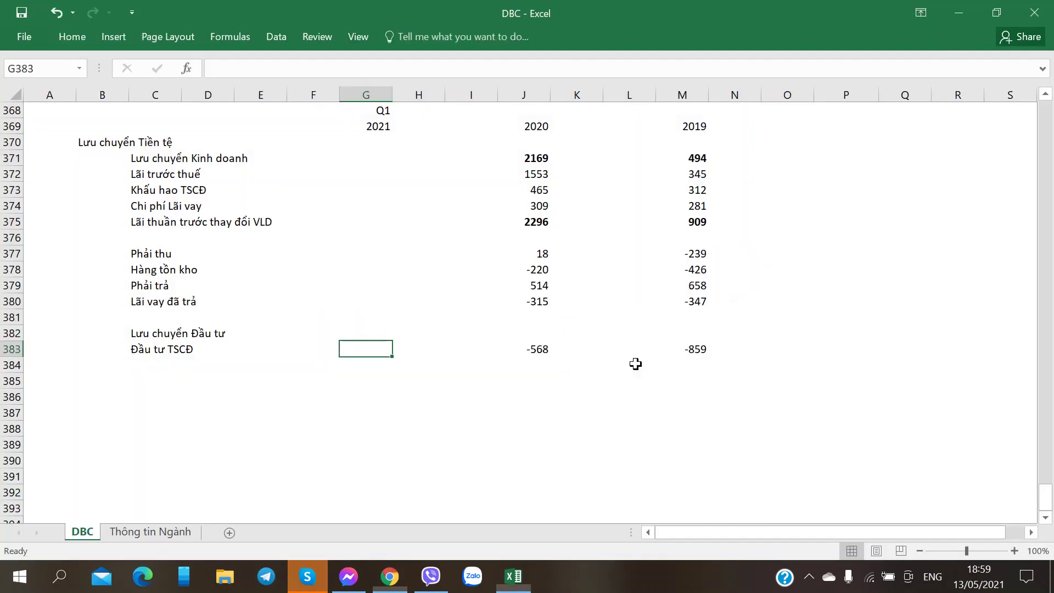
click(154, 366)
key(alt+Tab)
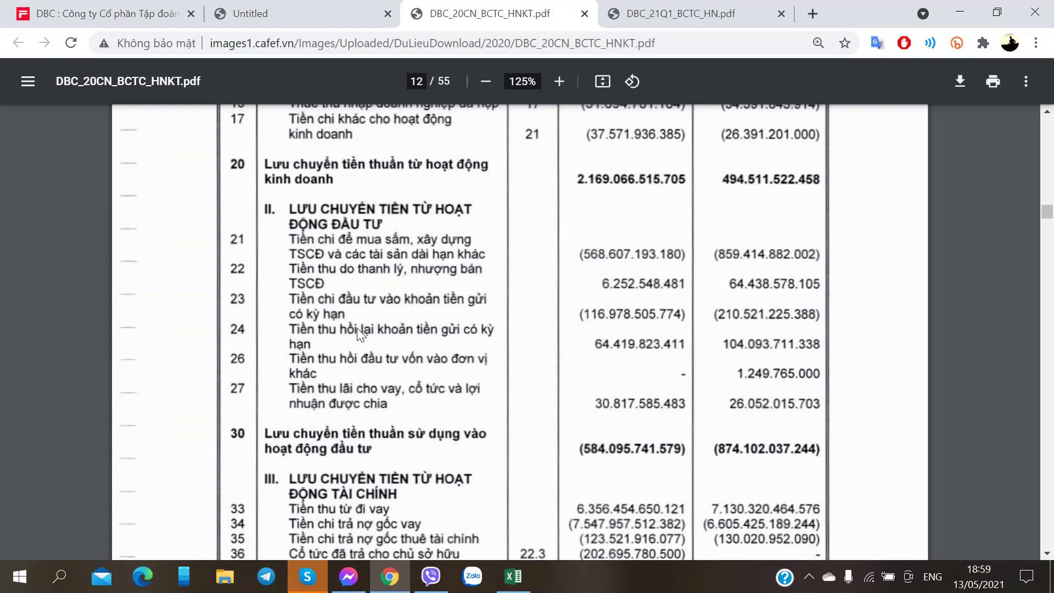
key(alt+Tab)
click(536, 335)
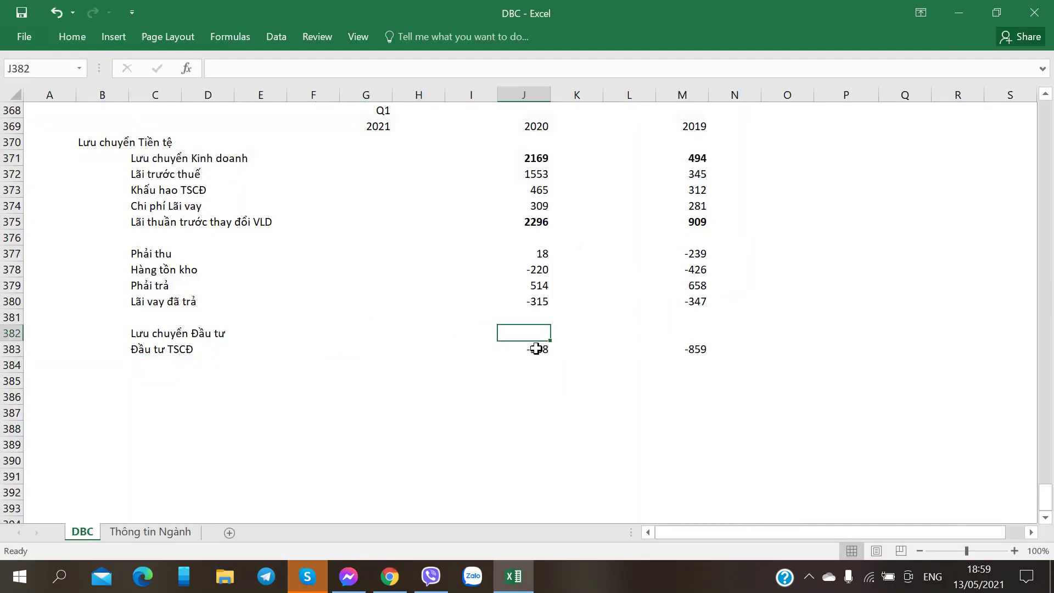
key(alt+Tab)
key(alt+Tab)
text(-584)
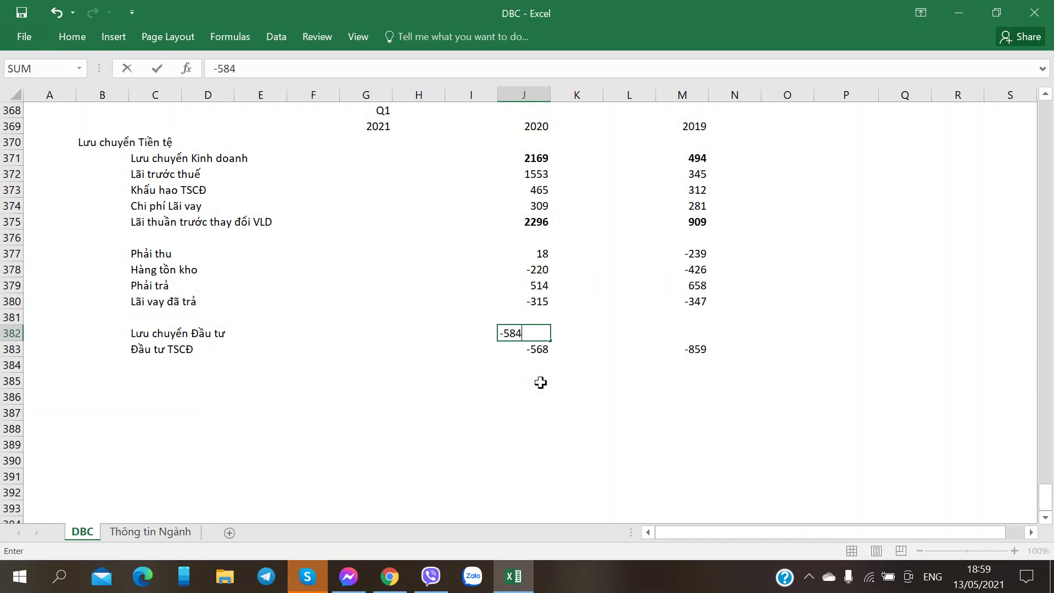
- Enter the 2019 net investing cash flow from the report, -874, in the "Lưu chuyển Đầu tư" row
key(Tab)
key(Tab)
key(Tab)
key(alt+Tab)
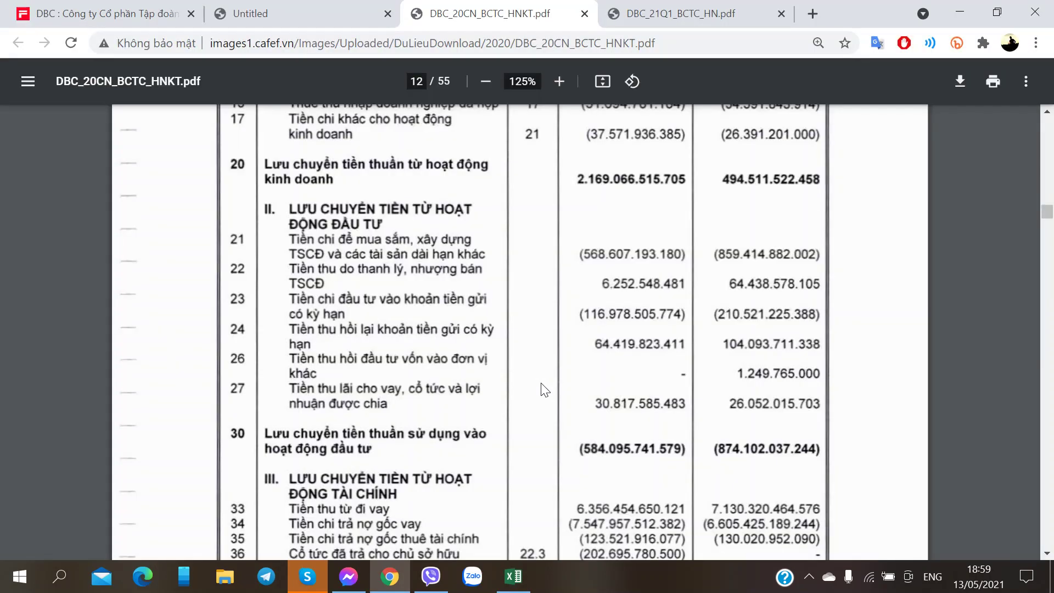
key(alt+Tab)
text(-)
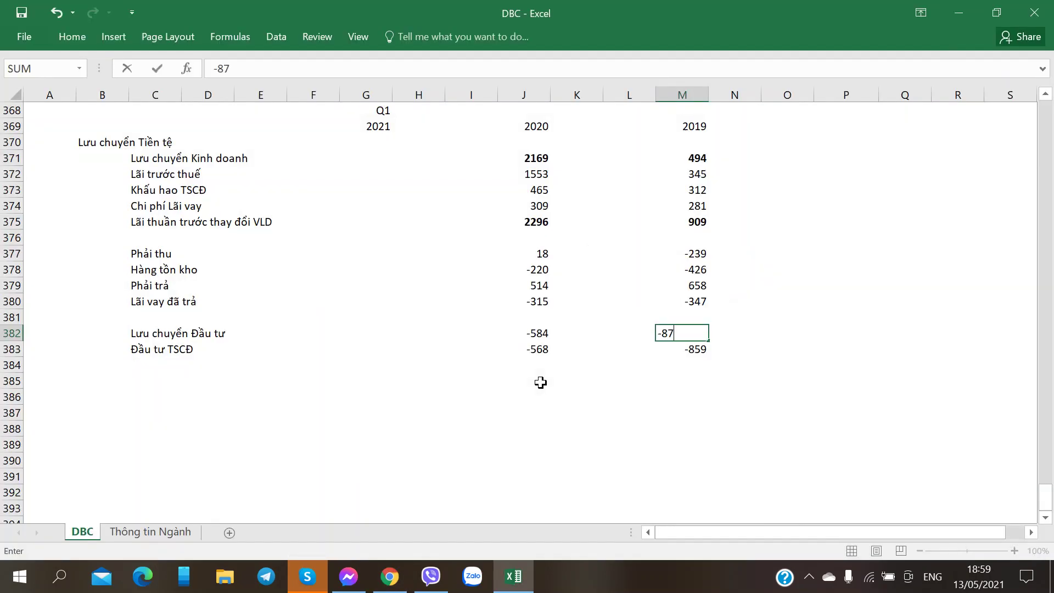
text(874)
key(Left)
key(Left)
key(Left)
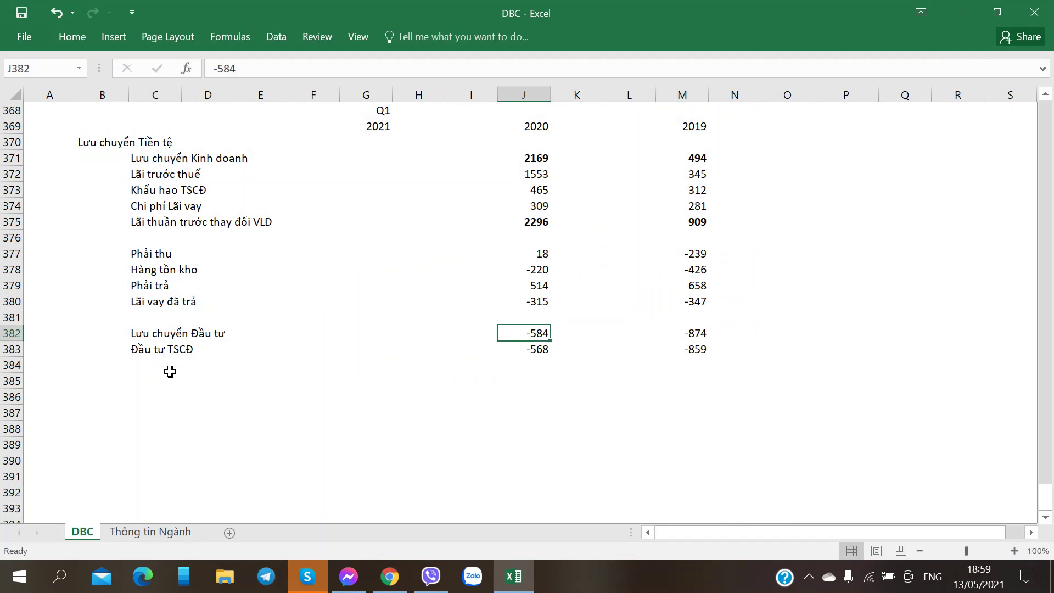
- Check the report's investing items and add the row labels "Gửi tiền" and "Đáo hạn Tiền gửi" below "Đầu tư TSCĐ"
key(alt+Tab)
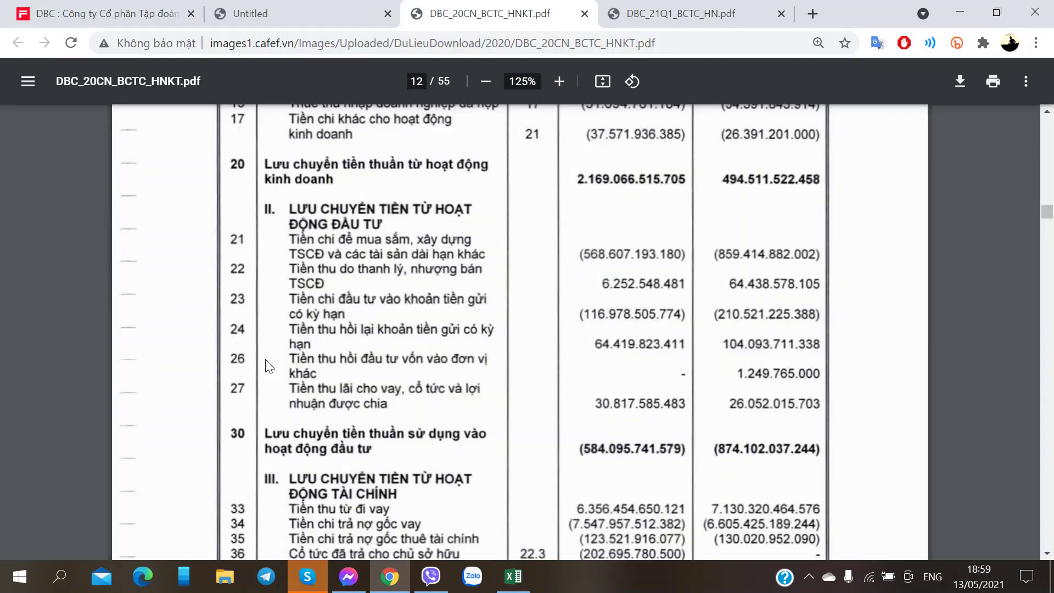
scroll(269, 366, down, 2)
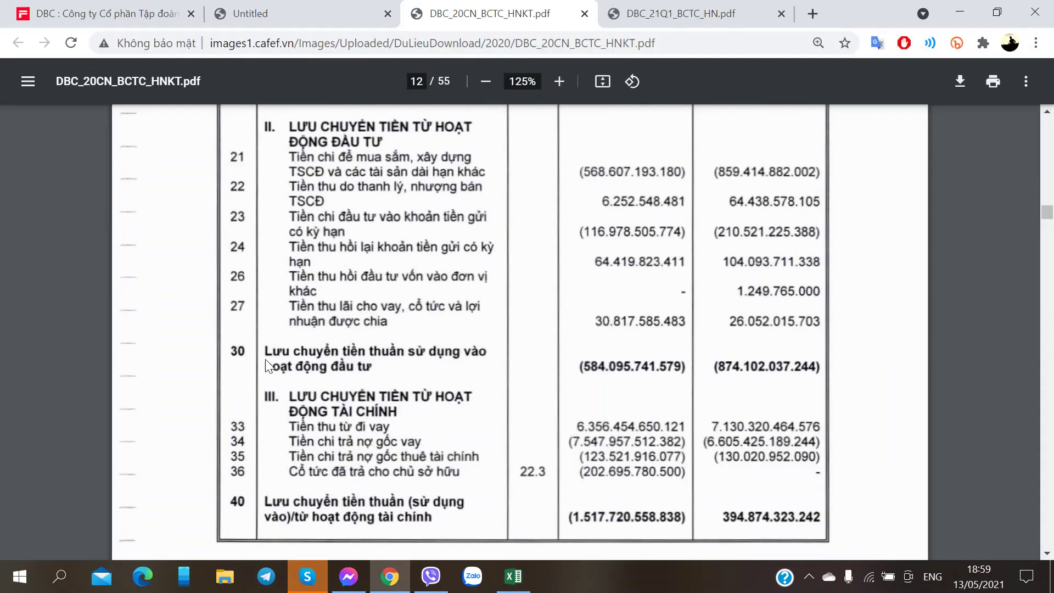
scroll(365, 355, up, 2)
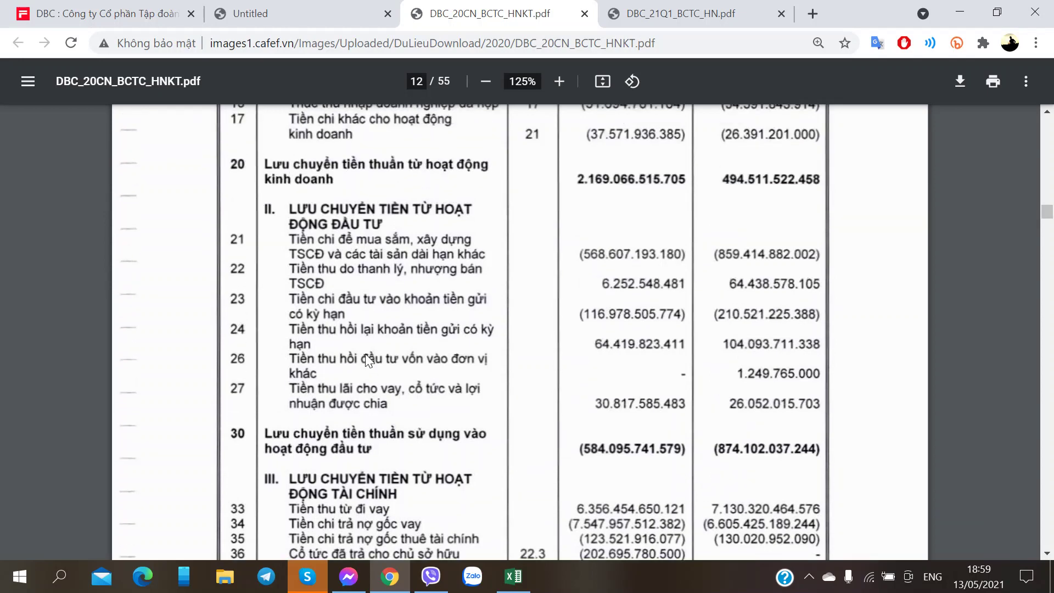
key(alt+Tab)
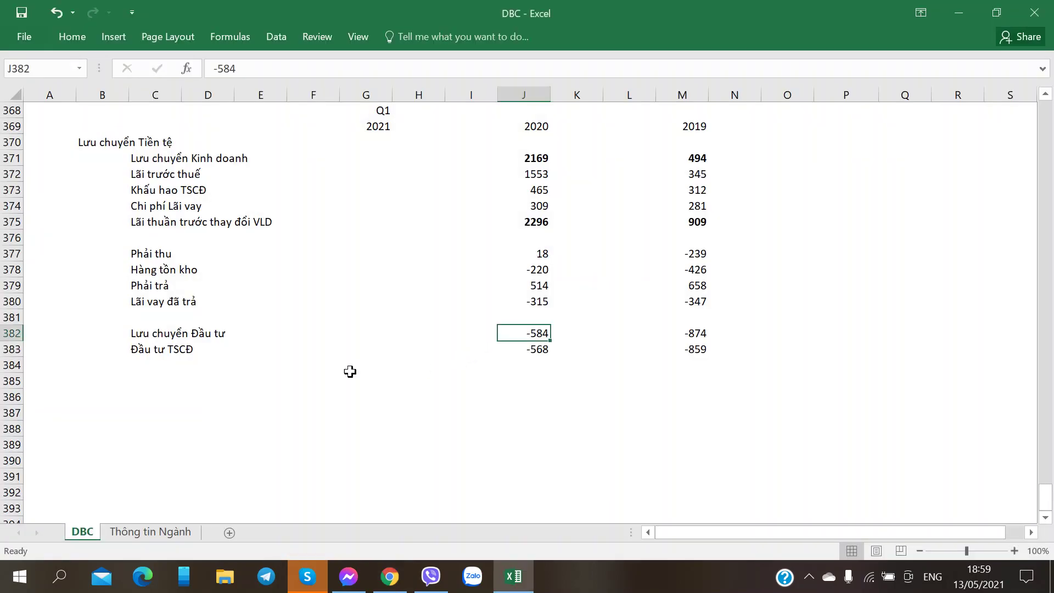
click(158, 364)
click(549, 336)
key(alt+Tab)
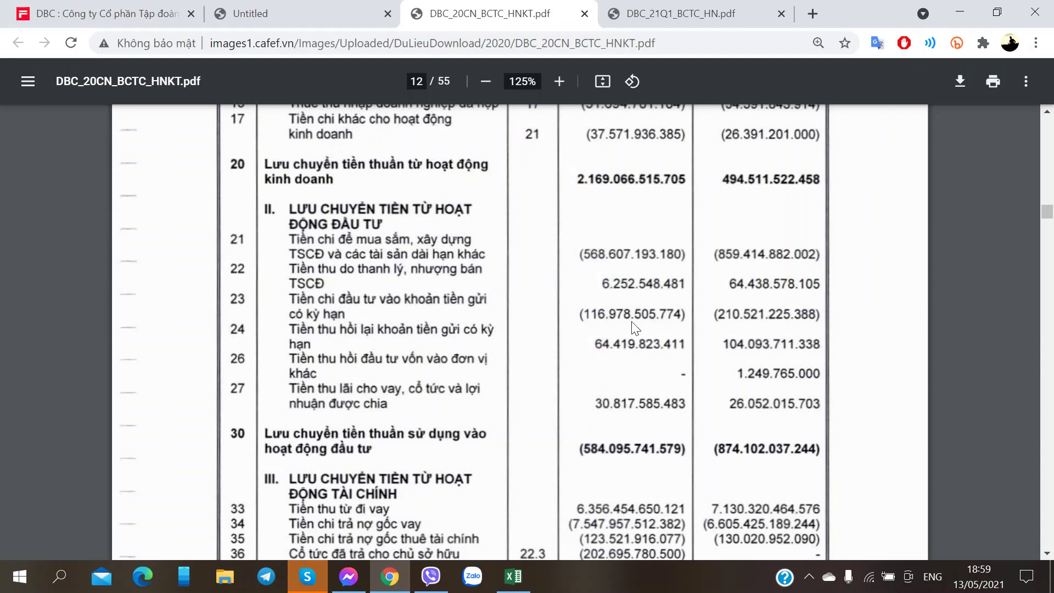
key(alt+Tab)
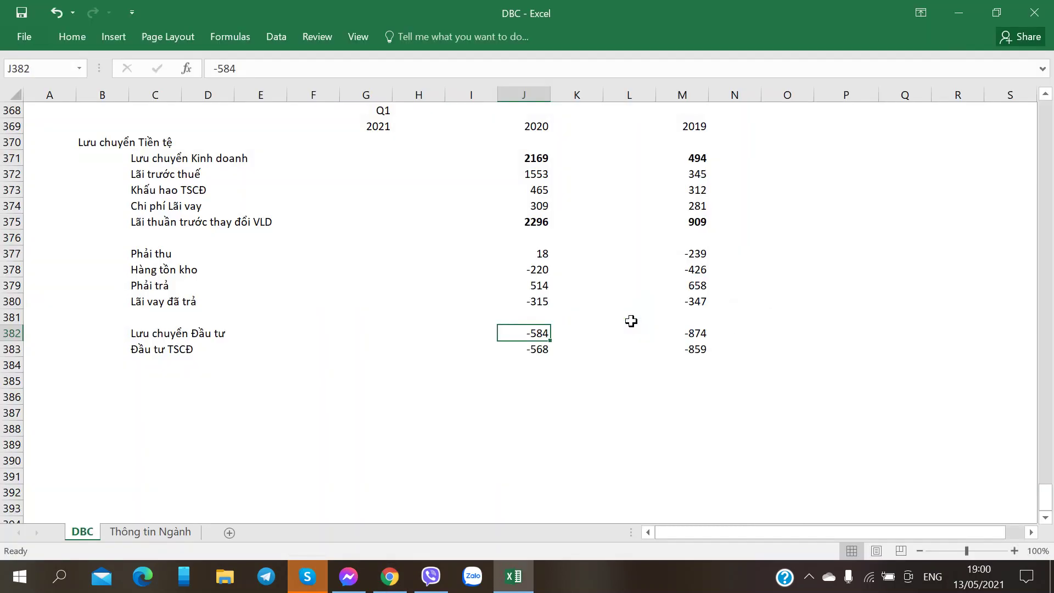
click(158, 367)
key(alt+Tab)
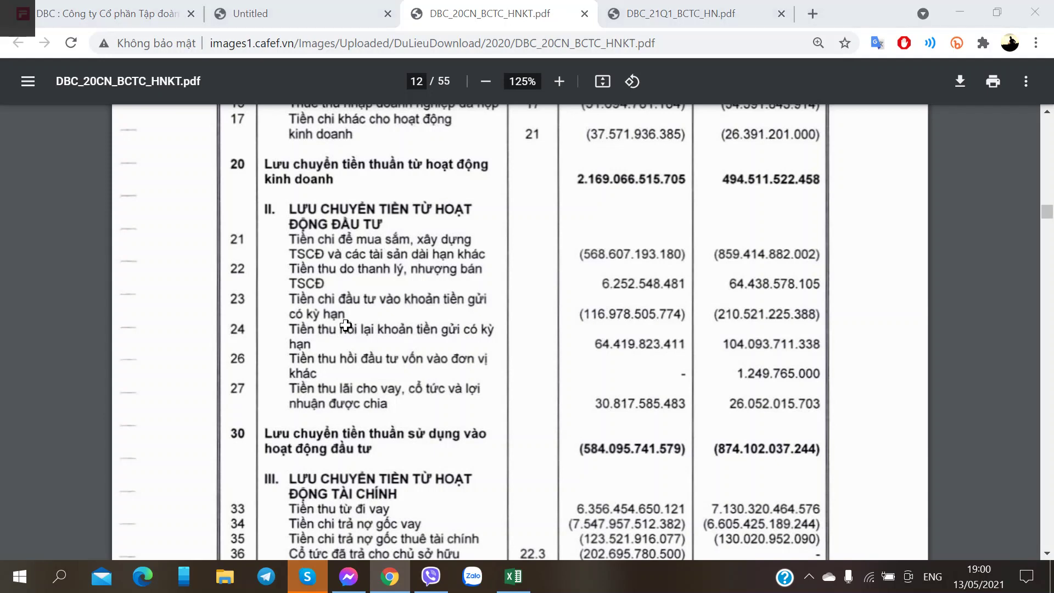
key(alt+Tab)
text(Gửi tiền)
key(Return)
text(Đáo h)
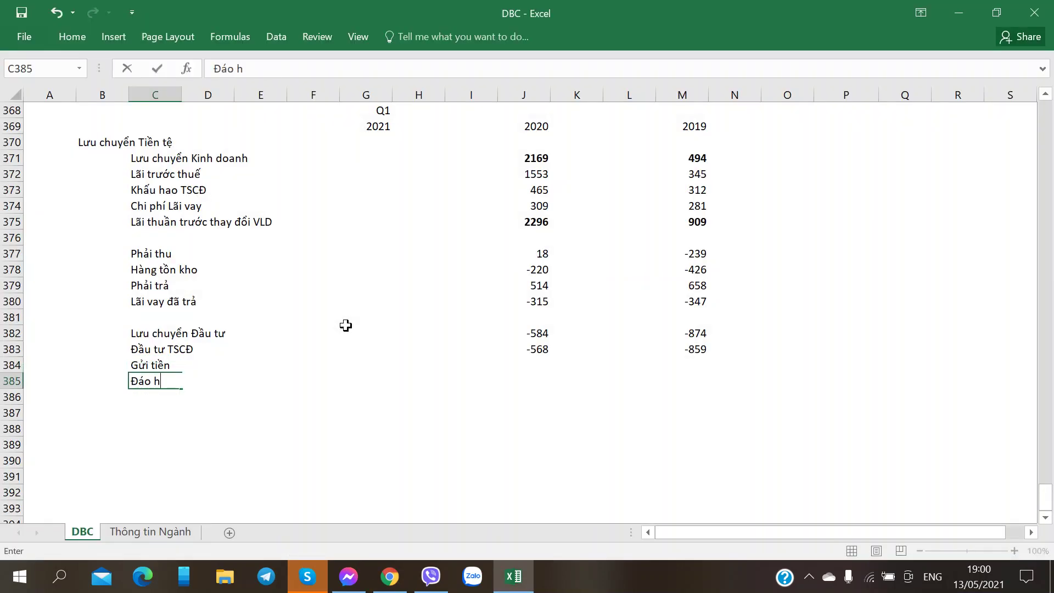
text(ạn Tiền gưửi)
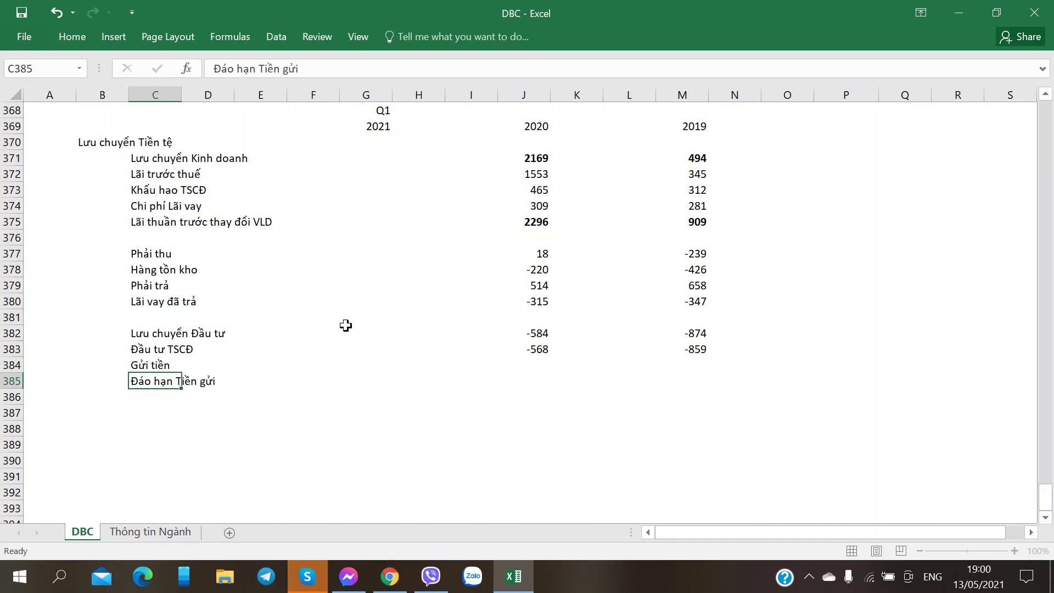
- Enter the 2020 values from the report, -116 for "Gửi tiền" and 64 for "Đáo hạn Tiền gửi"
key(Right)
key(Right)
key(Right)
key(Right)
key(Right)
key(Right)
key(Right)
key(Up)
key(alt+Tab)
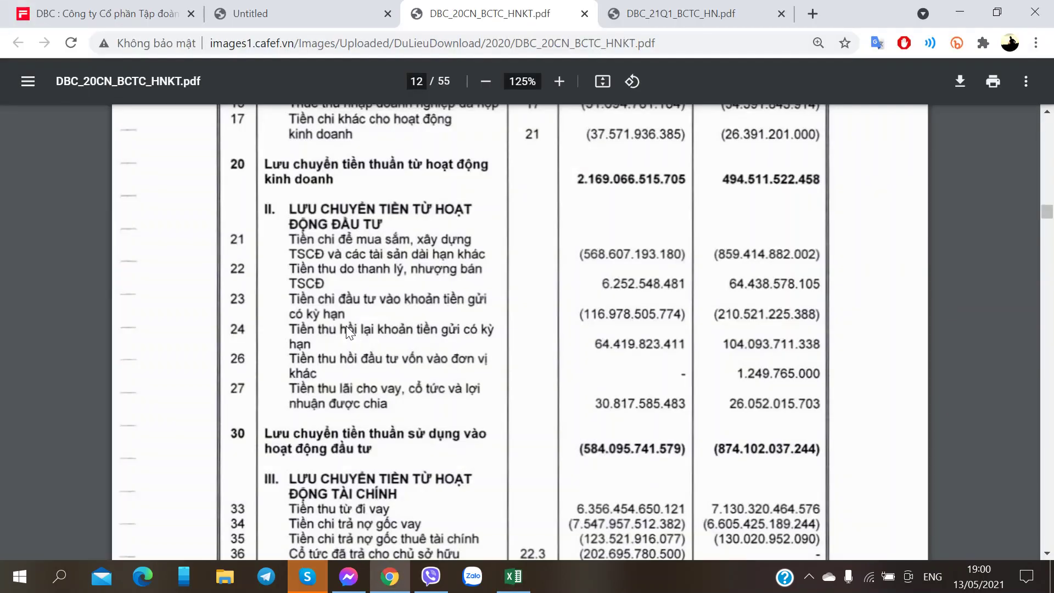
key(alt+Tab)
text(-116)
key(alt+Tab)
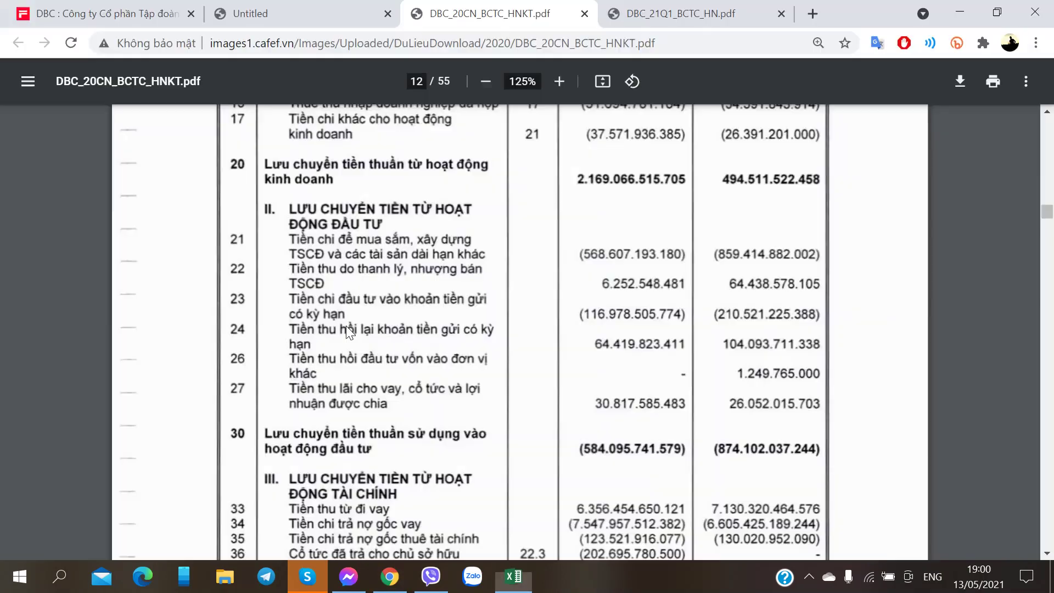
key(alt+Tab)
text(64)
- Enter the 2019 values from the report, -210 for "Gửi tiền" and 104 for "Đáo hạn Tiền gửi"
key(Right)
key(alt+Tab)
key(alt+Tab)
text(-210)
key(alt+Tab)
key(alt+Tab)
text(14)
text(0)
key(ctrl+Return)
- Check the sum of the three 2019 investing items against the 2019 "Lưu chuyển Đầu tư" value
key(Up)
key(Up)
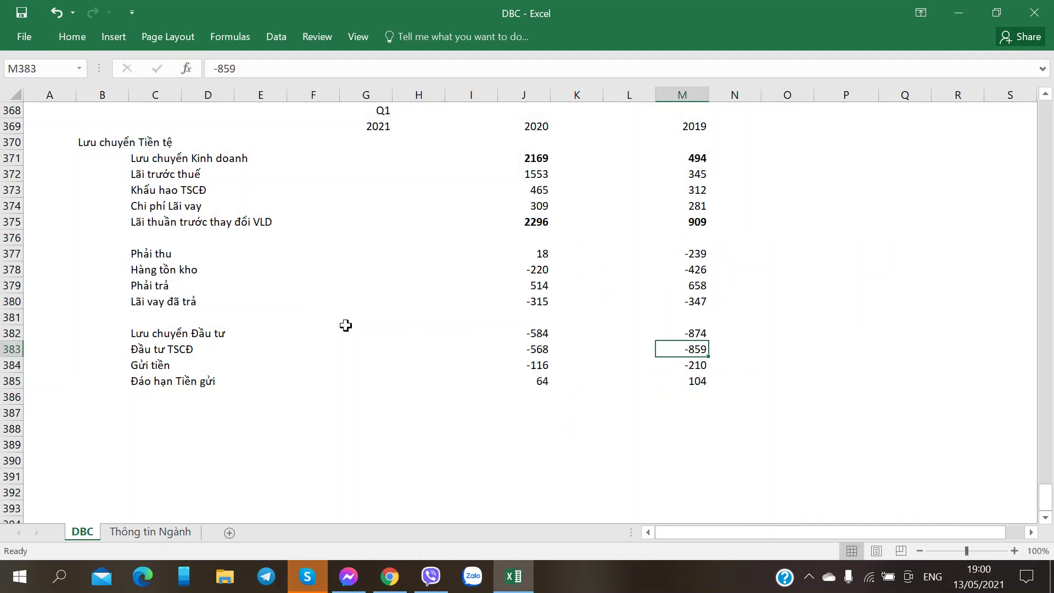
key(shift+Down)
key(shift+Down)
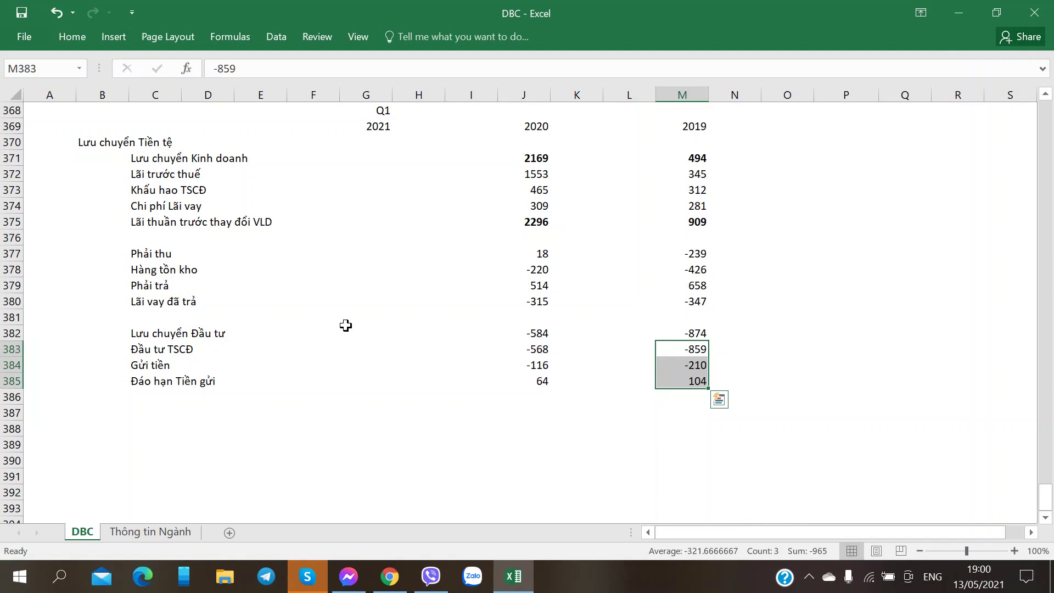
key(Left)
key(Left)
key(Left)
key(Up)
key(Right)
key(Right)
key(Right)
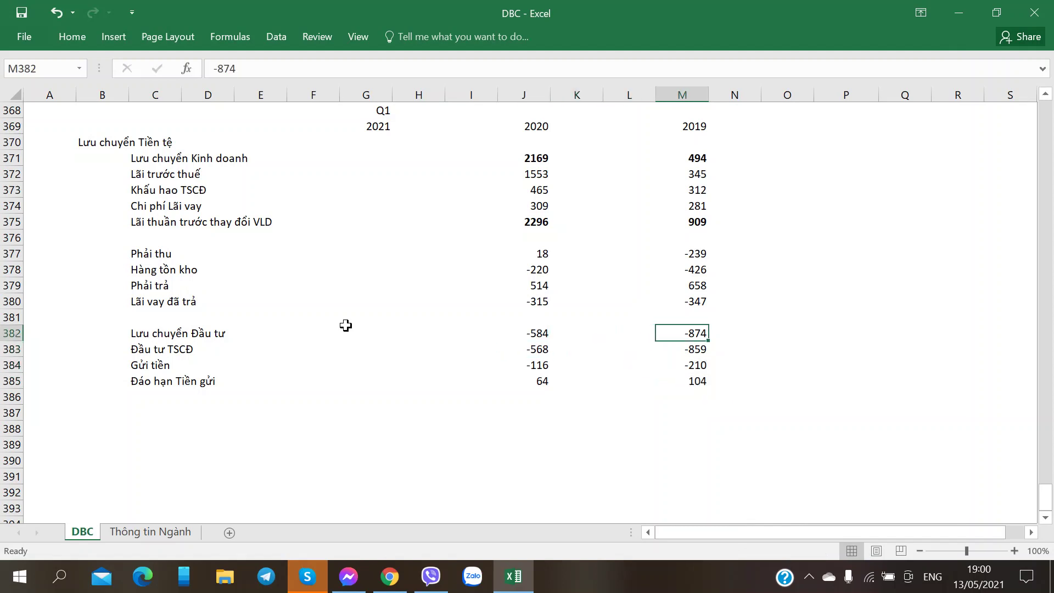
- Review the cash flow statement in the 2020 report, from operating activities down to financing activities
key(alt+Tab)
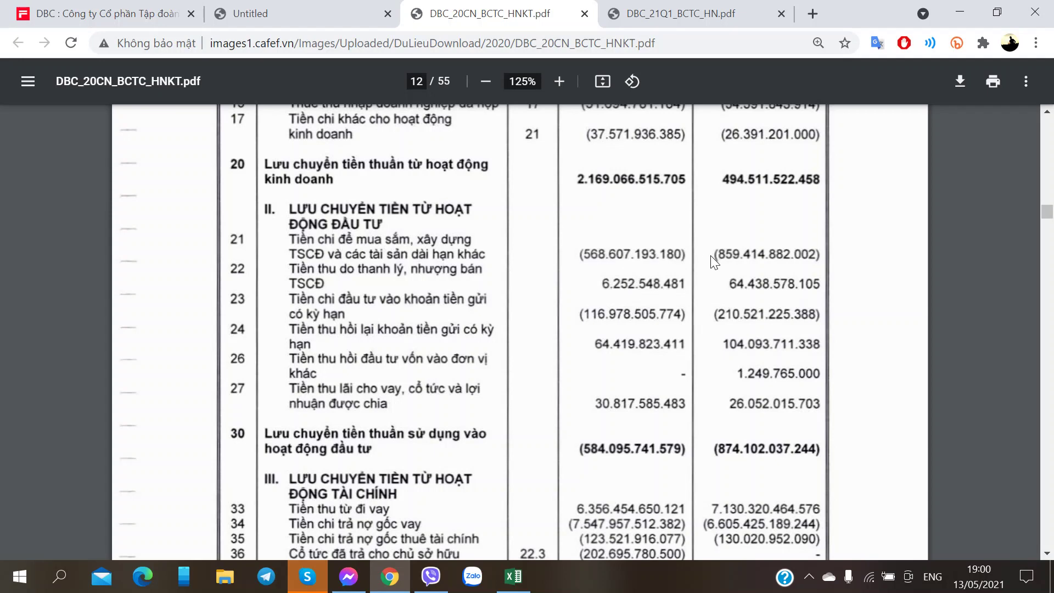
scroll(592, 262, up, 5)
scroll(592, 262, down, 5)
scroll(593, 264, up, 5)
scroll(591, 260, down, 7)
key(alt+Tab)
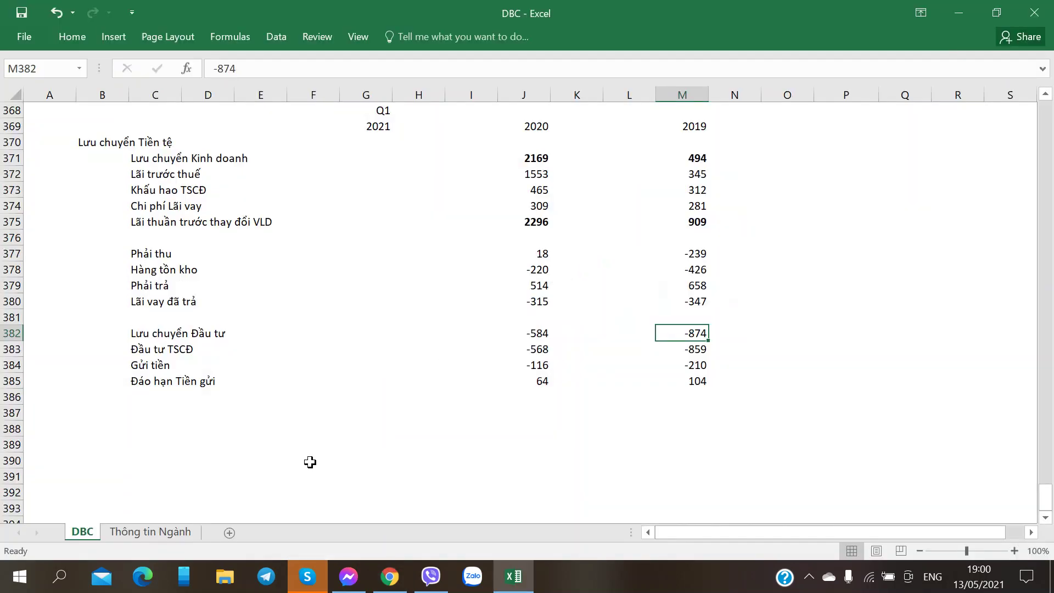
click(149, 418)
click(100, 419)
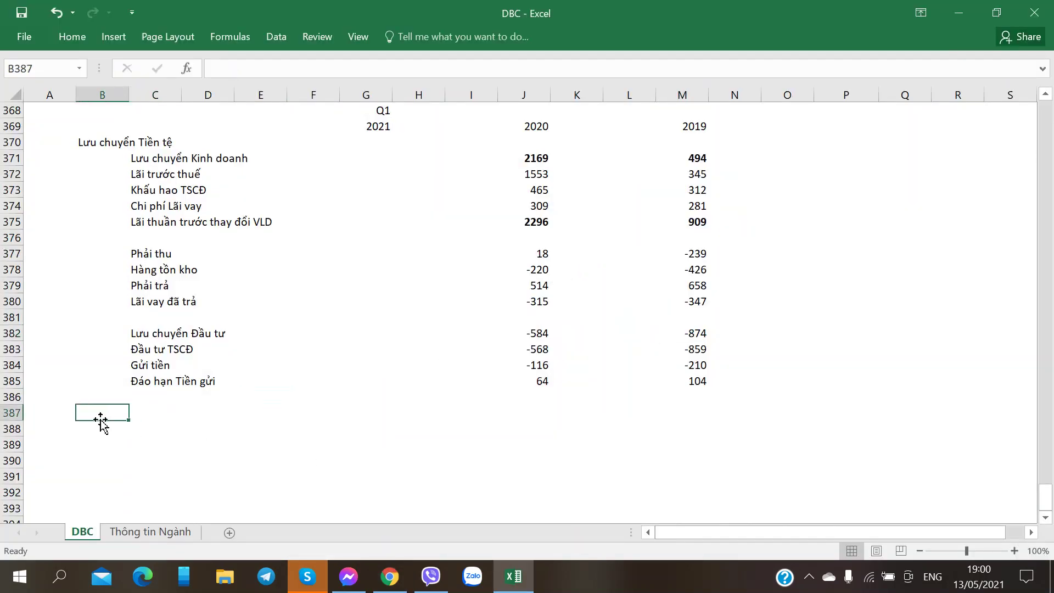
key(alt+Tab)
key(alt+Tab)
key(Down)
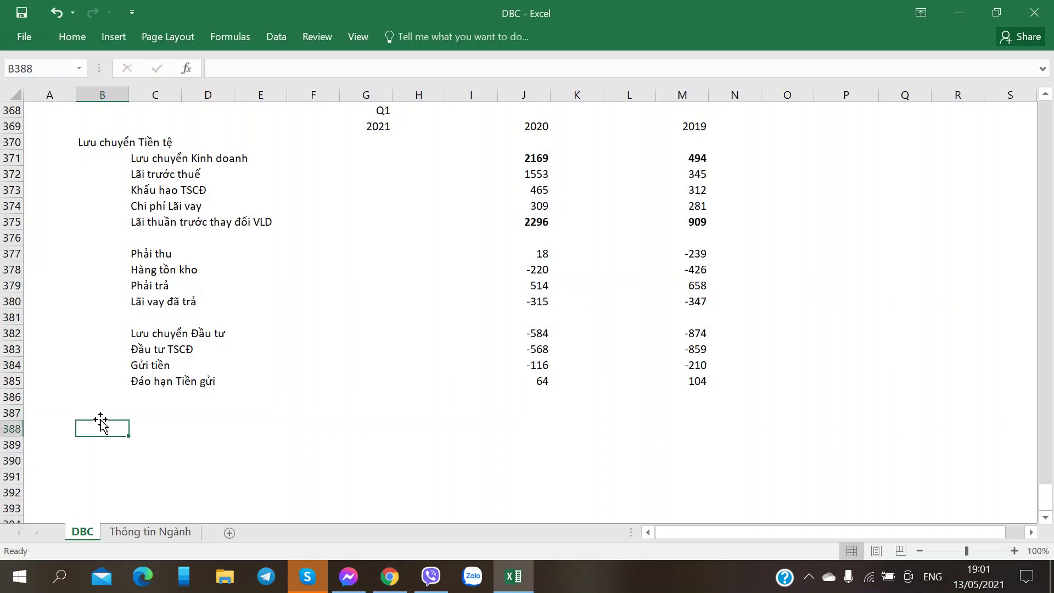
key(Up)
key(Up)
key(Up)
key(Right)
key(Down)
key(Down)
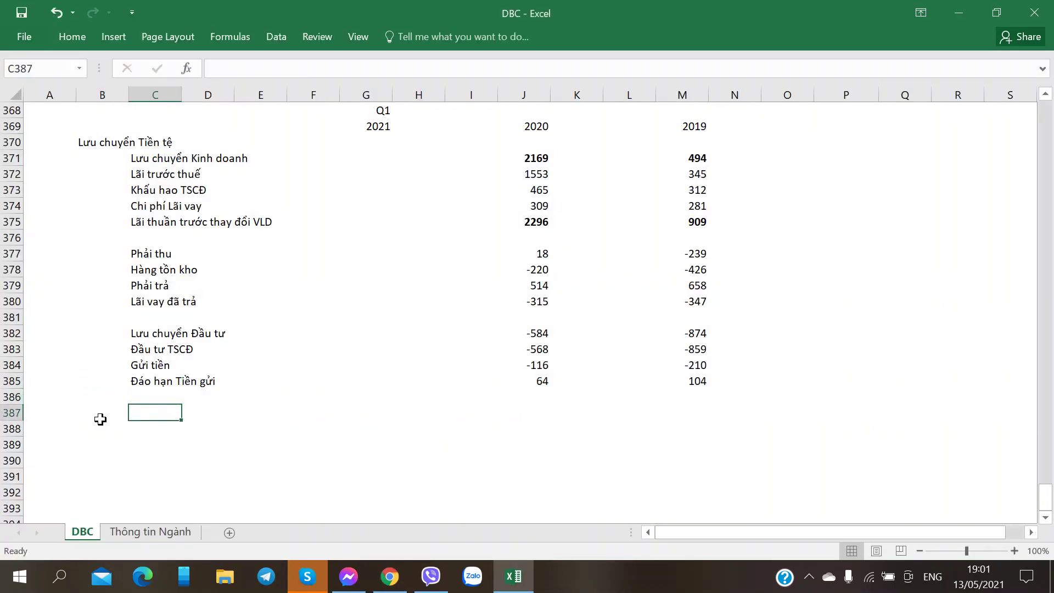
- Delete the empty row between "Lãi thuần trước thay đổi VLD" and "Phải thu"
click(169, 242)
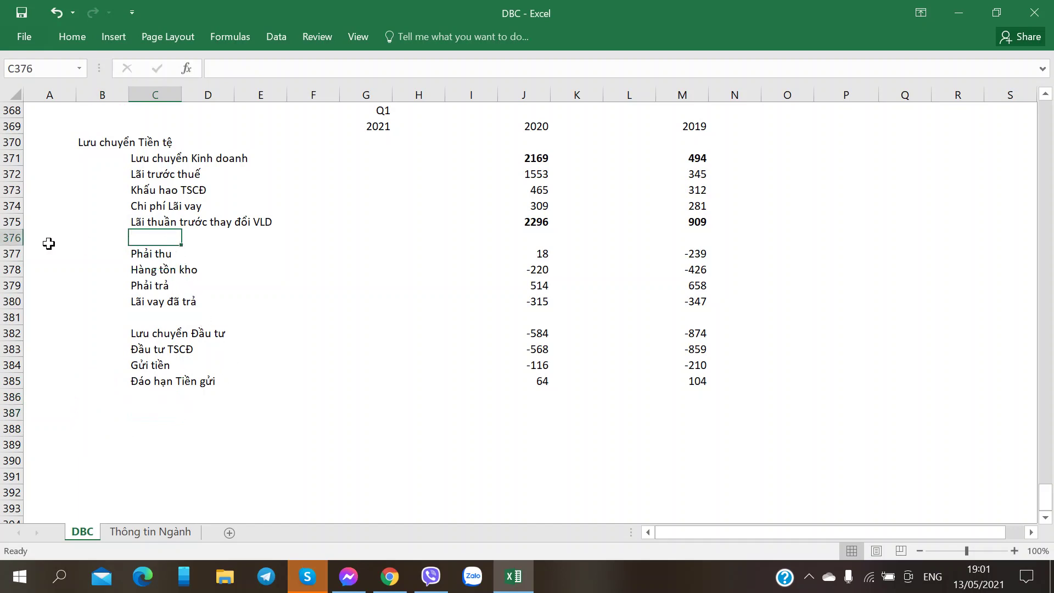
click(22, 239)
right_click(22, 239)
click(52, 372)
click(102, 301)
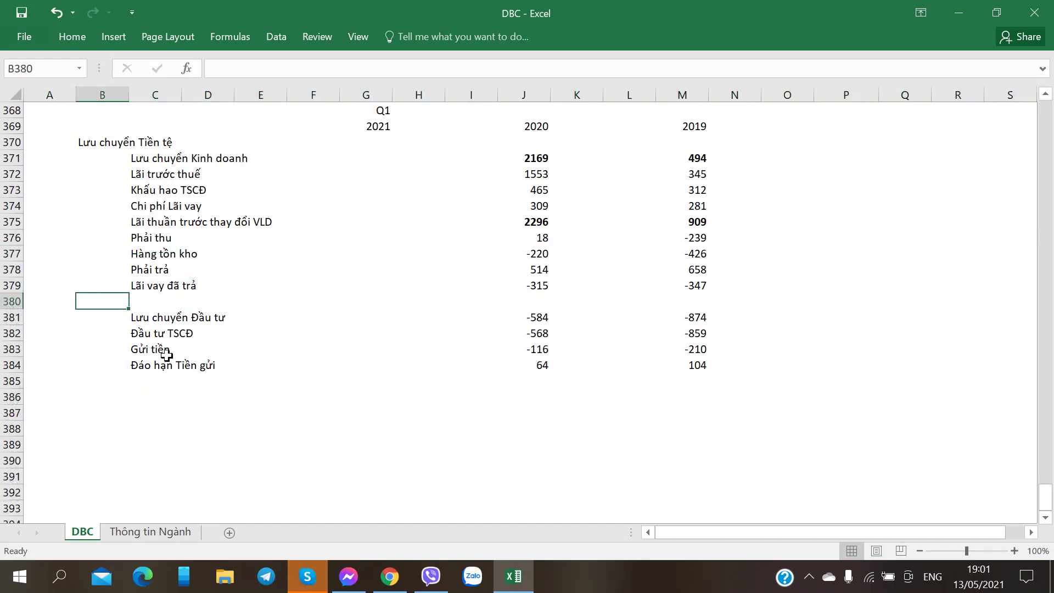
- Add the label "Lưu chuyển Tài chính" in cell C386, one empty row below the investing items
click(151, 397)
key(alt+Tab)
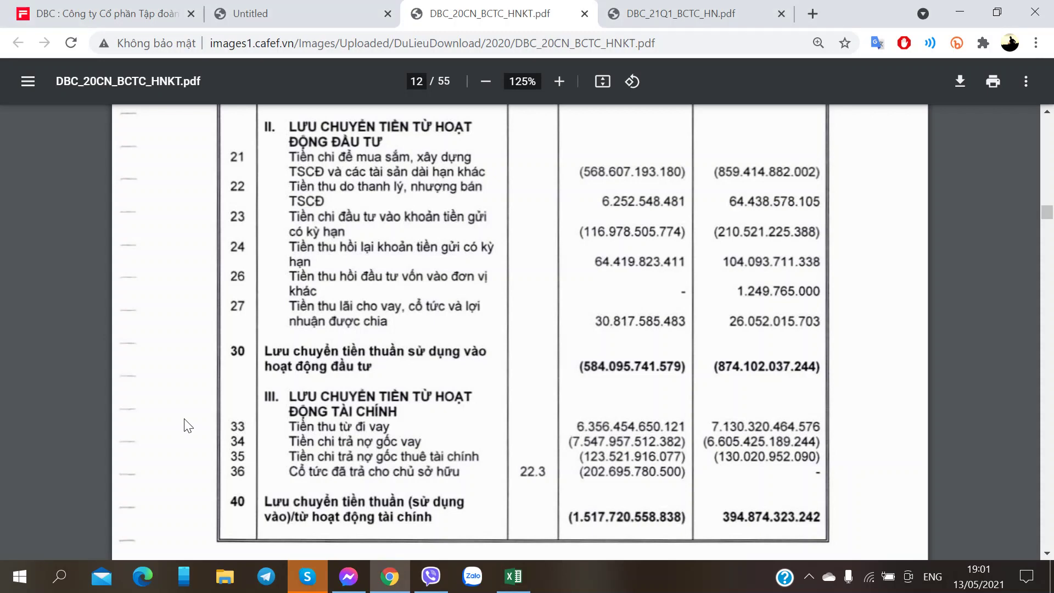
scroll(291, 437, down, 3)
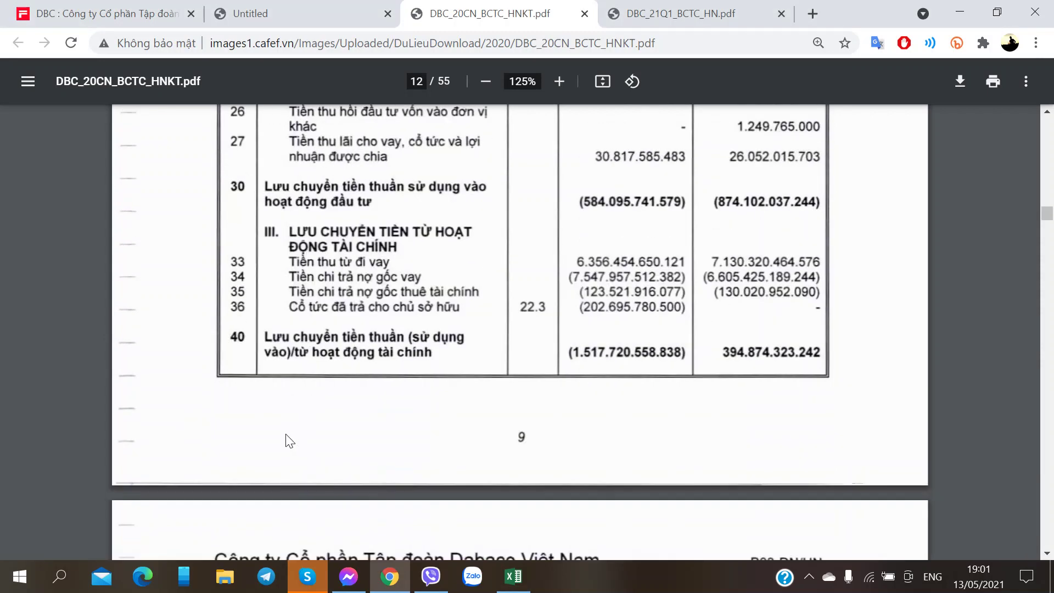
key(alt+Tab)
text(Lưu chuyen Tài chính)
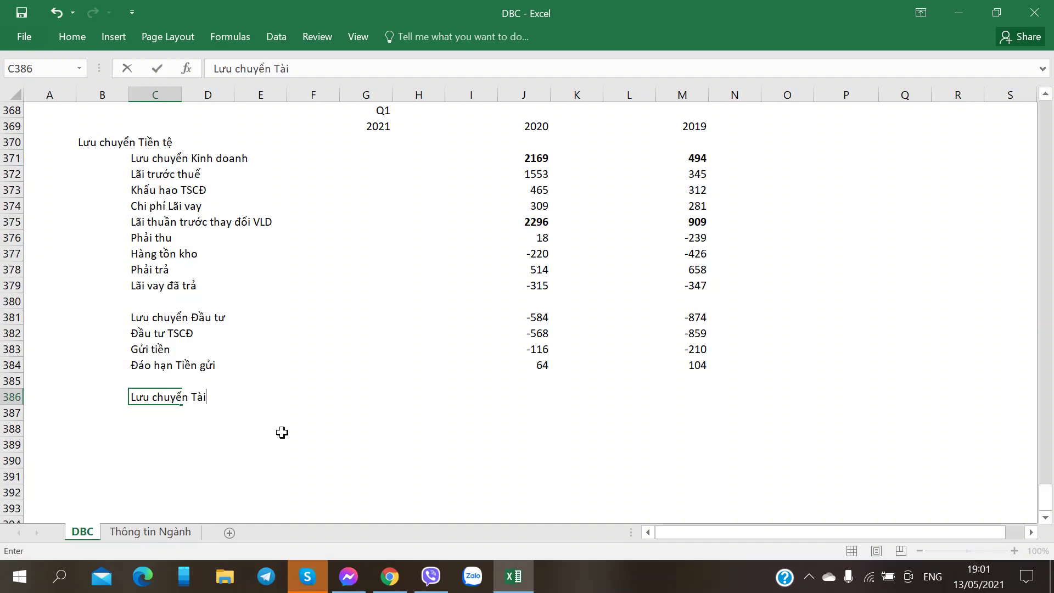
key(Return)
- Compare the report's cash flows from borrowing and debt repayment with the short-term and long-term debt in the 2020 balance sheet
key(alt+Tab)
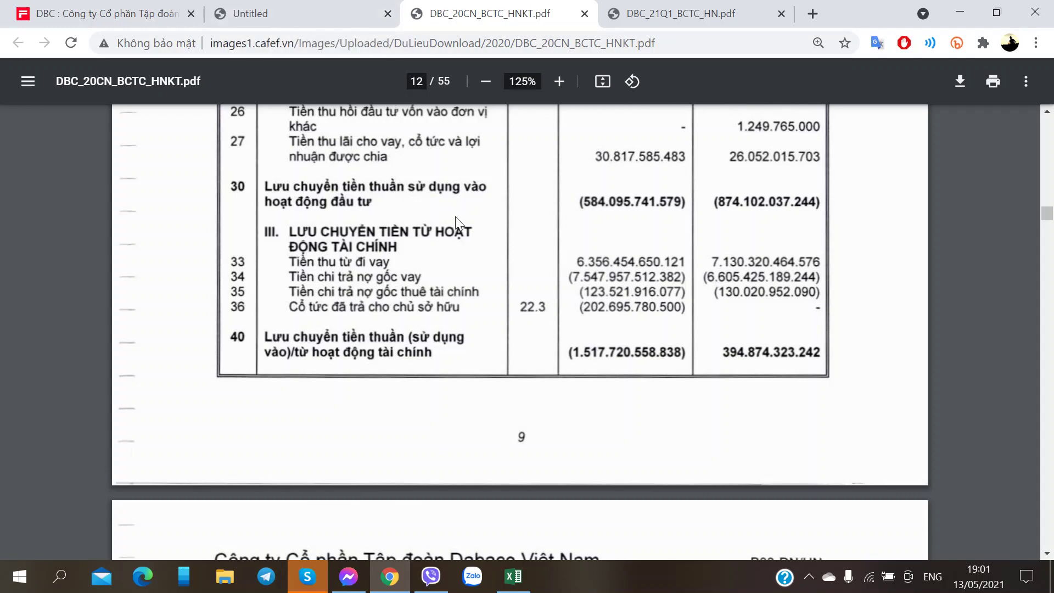
scroll(443, 252, up, 20)
scroll(445, 254, up, 15)
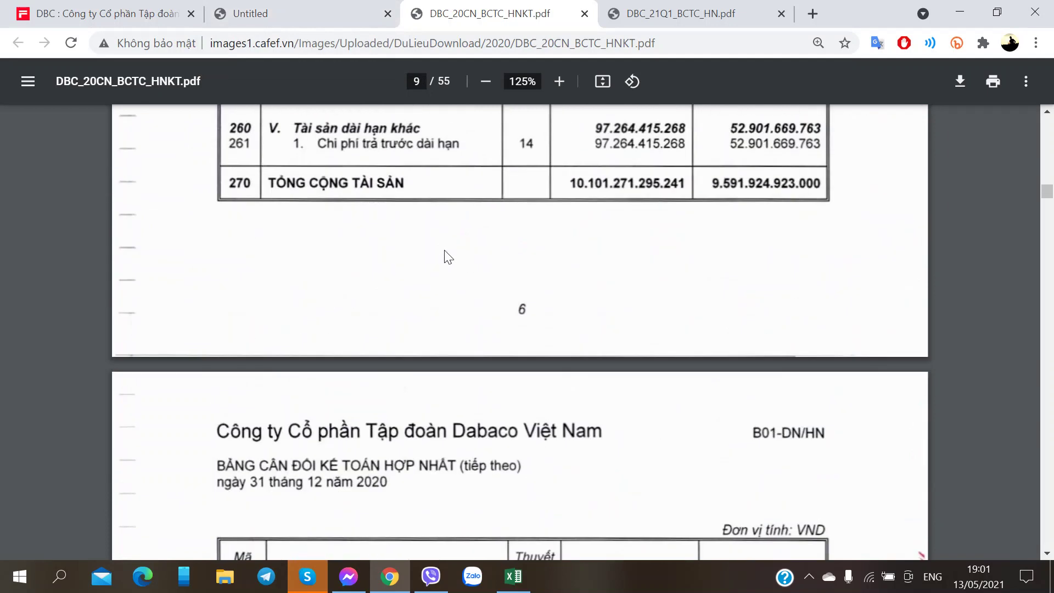
scroll(531, 278, down, 10)
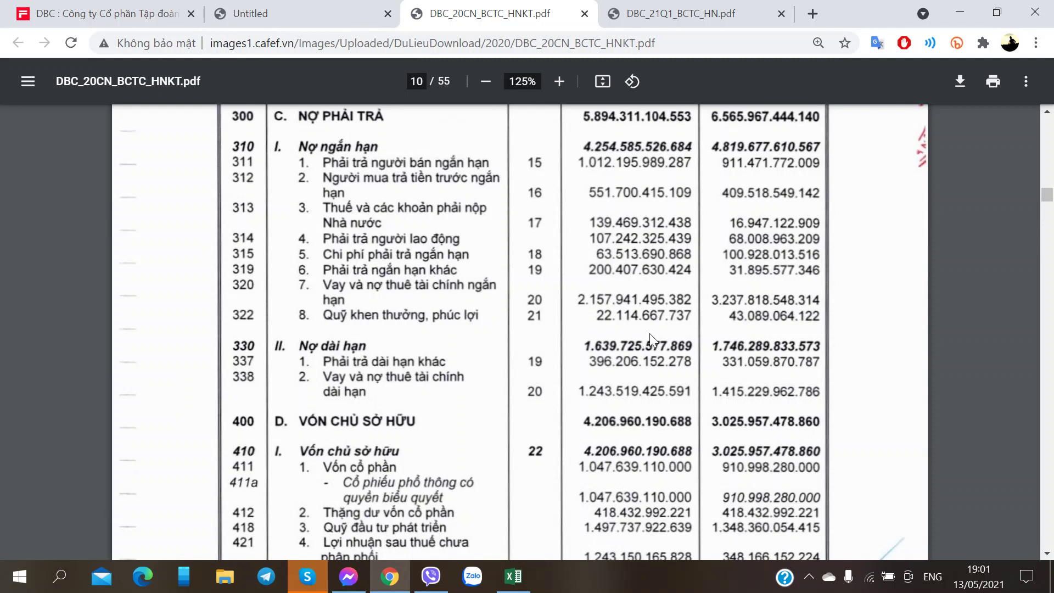
scroll(650, 334, down, 15)
scroll(650, 335, down, 19)
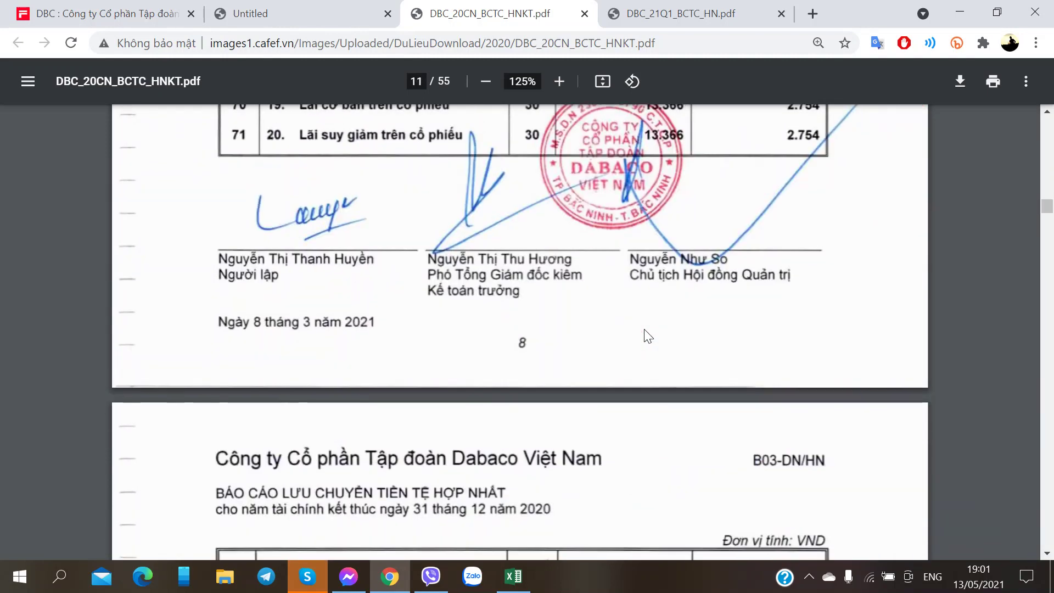
scroll(647, 336, down, 5)
scroll(641, 332, down, 15)
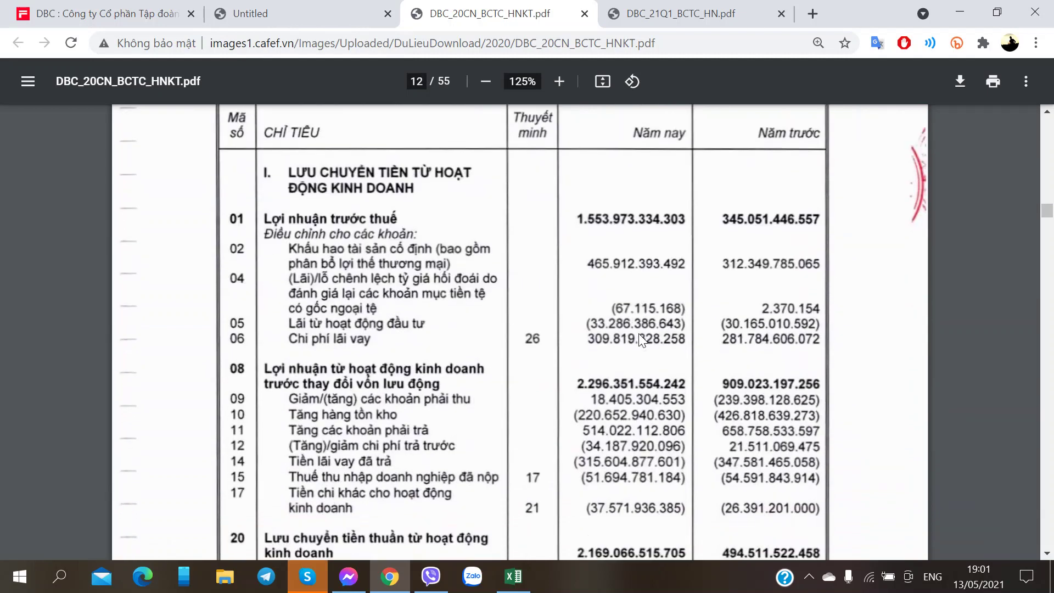
scroll(638, 334, down, 4)
scroll(638, 334, up, 5)
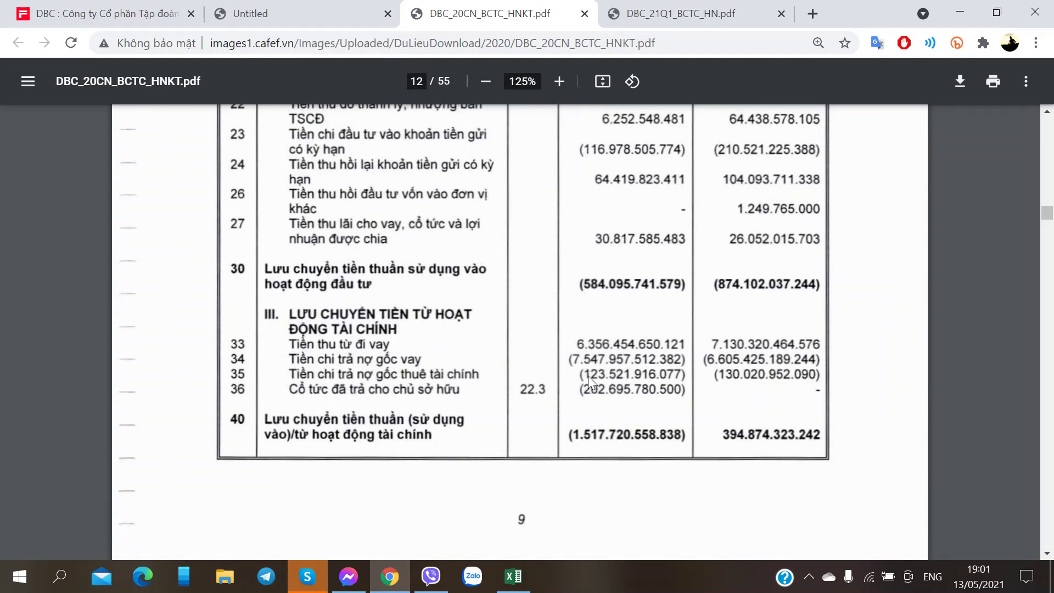
scroll(587, 373, up, 20)
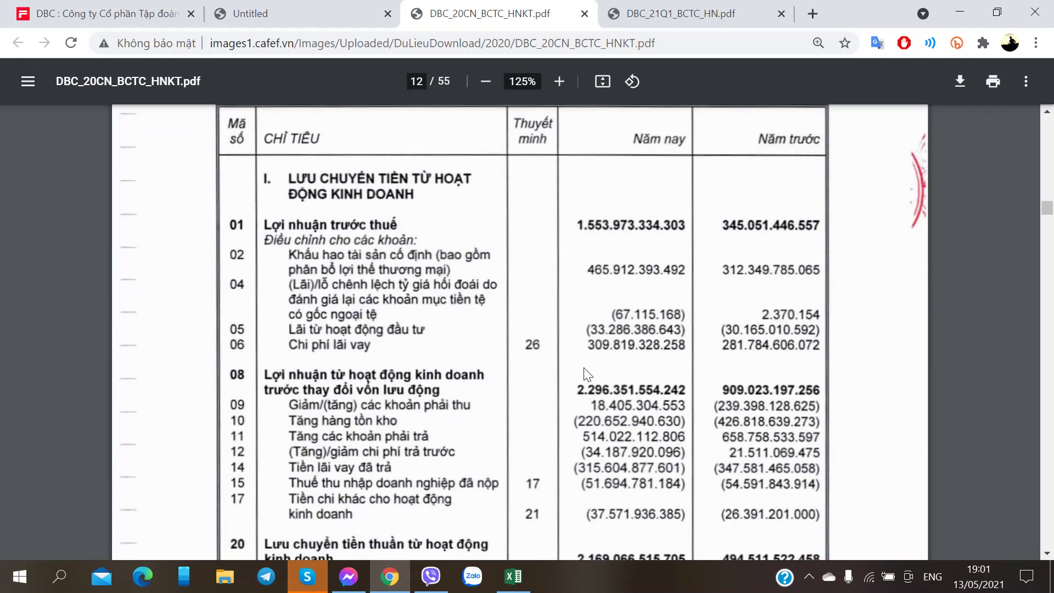
scroll(587, 372, up, 15)
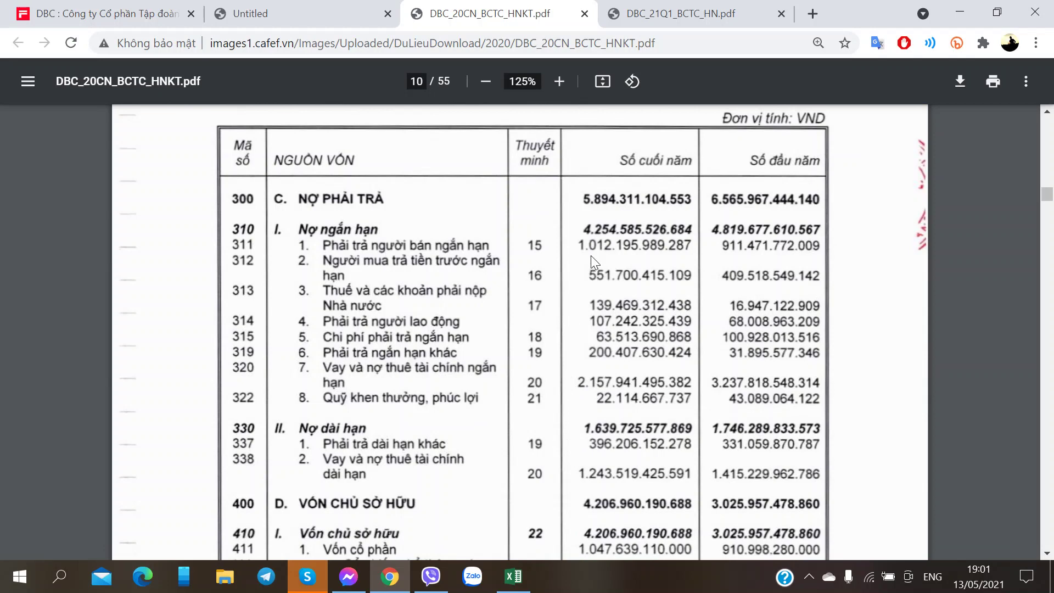
- Review the assets in the 2020 consolidated balance sheet and the income statement figures in the DBC report
scroll(592, 259, up, 15)
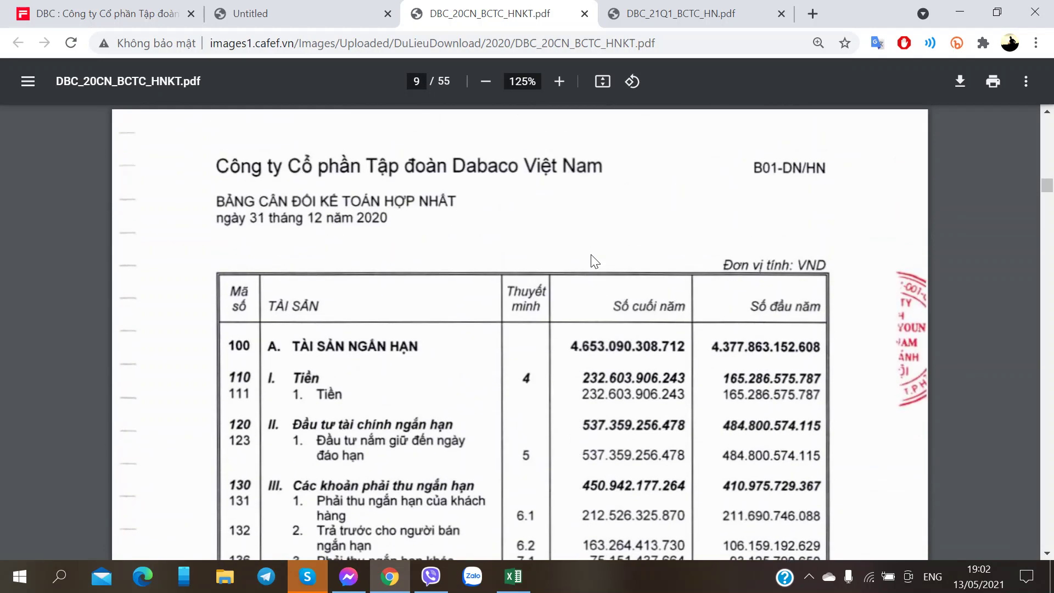
scroll(596, 262, down, 6)
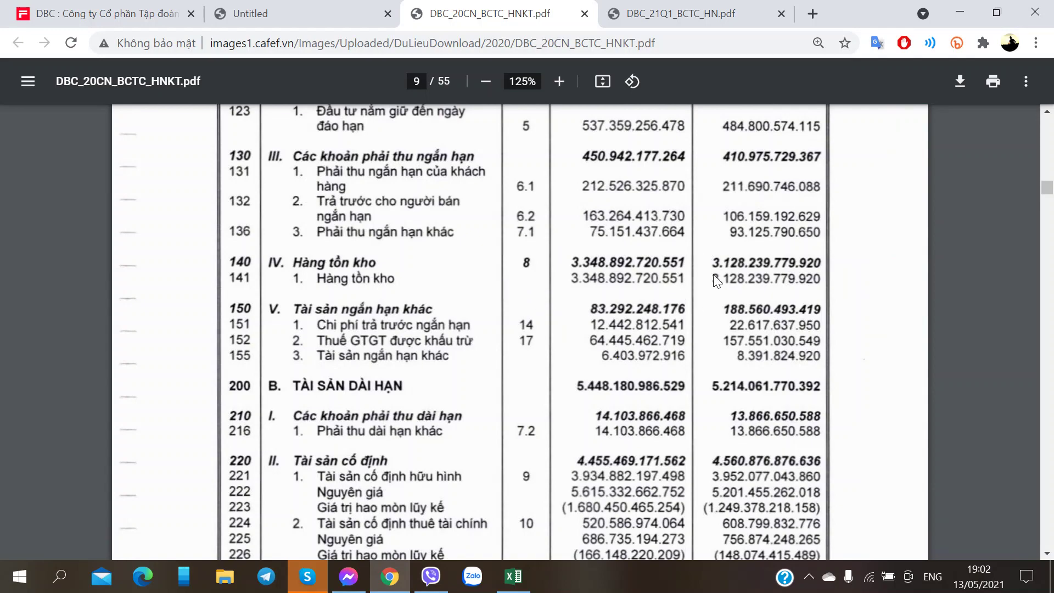
scroll(700, 299, down, 6)
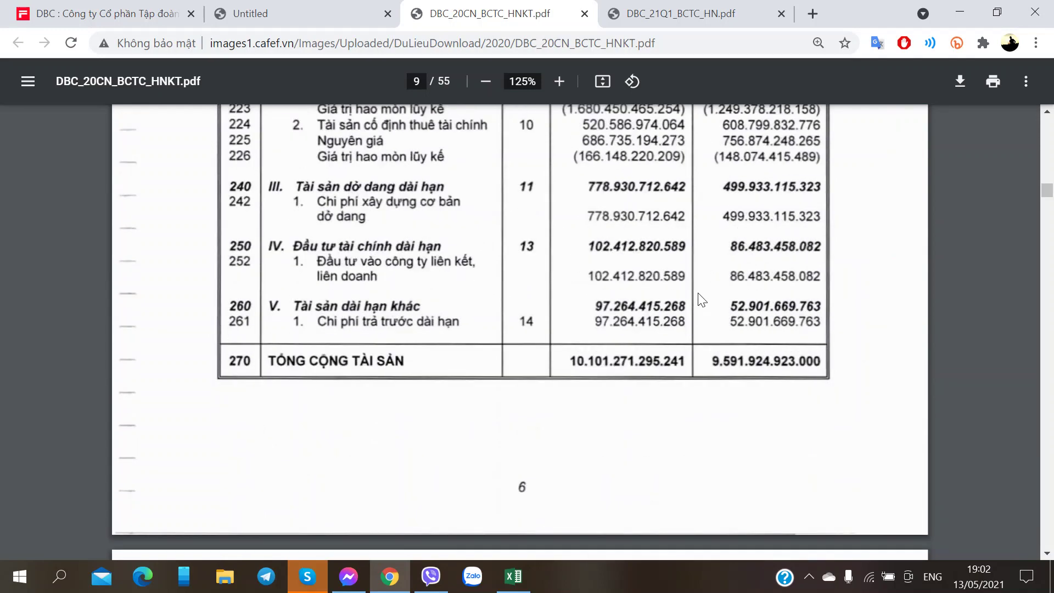
scroll(700, 295, down, 20)
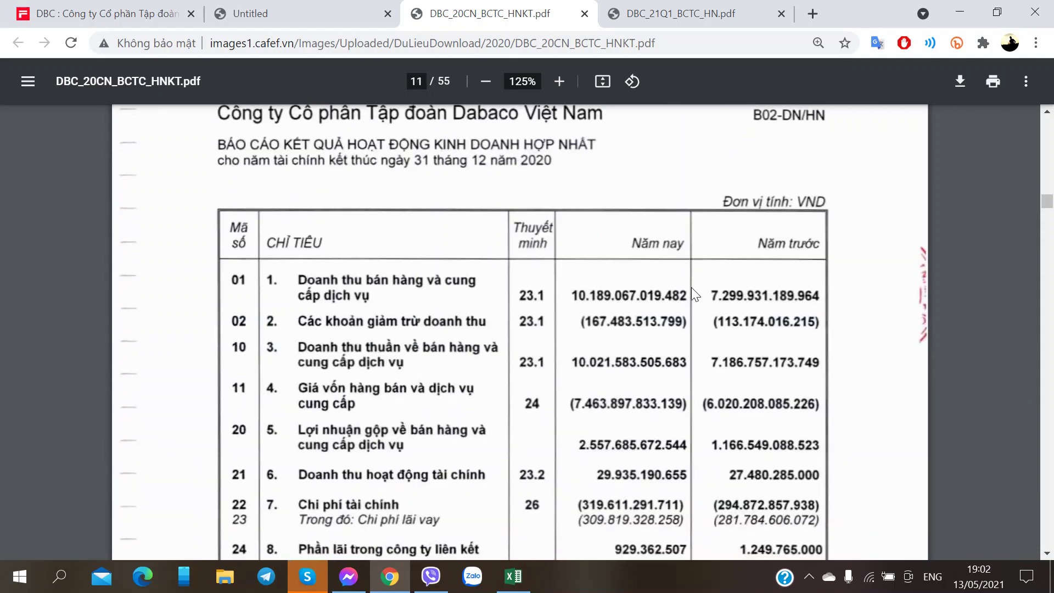
scroll(690, 288, down, 8)
scroll(691, 288, down, 4)
scroll(686, 287, up, 9)
key(alt+Tab)
key(alt+Tab)
scroll(680, 299, up, 5)
scroll(680, 304, down, 4)
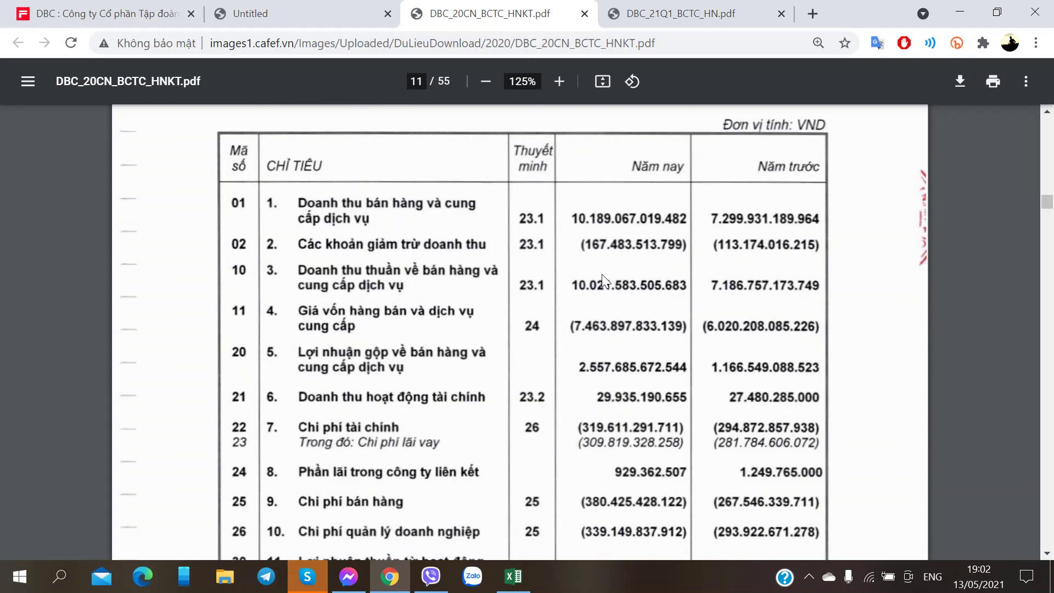
- Examine the profit lines of the 2020 income statement and the investing and financing sections of the cash flow statement
scroll(602, 275, down, 20)
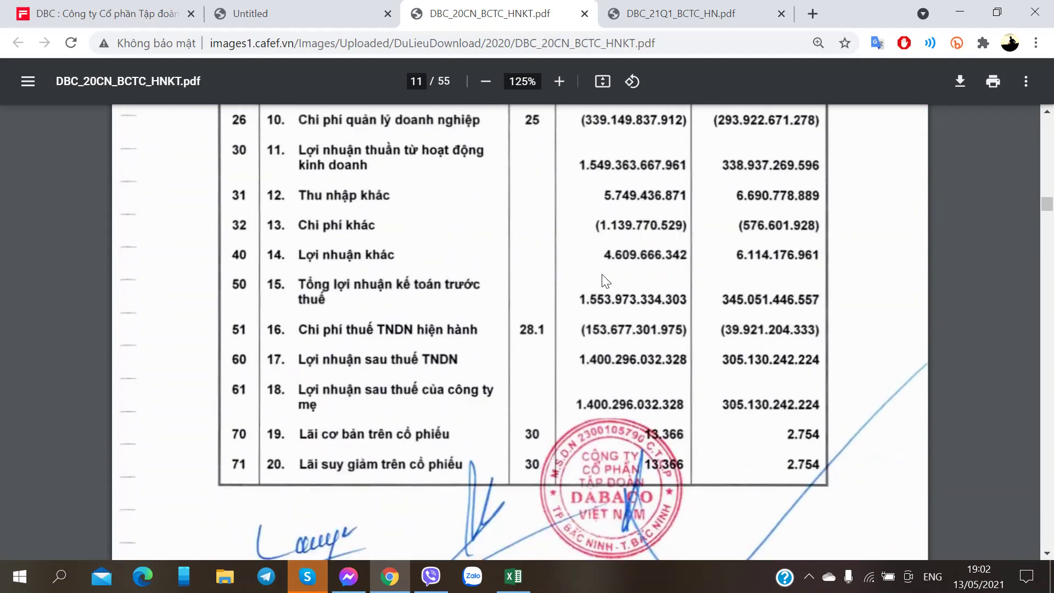
scroll(602, 281, down, 15)
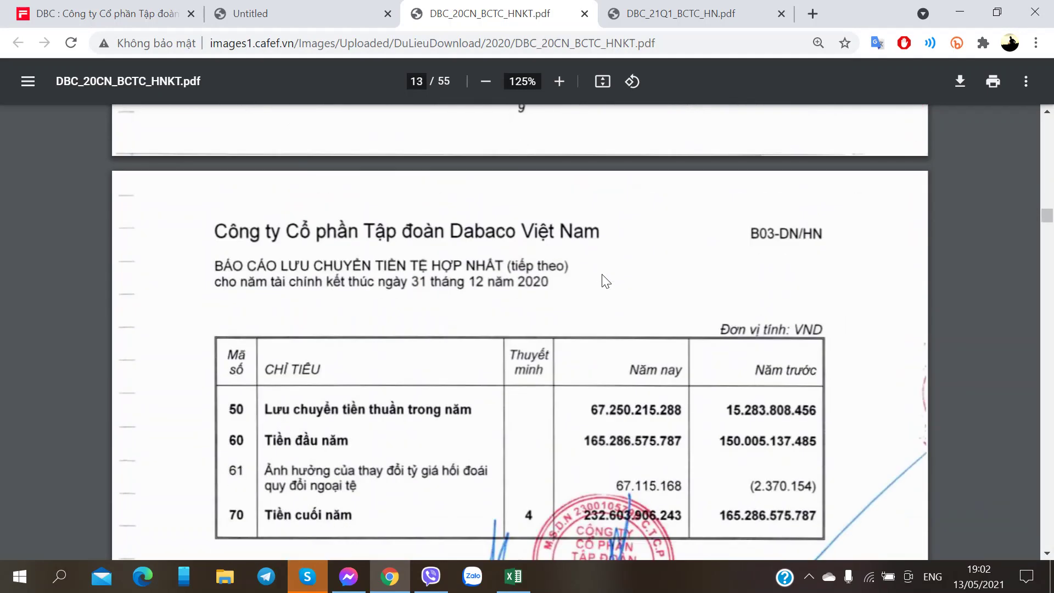
scroll(602, 282, up, 5)
scroll(602, 276, up, 5)
scroll(602, 275, down, 1)
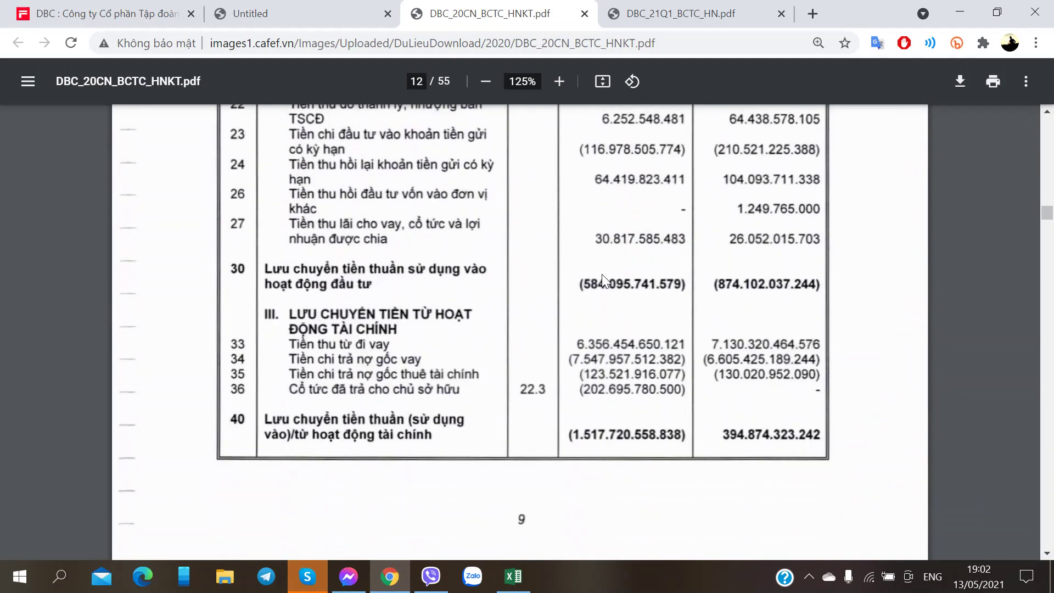
key(alt+Tab)
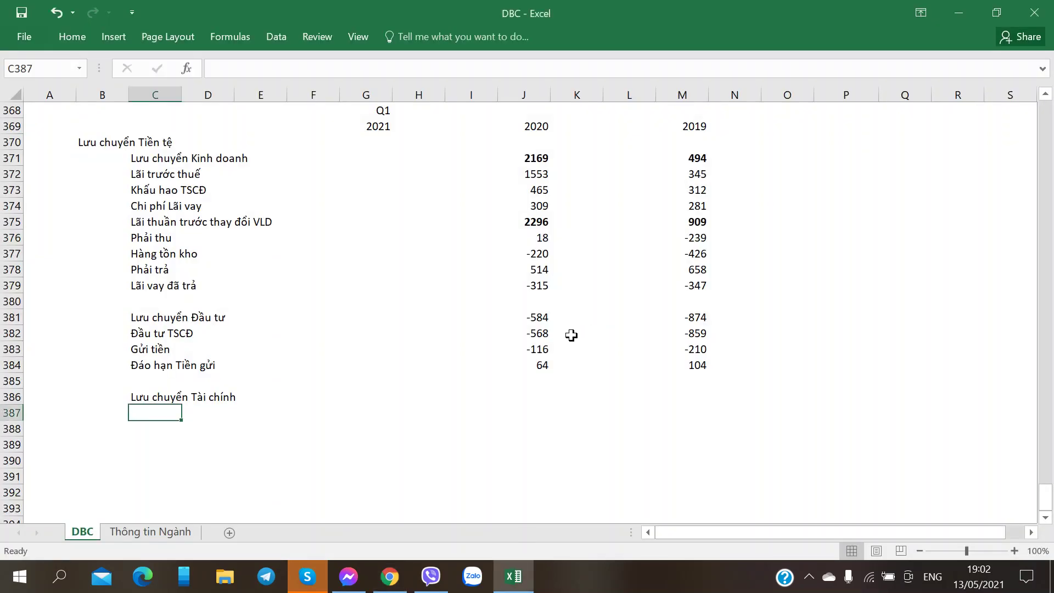
key(alt+Tab)
key(alt+Tab)
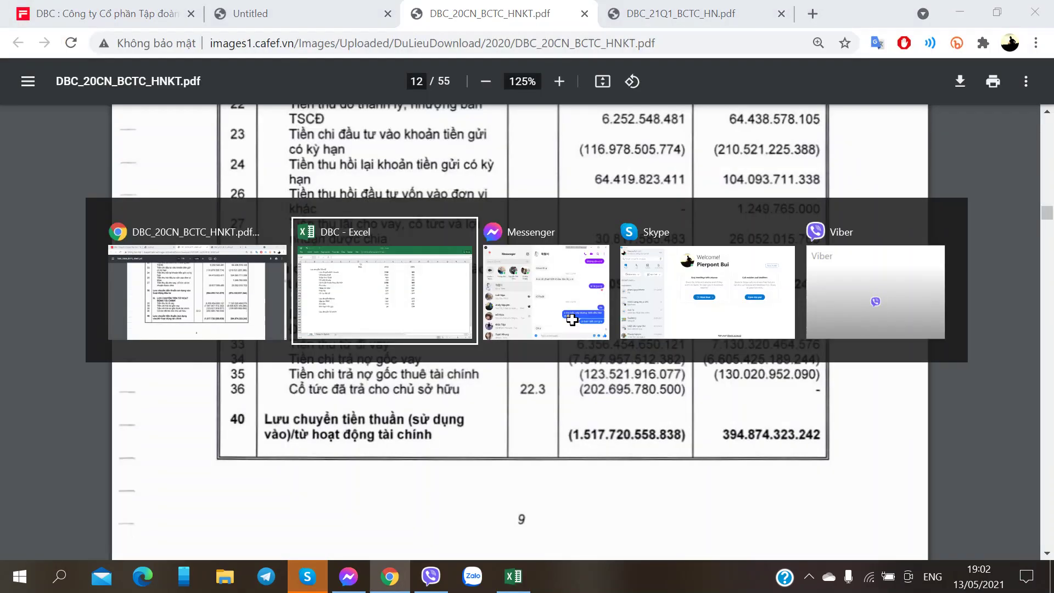
key(alt+Tab)
key(alt+Tab)
key(alt+Tab)
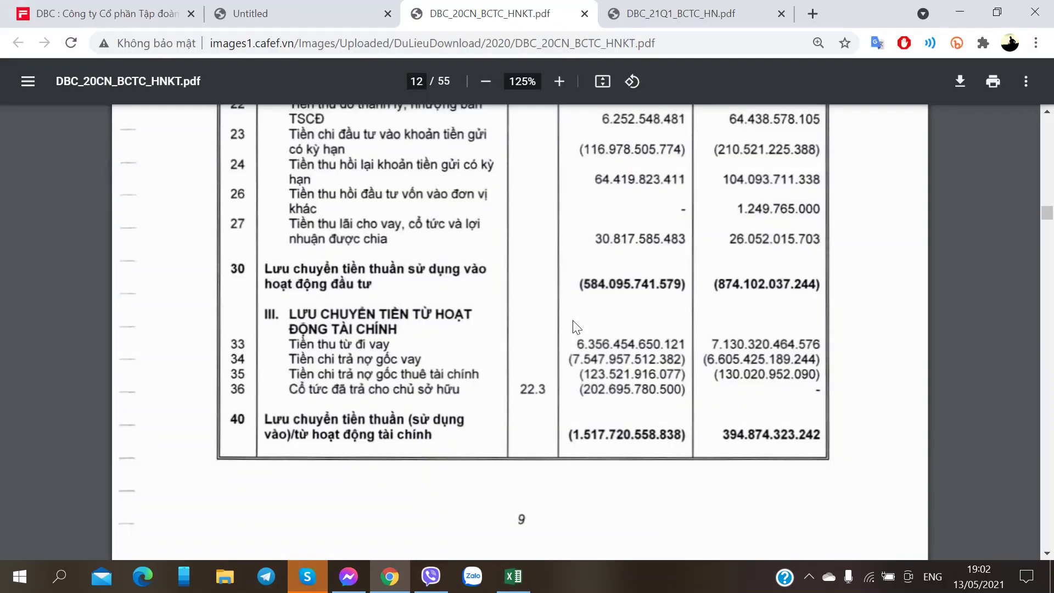
scroll(576, 327, down, 2)
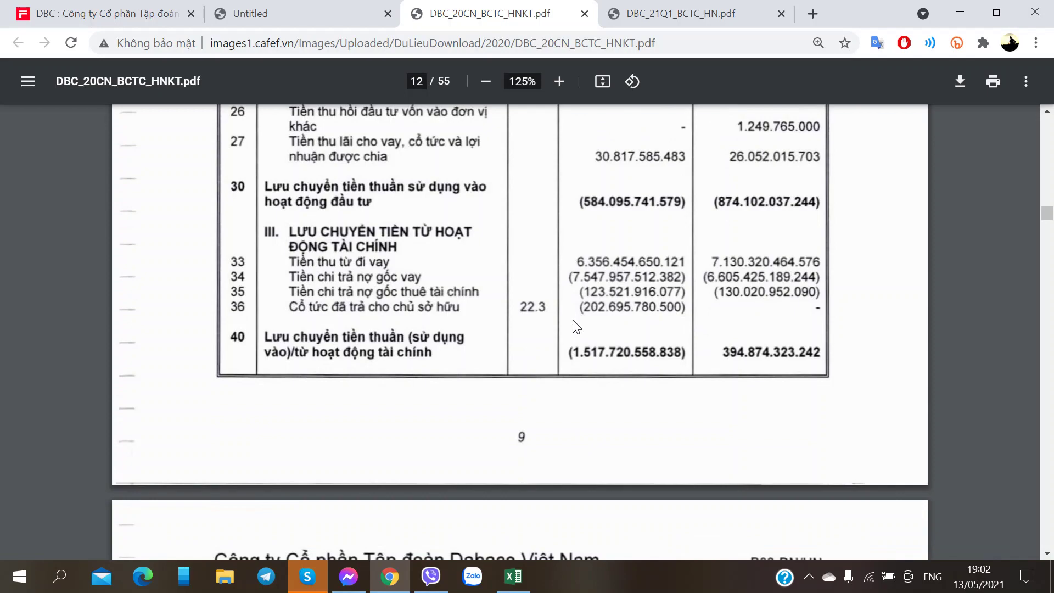
- Compare the 2020 balance sheet's assets, debt and equity with the cash flow statement down to year-end cash
scroll(576, 327, up, 20)
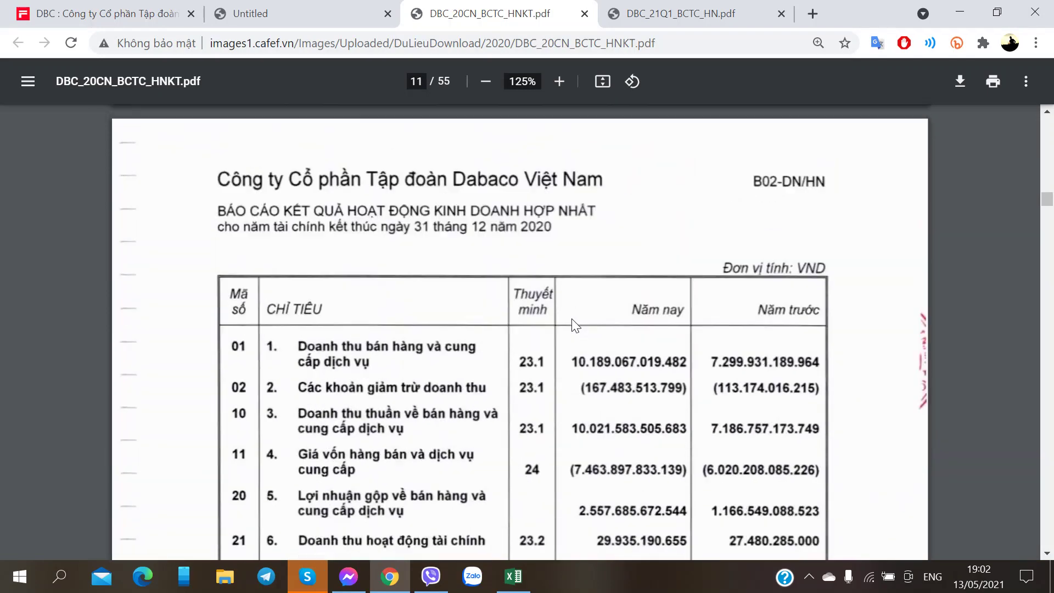
scroll(575, 327, up, 15)
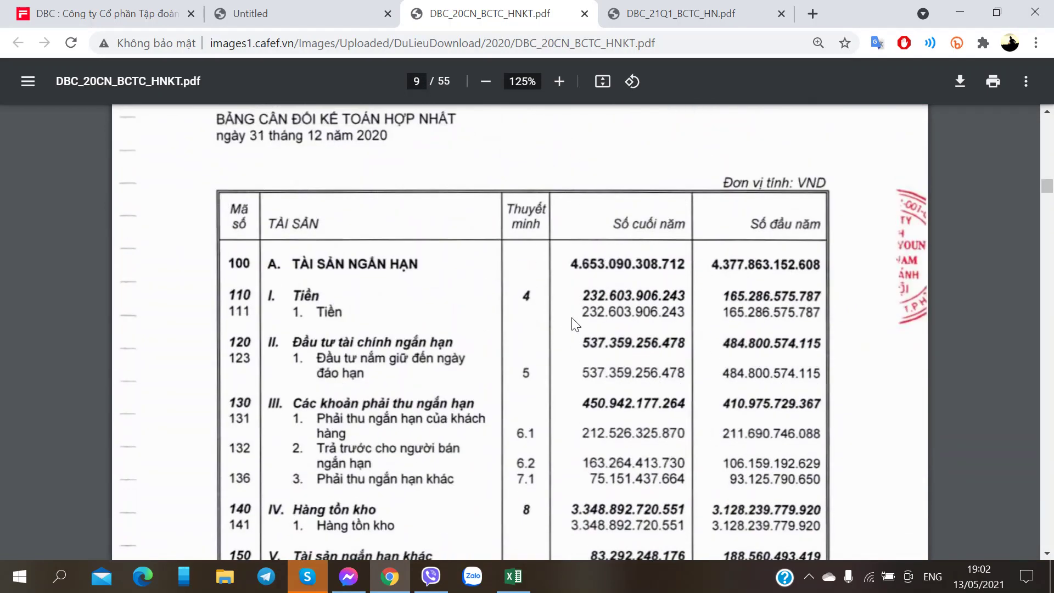
scroll(583, 370, down, 15)
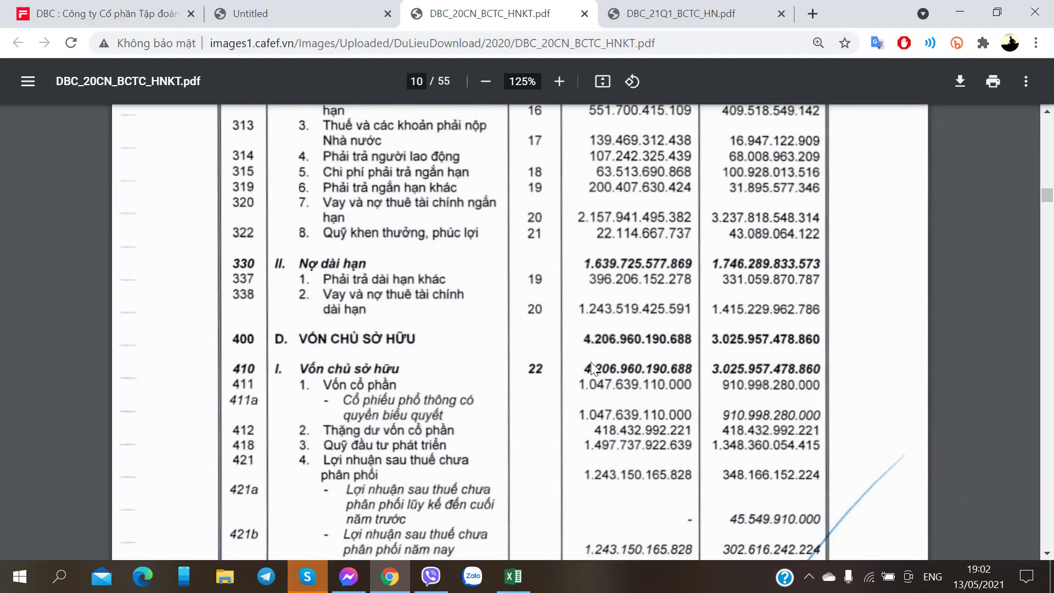
scroll(578, 328, up, 3)
scroll(582, 334, down, 6)
scroll(580, 334, down, 20)
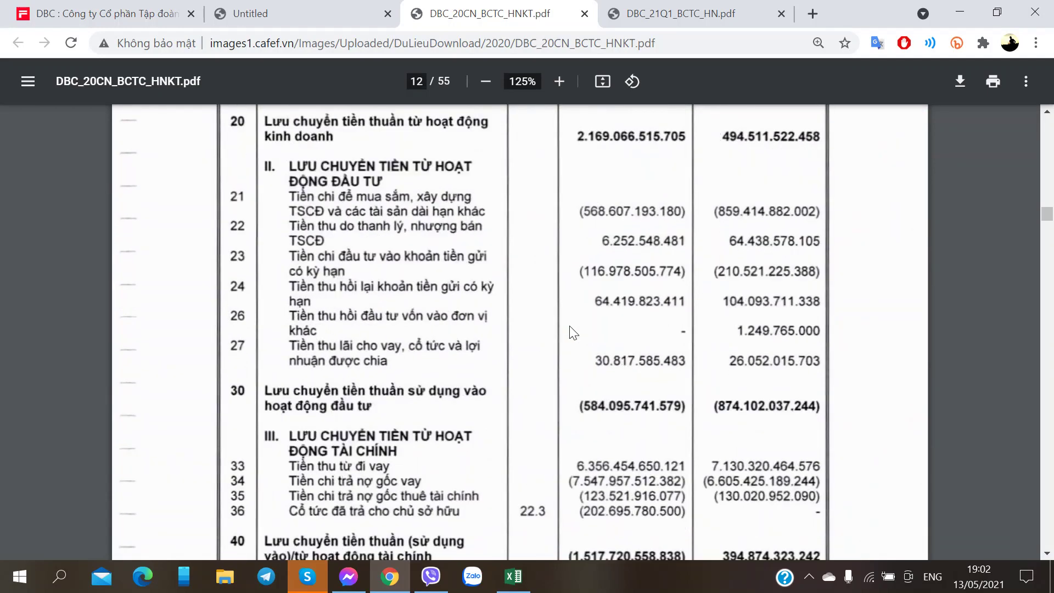
scroll(570, 327, down, 16)
scroll(570, 326, up, 15)
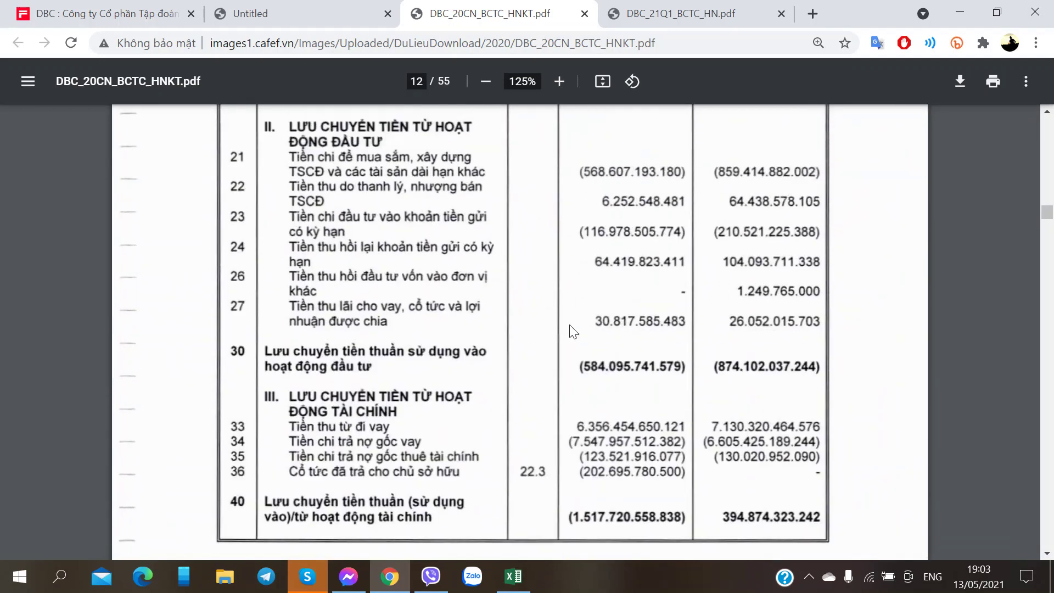
scroll(573, 331, down, 11)
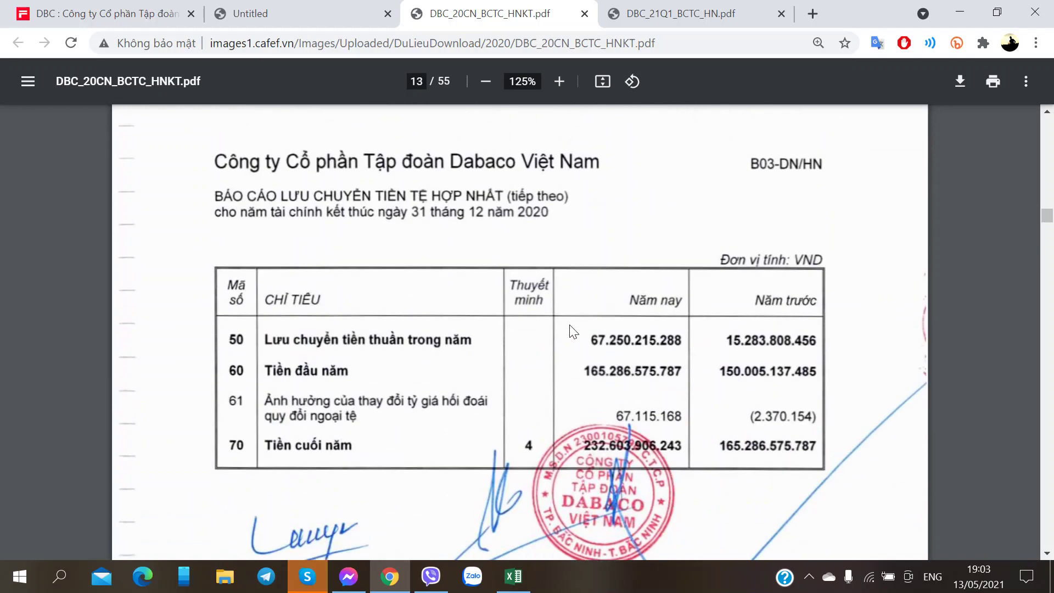
scroll(572, 331, up, 8)
- Add the label "Đi vay" in cell C387 of the workbook, directly under "Lưu chuyển Tài chính"
key(alt+Tab)
key(alt+Tab)
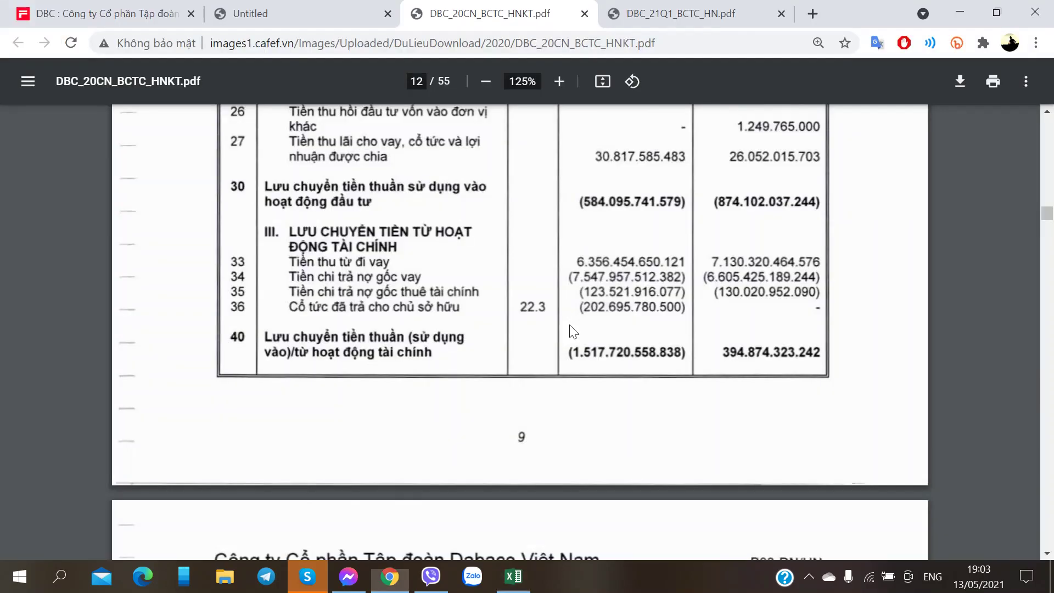
key(alt+Tab)
text(Đi vay)
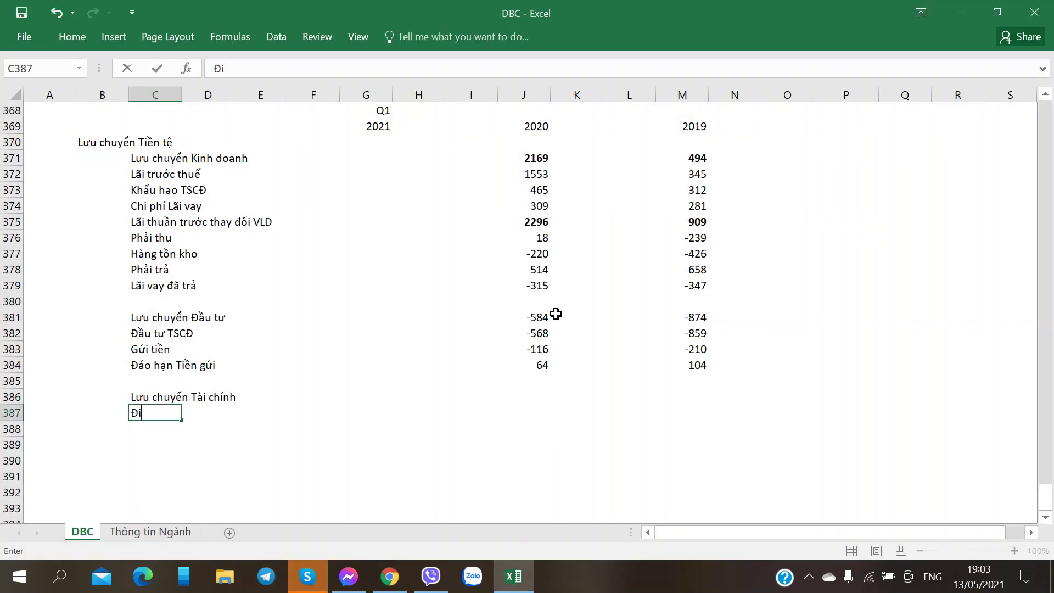
key(Tab)
- Enter the 2020 borrowing proceeds from the report, 6356, in cell J387
key(Right)
key(Right)
key(Right)
key(Right)
key(Right)
key(Right)
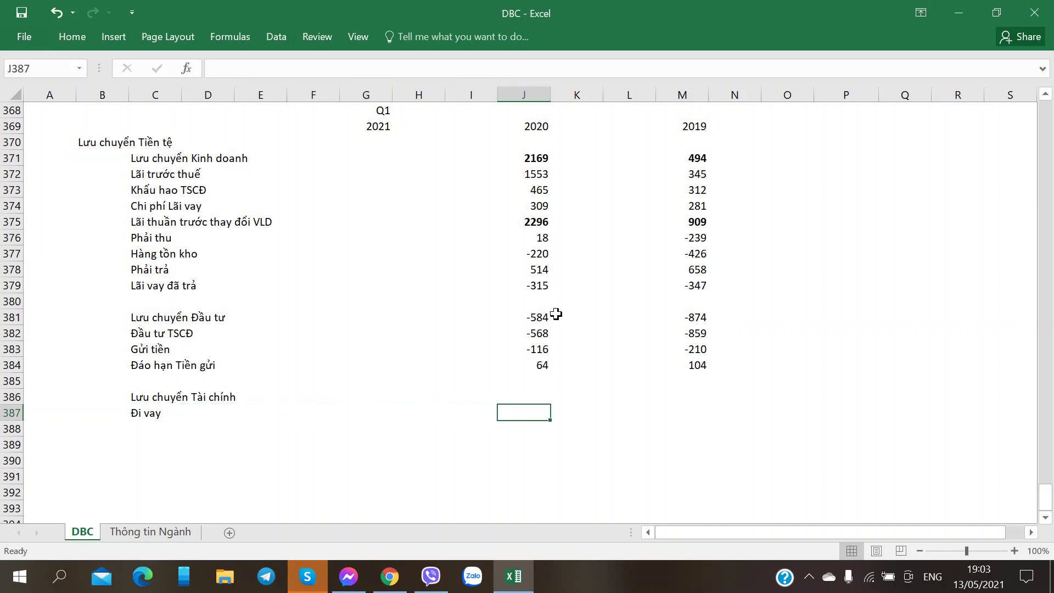
key(alt+Tab)
key(alt+Tab)
text(6)
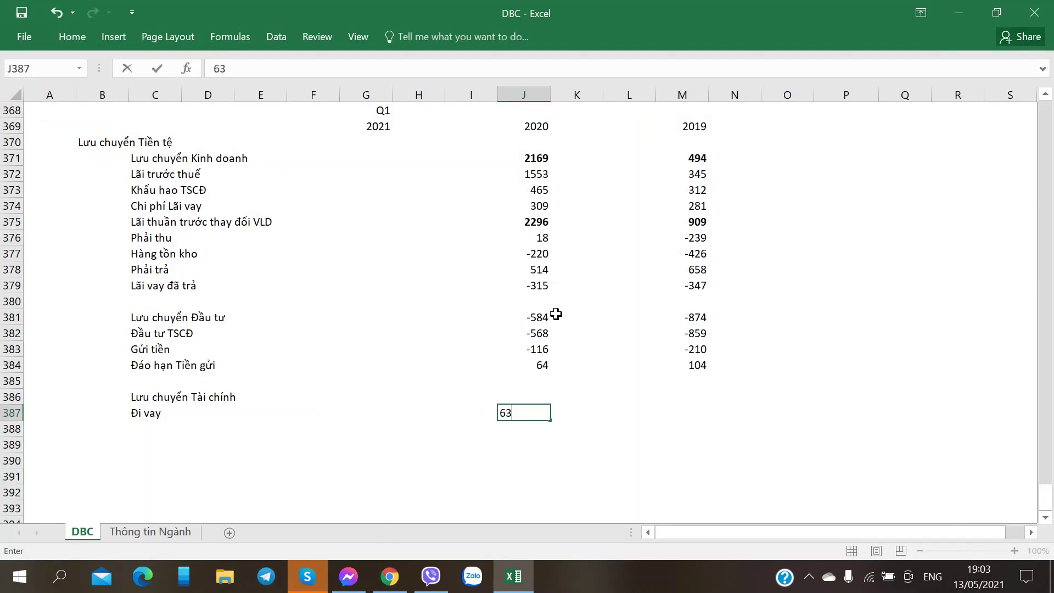
key(alt+Tab)
key(alt+Tab)
text(56)
key(Tab)
- Add the label "Trả Gốc Vay" in cell C388, below "Đi vay"
click(173, 429)
key(alt+Tab)
key(alt+Tab)
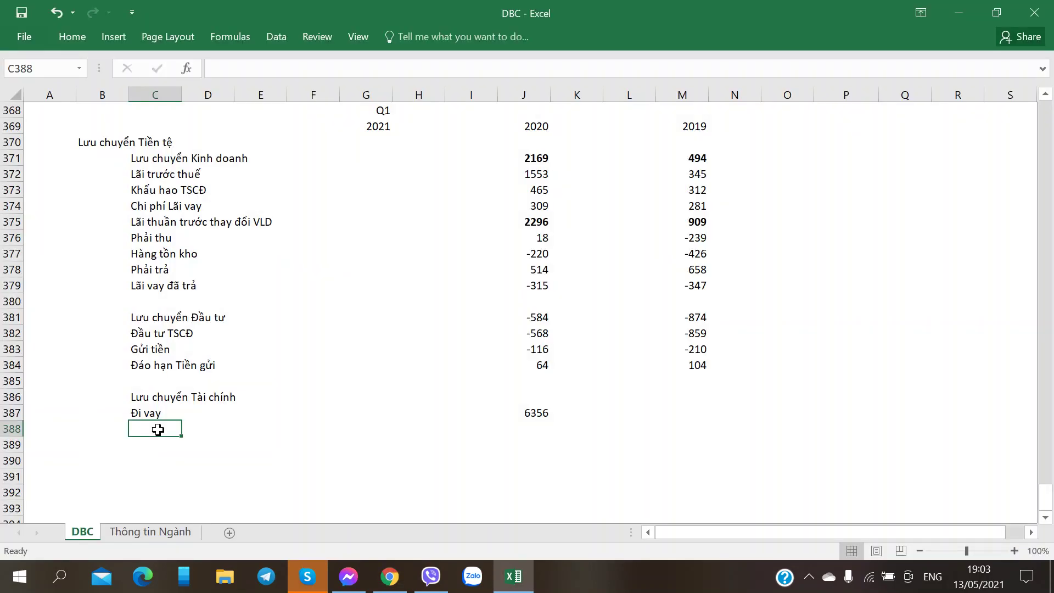
text(Chi)
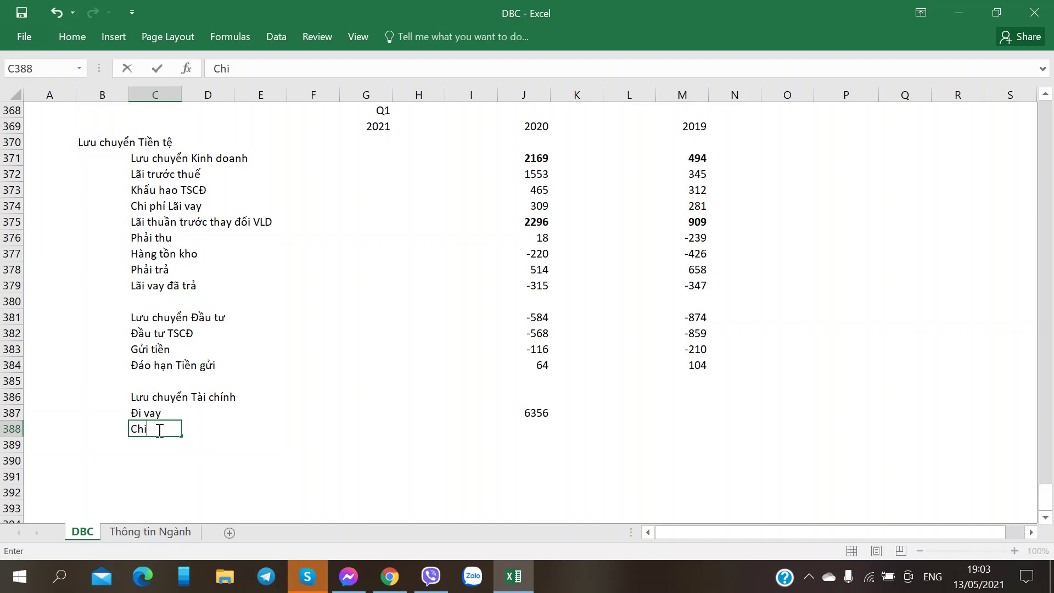
key(BackSpace)
key(BackSpace)
text(Trả Gốc Vay)
key(Tab)
- Enter the 2020 loan principal repayment from the report, -7547, in cell J388
key(Right)
key(Right)
key(Right)
key(Right)
key(Right)
key(Right)
key(Right)
key(Left)
key(alt+Tab)
key(alt+Tab)
text(-74)
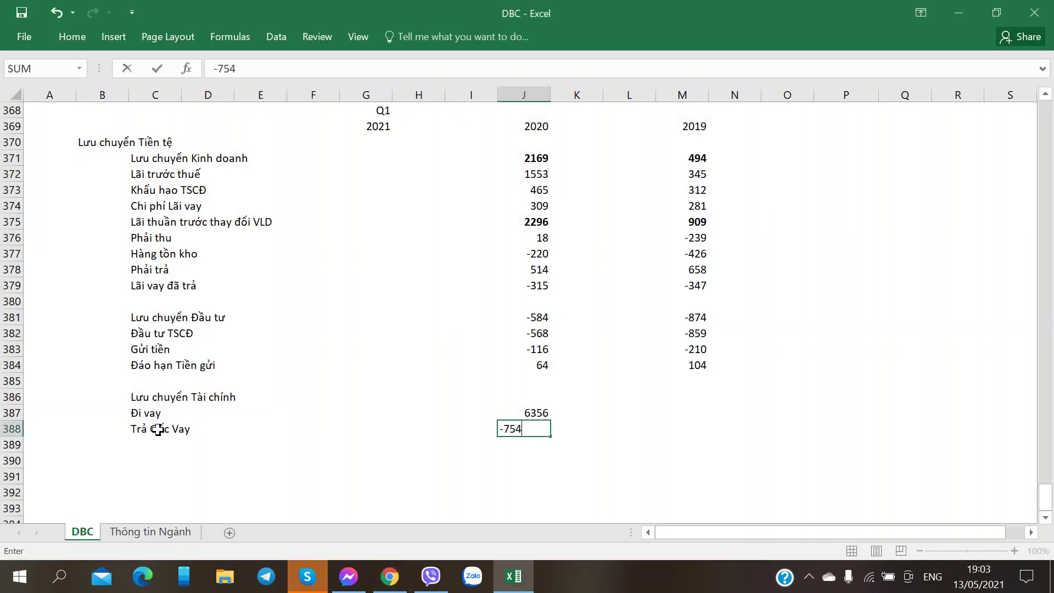
text(7)
- Fill in the 2019 column with 7130 for "Đi vay" in M387 and -6605 for "Trả Gốc Vay" in M388
key(Right)
key(Right)
key(Right)
key(Up)
key(alt+Tab)
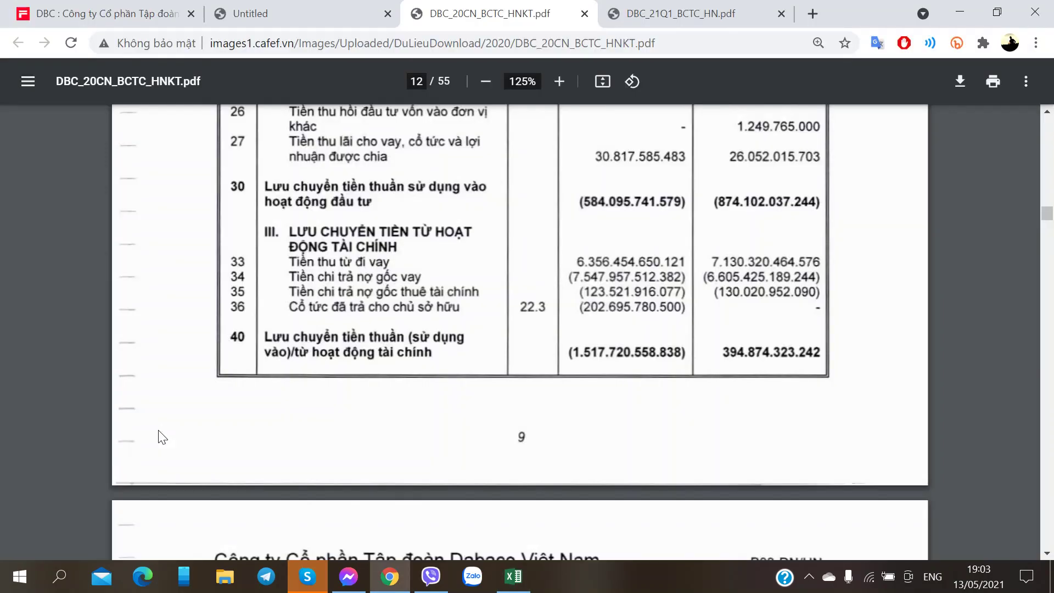
key(alt+Tab)
text(7130)
key(Return)
key(alt+Tab)
key(alt+Tab)
text(-6605)
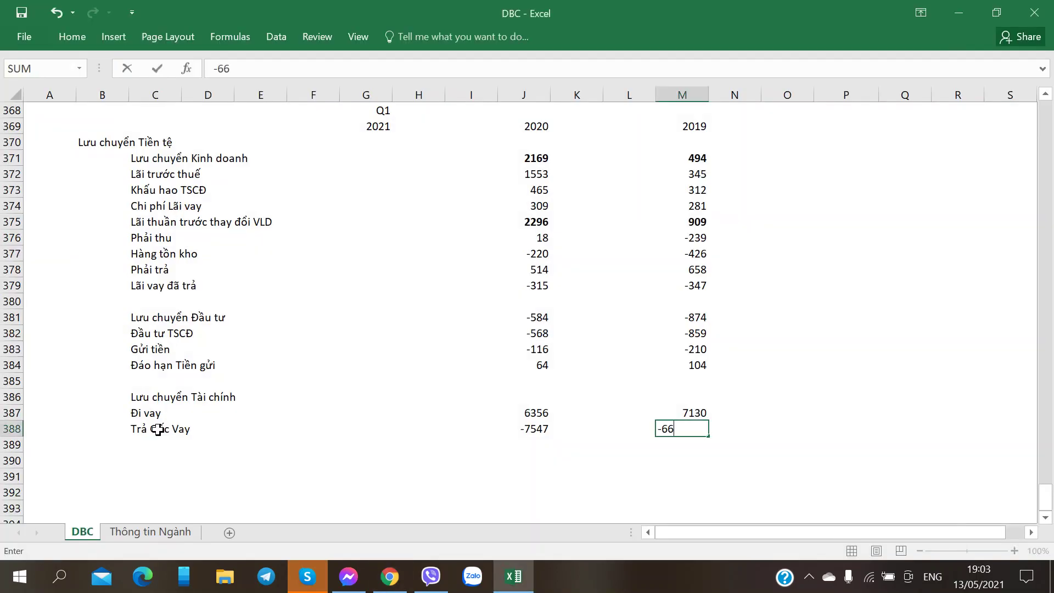
key(Right)
- Add the label "Trả Gốc vay Thuê Tài chính" in cell C389, following the report's next financing item
key(alt+Tab)
scroll(165, 427, down, 1)
scroll(168, 427, up, 2)
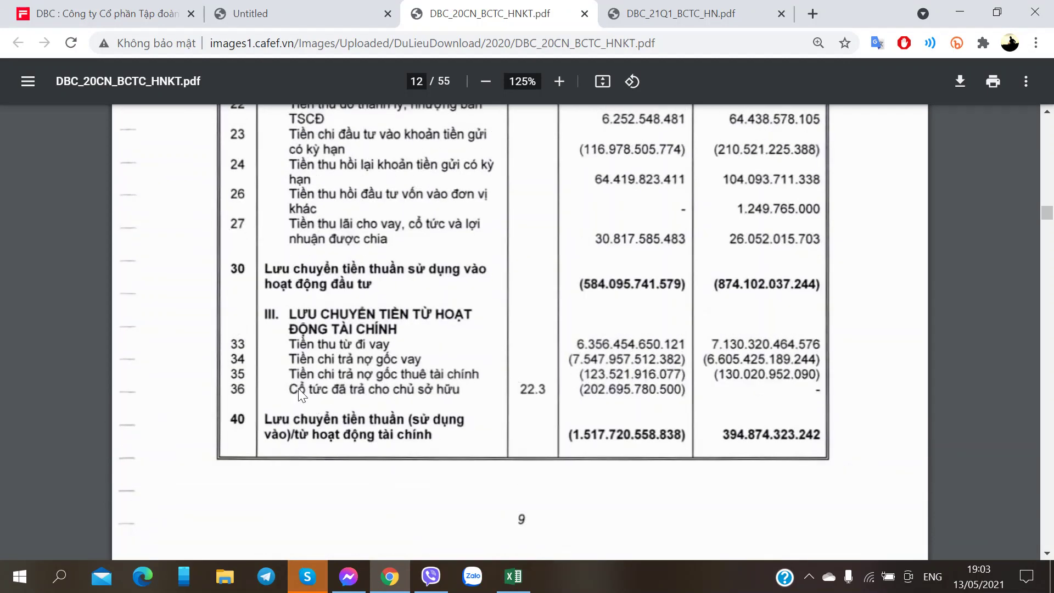
key(alt+Tab)
key(Left)
key(Left)
key(Left)
key(Left)
key(alt+Tab)
key(alt+Tab)
click(160, 452)
text(Trả Goốc vay Thuê Tài chính)
key(Tab)
- Enter the 2020 finance lease principal repayment, -123, in cell J389
key(Tab)
key(Tab)
key(Tab)
key(Tab)
key(Tab)
key(Tab)
key(alt+Tab)
key(alt+Tab)
text(-123)
key(Tab)
- Enter the 2019 finance lease principal repayment, -130, in cell M389
key(Tab)
key(Tab)
key(alt+Tab)
key(alt+Tab)
text(-130)
key(Tab)
- Add the label "Cổ tức Tiền mặt" in cell C390, below the finance lease repayment row
key(alt+Tab)
key(alt+Tab)
click(146, 464)
key(alt+Tab)
key(alt+Tab)
text(Cổ tức)
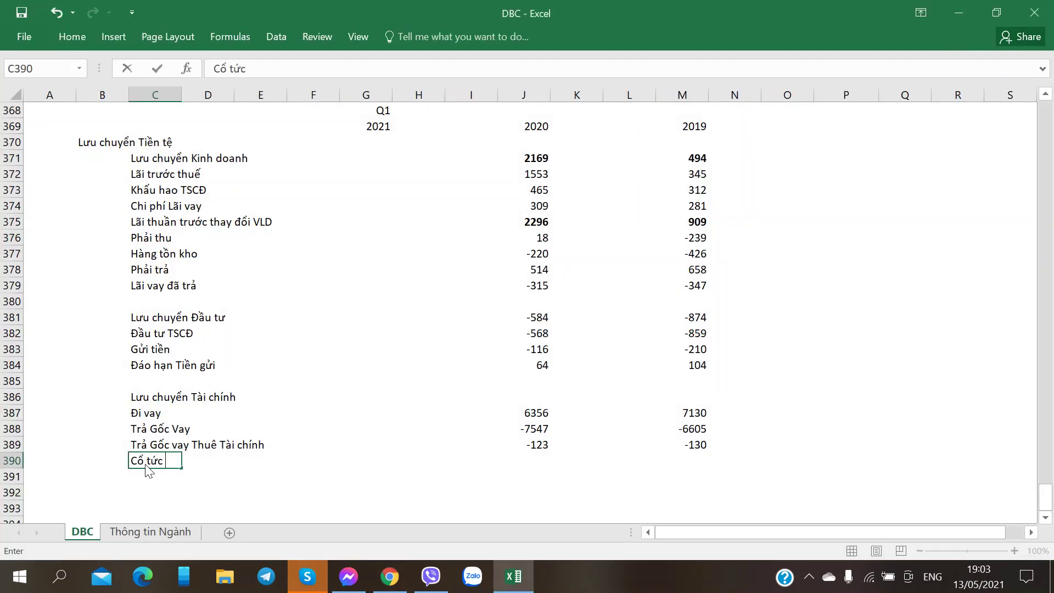
key(alt+Tab)
key(alt+Tab)
key(alt+Tab)
key(alt+Tab)
text(Tiền mặt)
key(Tab)
- Enter the 2020 dividend paid to owners, -202, in cell J390
key(Tab)
key(Tab)
key(Tab)
key(Tab)
key(Tab)
key(Tab)
key(alt+Tab)
key(alt+Tab)
text(-202)
- Look up DBC's history of dividend payments and bonus shares on its CafeF company page
key(alt+Tab)
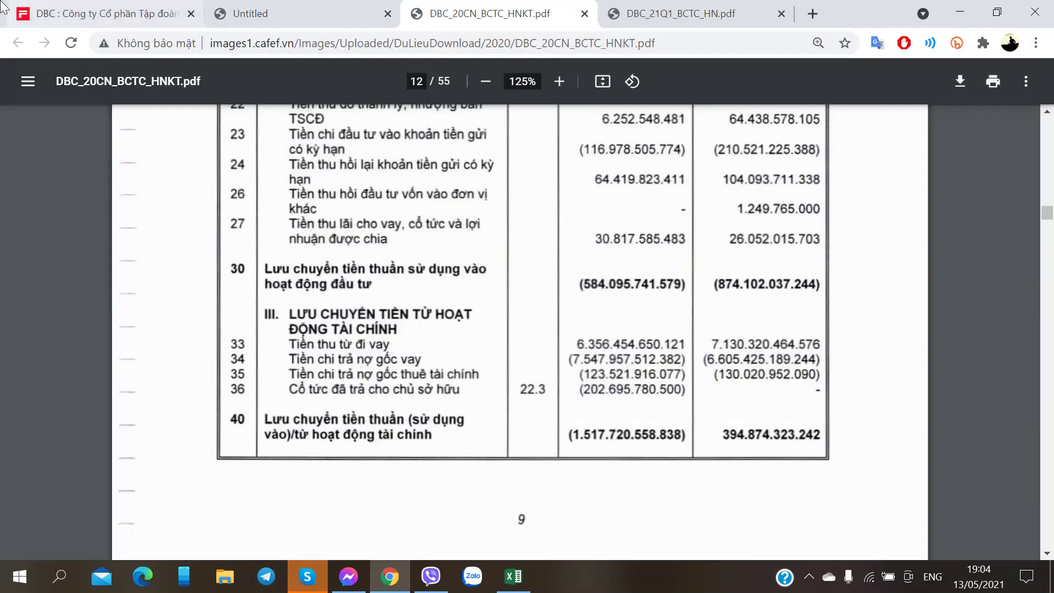
click(99, 13)
scroll(521, 247, up, 10)
scroll(522, 246, up, 1)
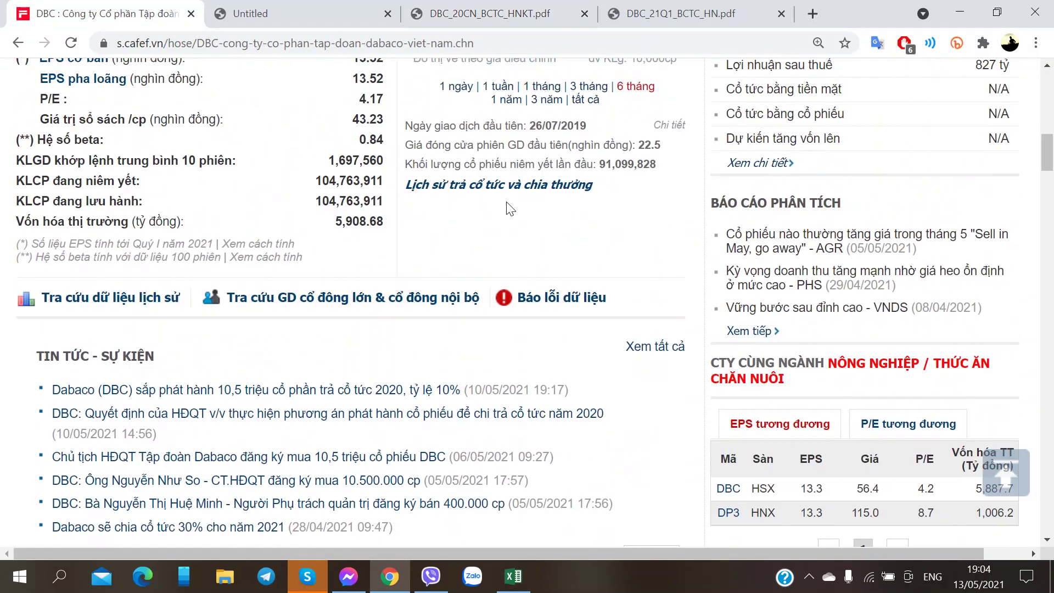
mouse_move(501, 183)
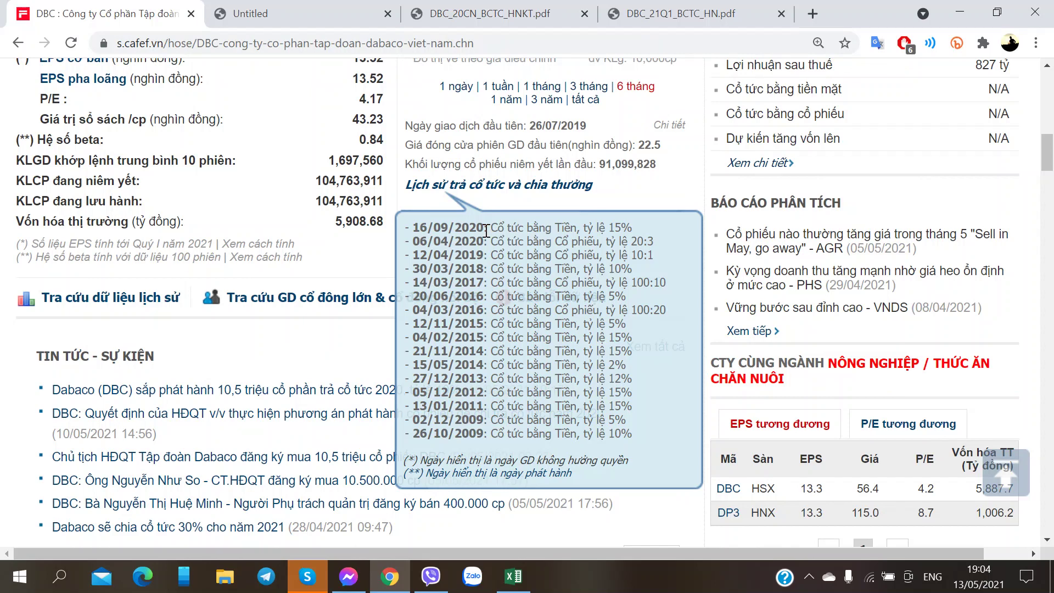
- Return to the 2020 report and check the net cash flow and the opening and closing cash lines
click(652, 7)
click(549, 5)
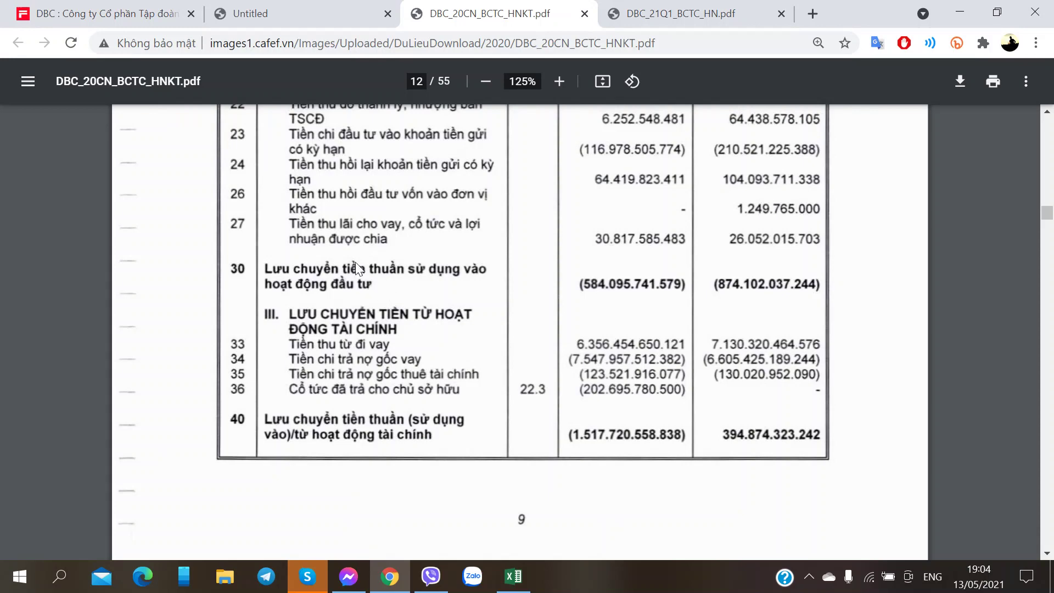
click(637, 13)
click(508, 8)
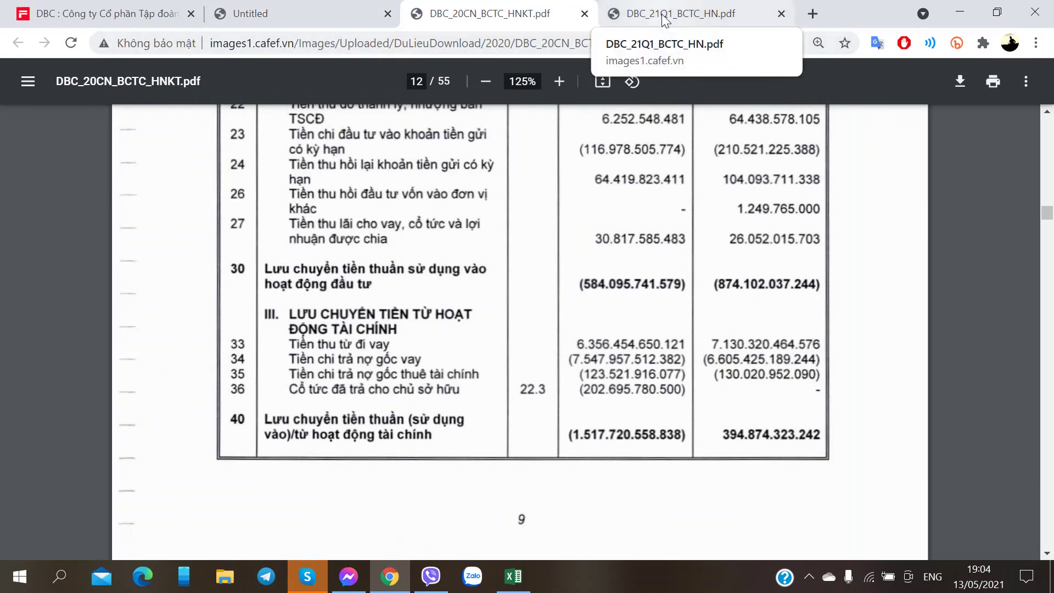
scroll(432, 360, down, 8)
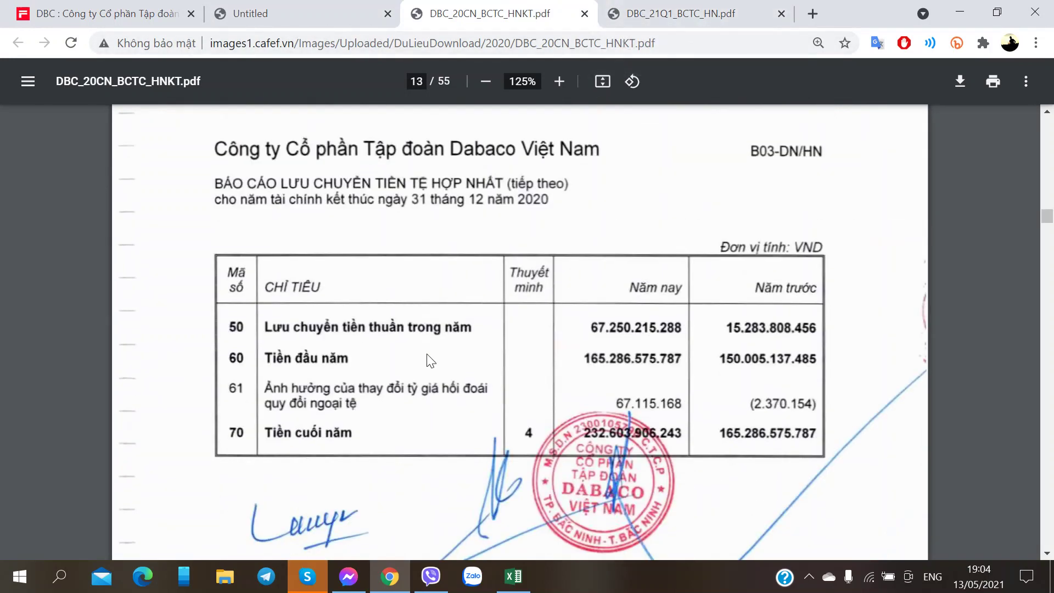
- Review the 2020 and 2019 operating, investing and financing cash flows in the 2020 report's consolidated cash flow statement
scroll(431, 361, up, 4)
scroll(431, 360, down, 4)
key(alt+Tab)
click(534, 413)
key(alt+Tab)
scroll(581, 416, up, 4)
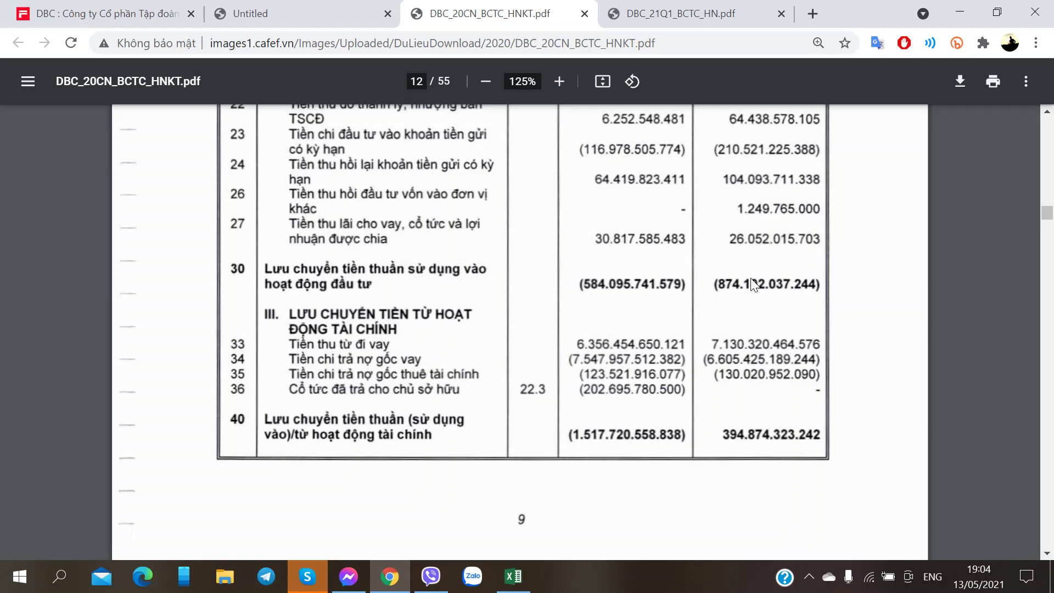
scroll(645, 288, up, 6)
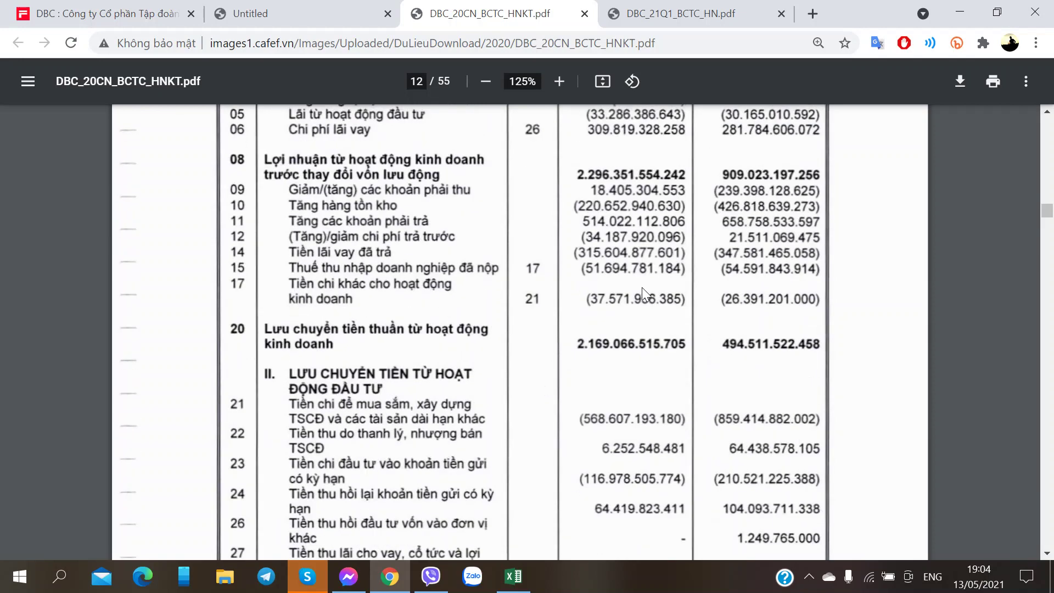
scroll(638, 287, down, 1)
scroll(632, 290, up, 2)
scroll(628, 292, down, 2)
scroll(592, 313, down, 6)
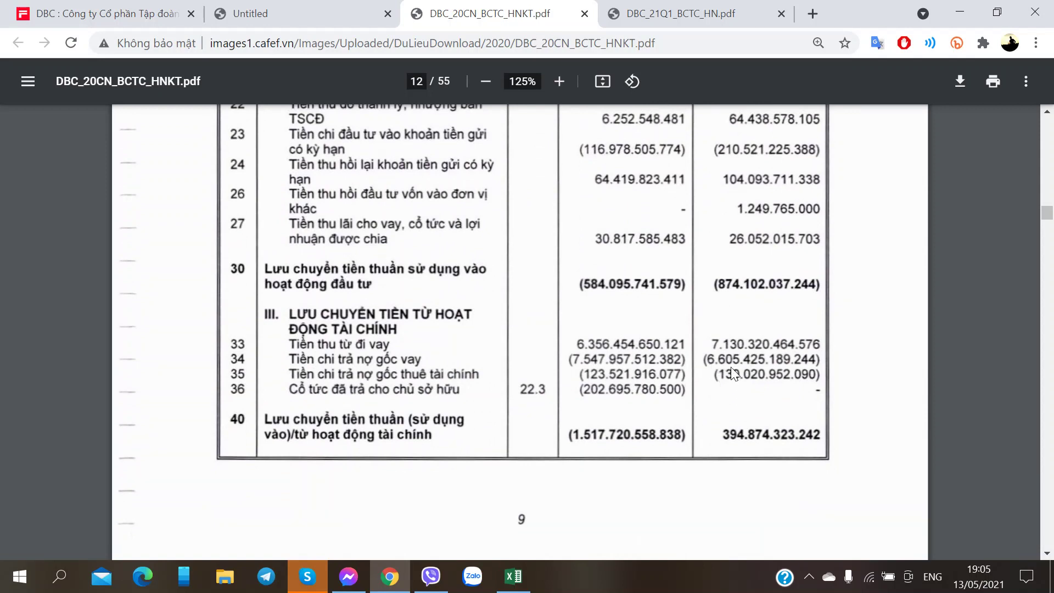
scroll(733, 350, up, 6)
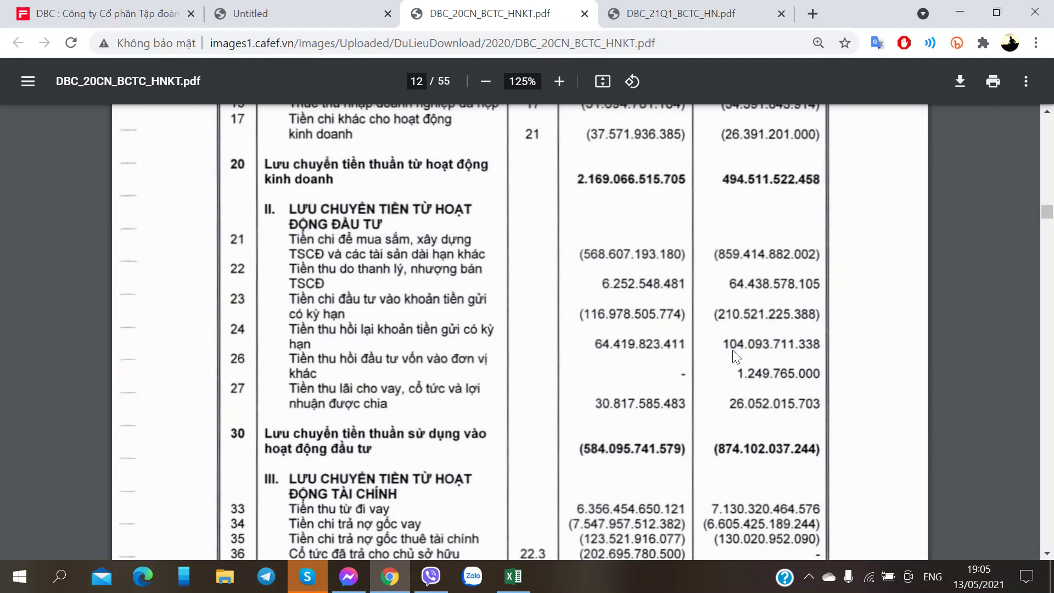
scroll(740, 333, down, 2)
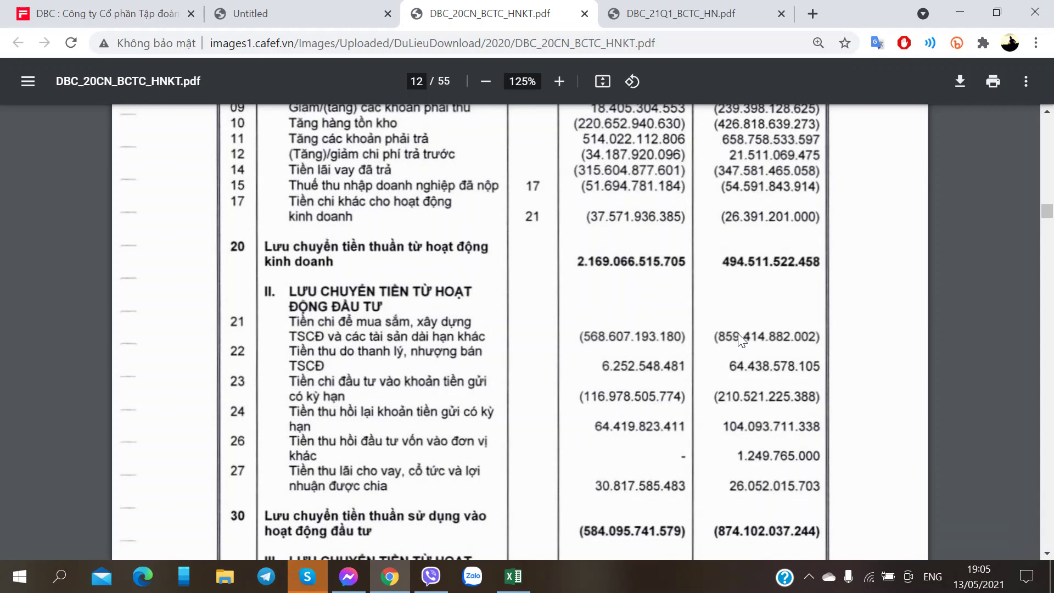
scroll(738, 334, down, 6)
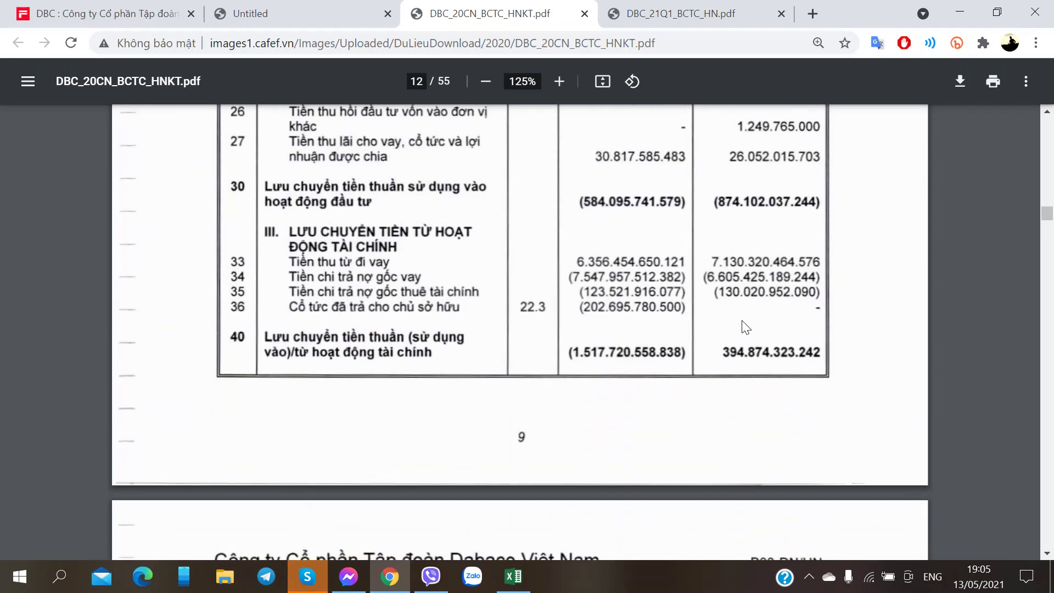
scroll(746, 327, up, 3)
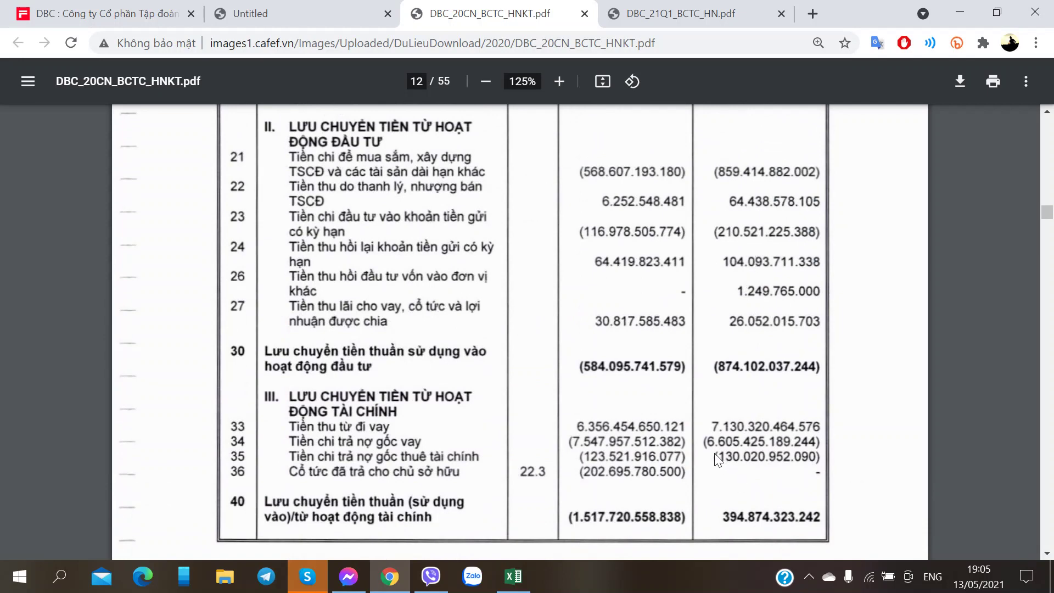
scroll(708, 429, up, 5)
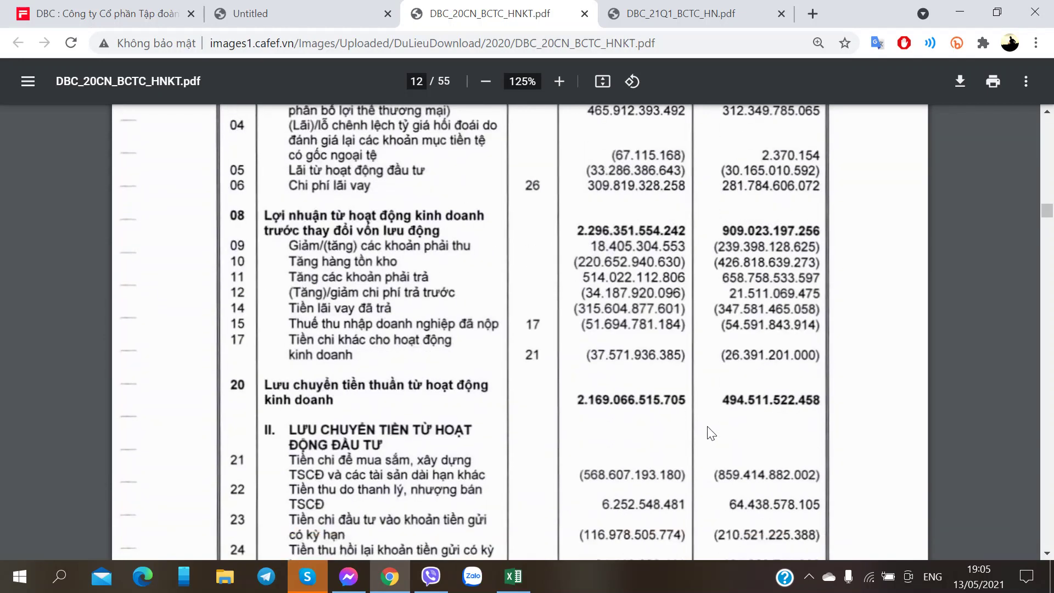
scroll(712, 433, down, 4)
scroll(721, 375, up, 1)
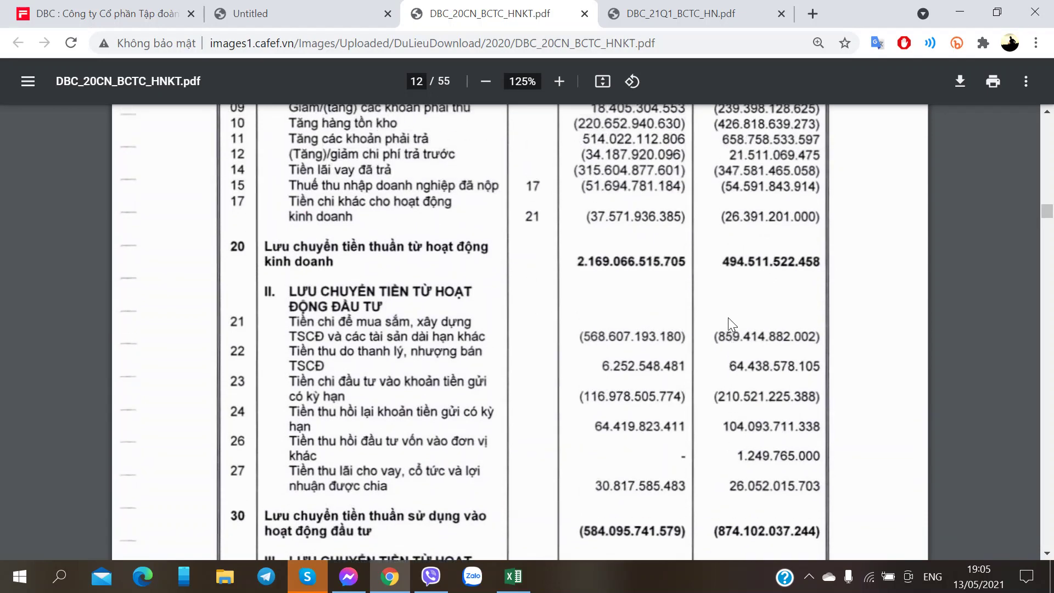
scroll(730, 319, down, 1)
scroll(731, 324, down, 4)
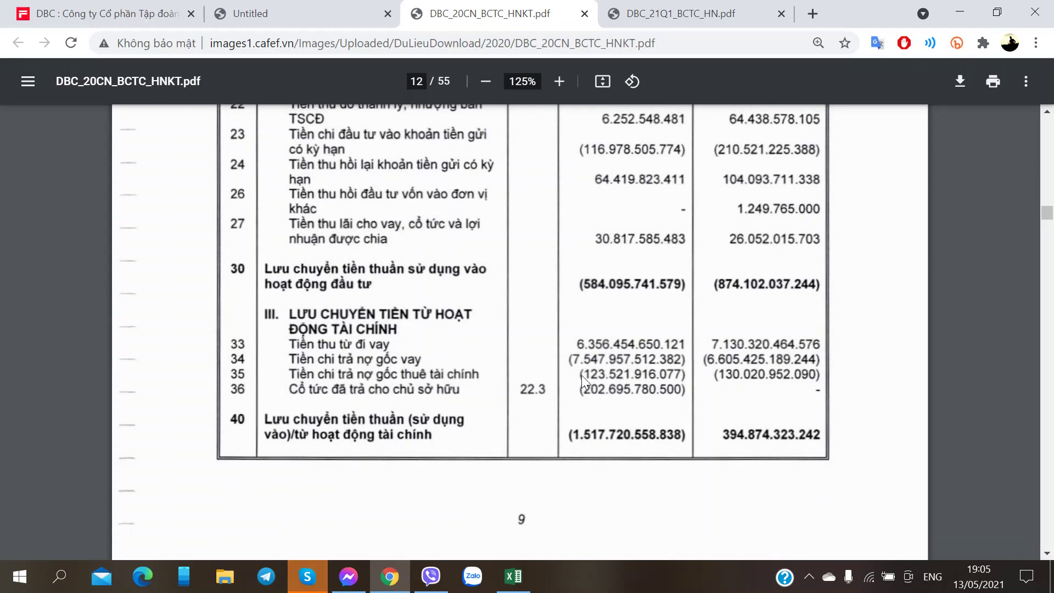
scroll(582, 375, up, 5)
scroll(581, 375, down, 4)
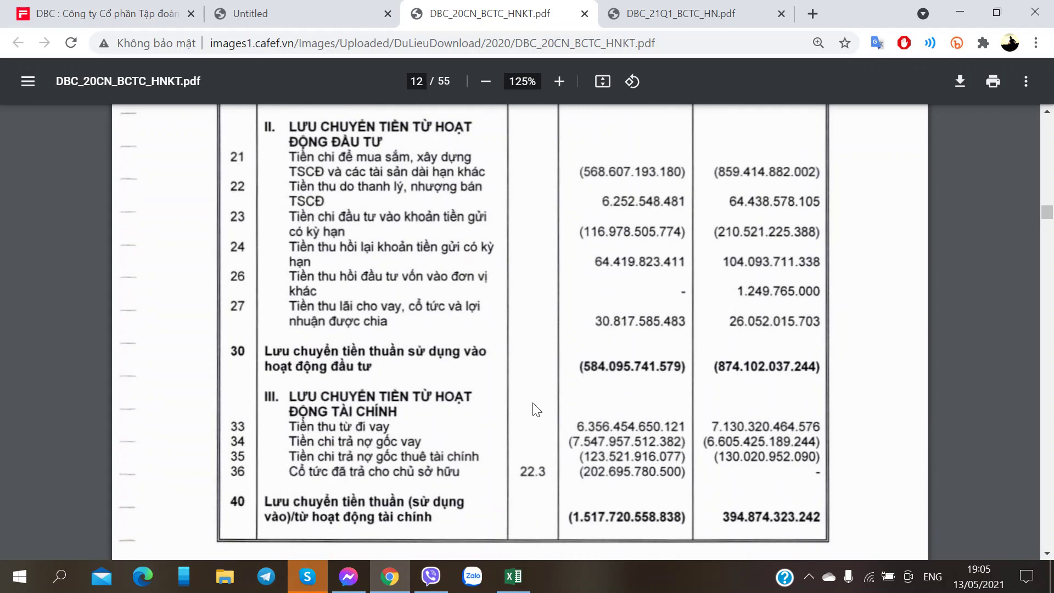
- Enter the net financing cash flow in row 386: -1517 for 2020 in J386 and 394 for 2019 in M386
key(alt+Tab)
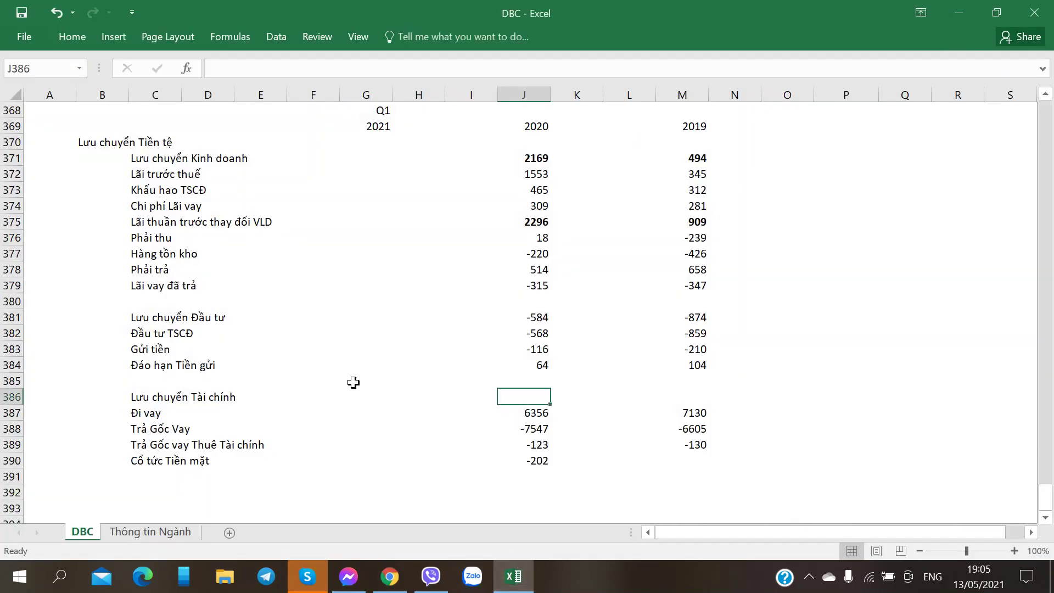
key(alt+Tab)
scroll(390, 379, down, 9)
key(alt+Tab)
key(alt+Tab)
scroll(383, 365, up, 7)
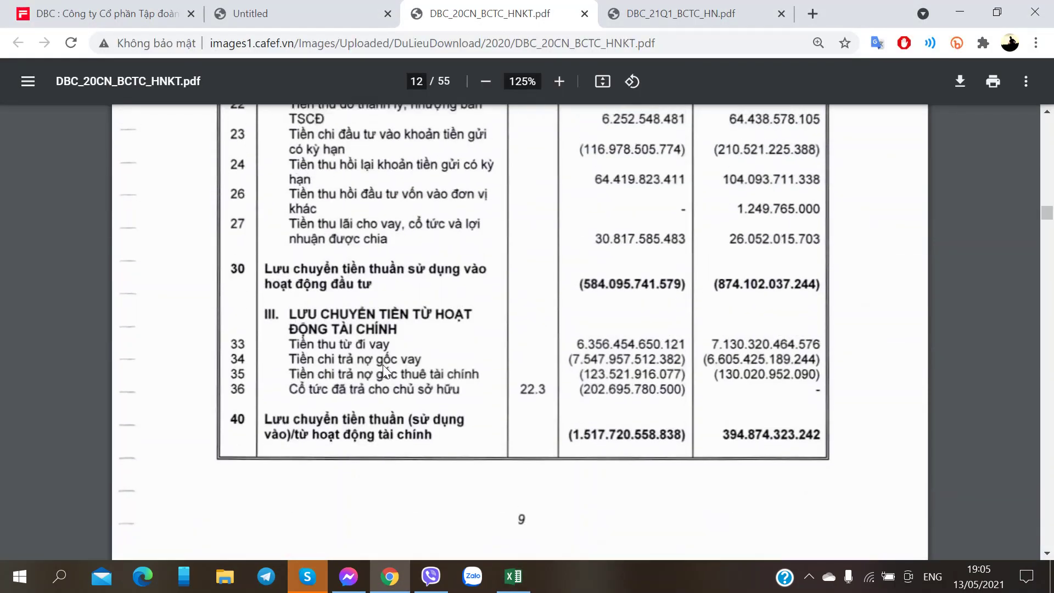
key(alt+Tab)
text(-1517)
key(Right)
key(Right)
key(Right)
key(alt+Tab)
key(alt+Tab)
text(394)
key(Right)
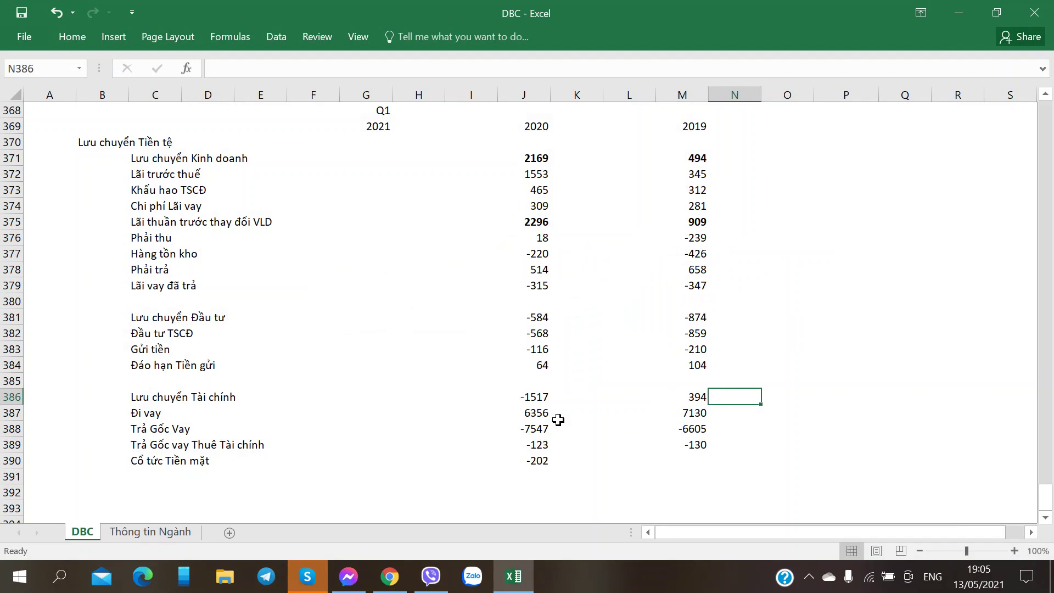
- Bold the net investing and net financing cash flow totals for 2020 and 2019 in rows 381 and 386
drag(544, 318, 689, 319)
drag(533, 396, 697, 396)
key(ctrl+b)
click(832, 330)
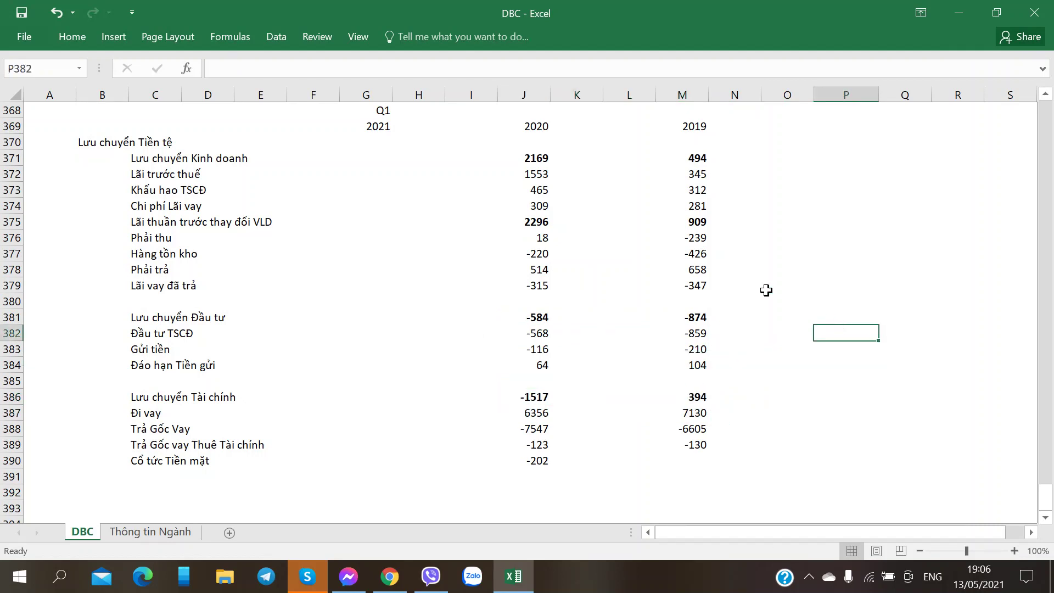
- Review the operating cash flow, fixed-asset investment and loan principal repayment figures for 2020 and 2019 in the table
click(535, 222)
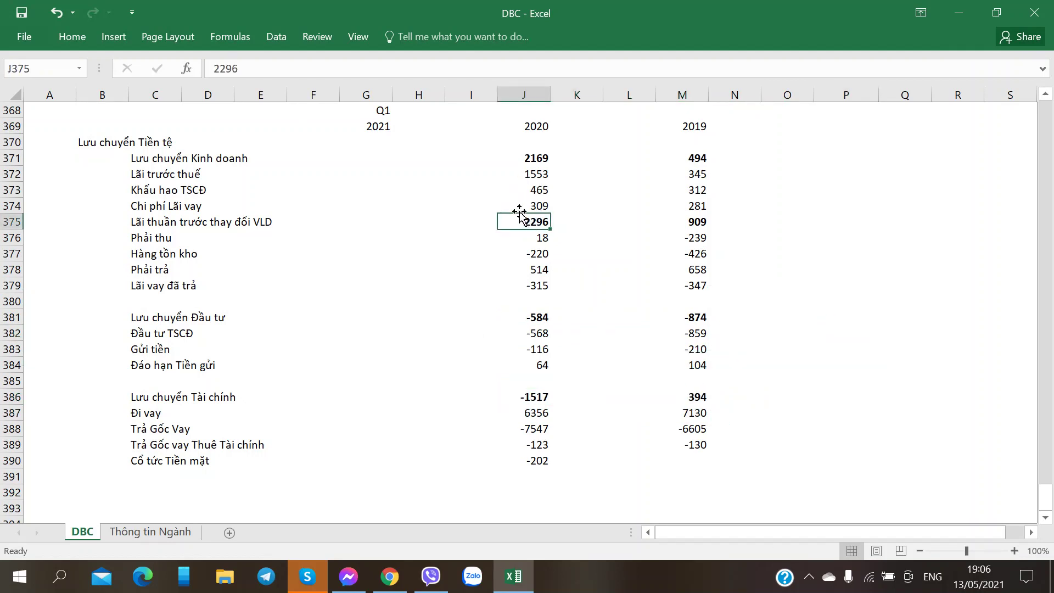
click(549, 334)
click(538, 426)
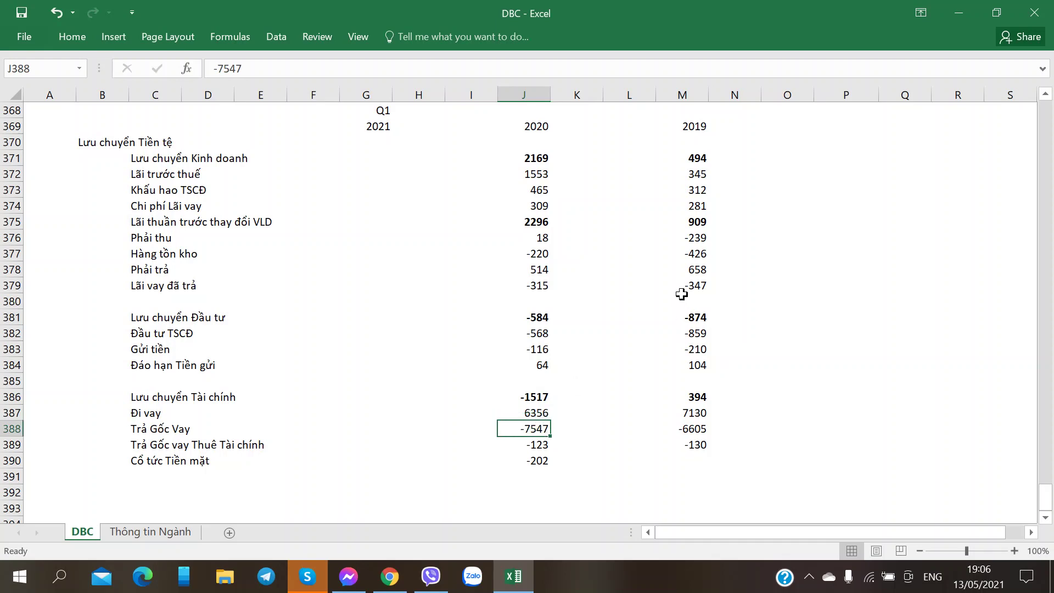
click(697, 220)
click(697, 160)
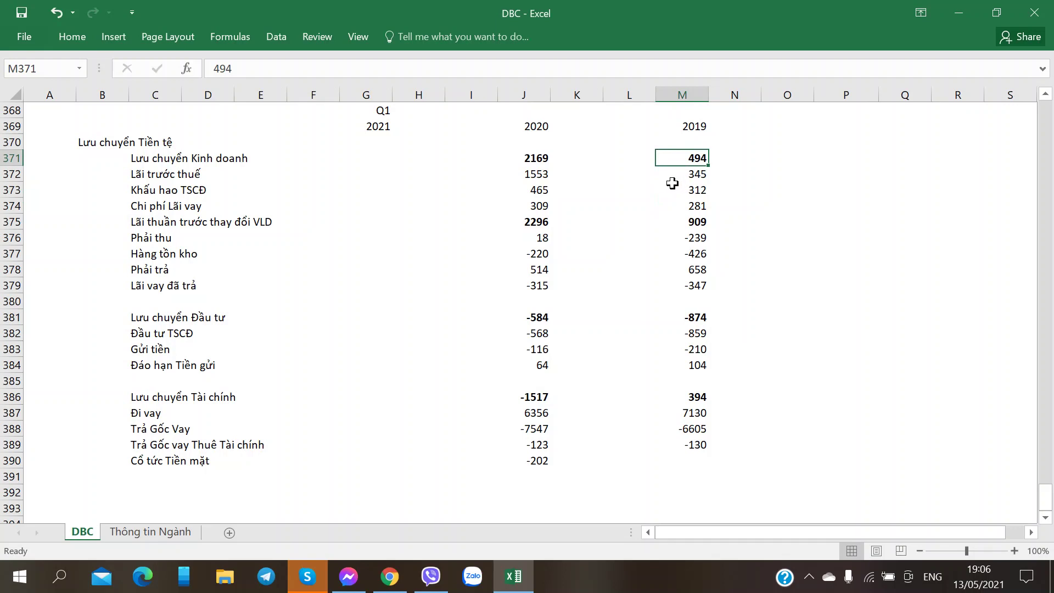
click(698, 334)
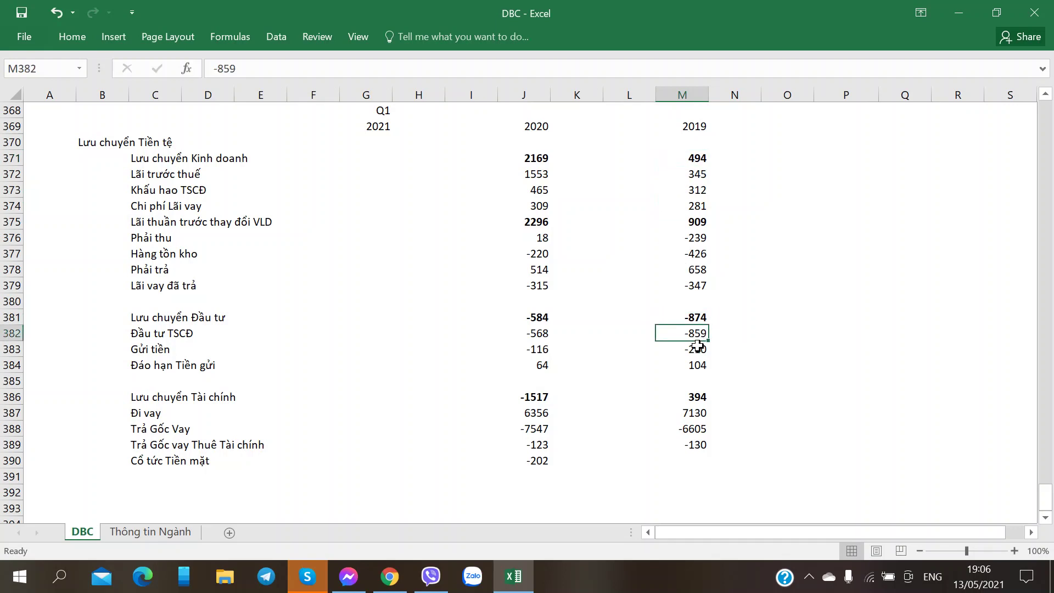
click(689, 429)
click(683, 300)
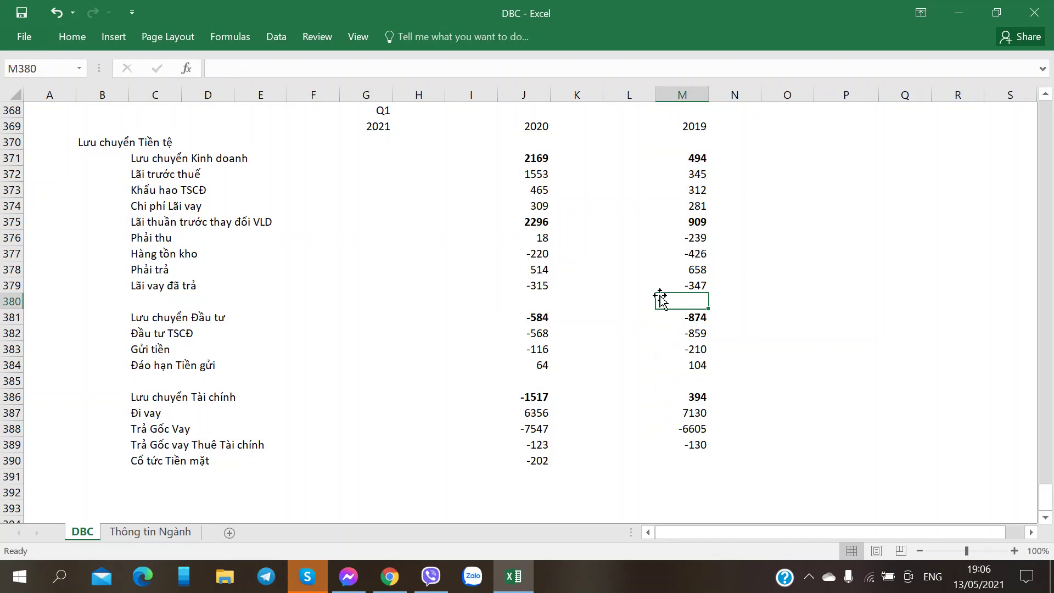
click(366, 165)
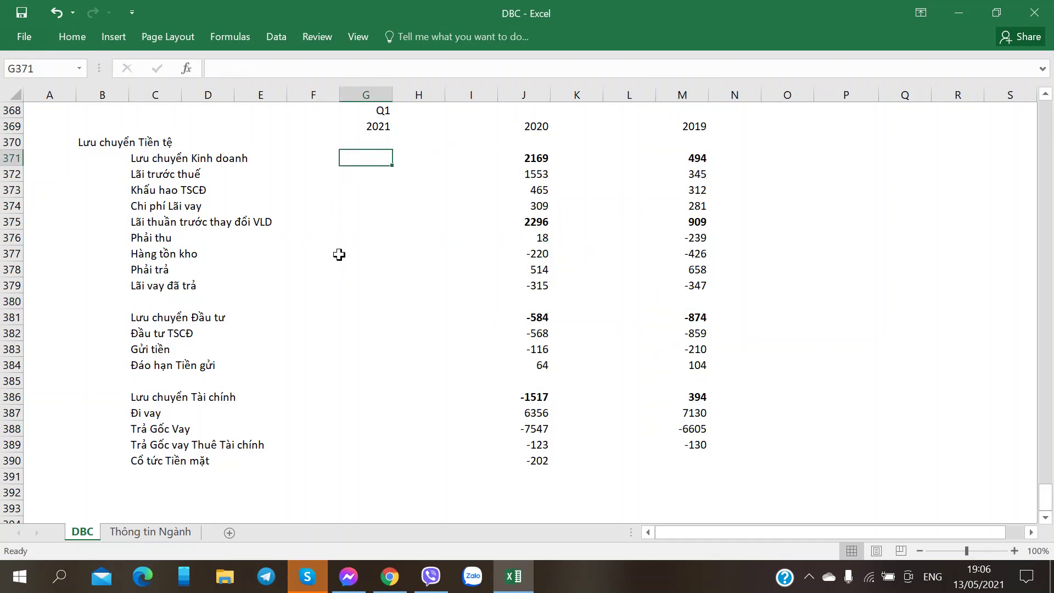
click(531, 329)
- Switch to the Q1 2021 report in Chrome and find its consolidated cash flow statement on page 5
click(356, 159)
key(alt+Tab)
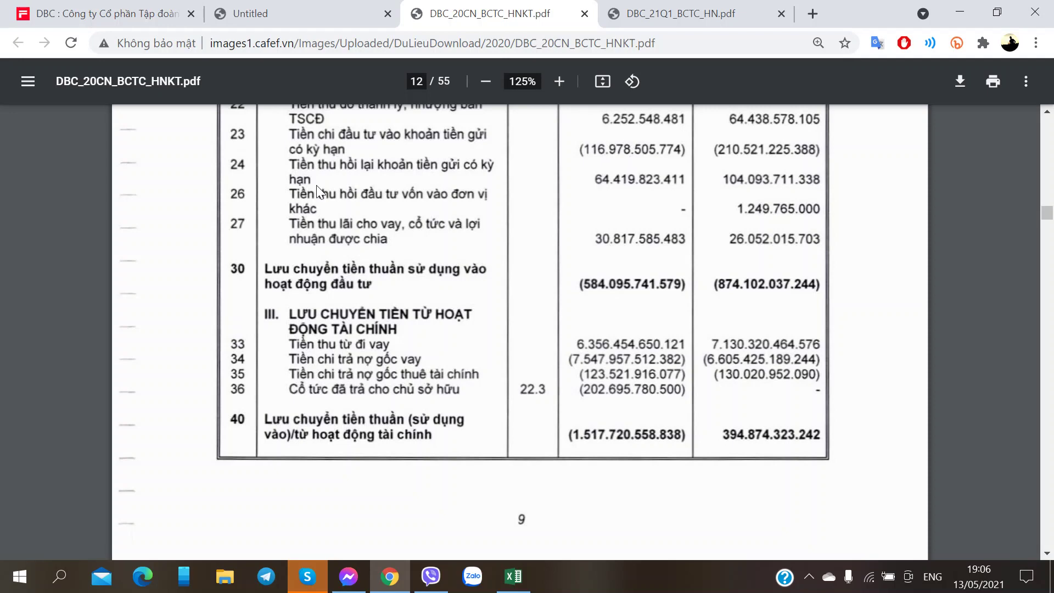
scroll(347, 192, up, 1)
scroll(348, 176, down, 10)
scroll(352, 170, down, 3)
key(ctrl+Tab)
scroll(420, 278, down, 20)
scroll(406, 279, down, 15)
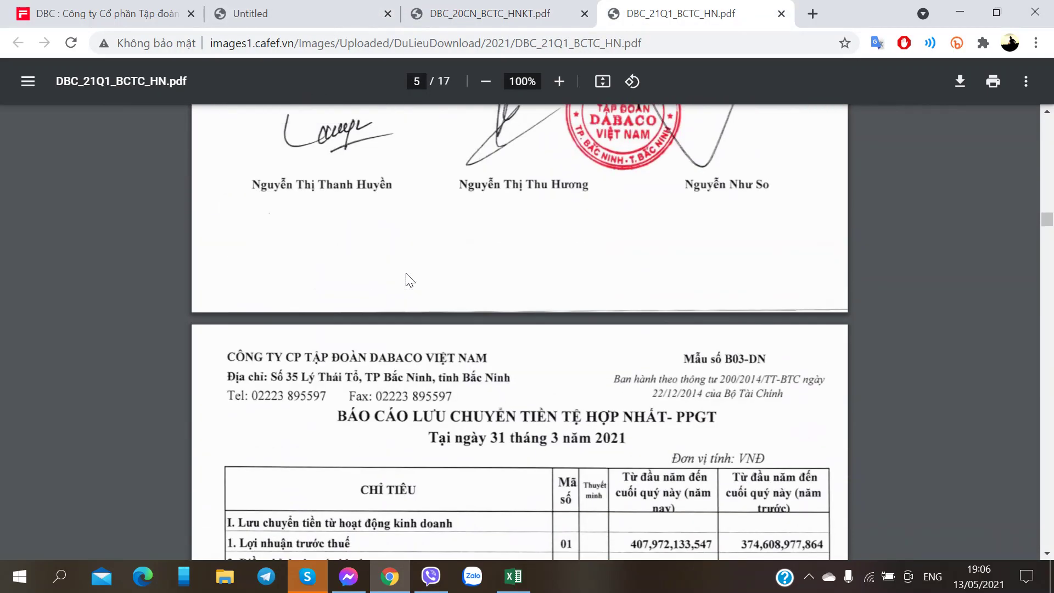
ctrl+scroll(399, 291, up, 2)
scroll(398, 296, down, 5)
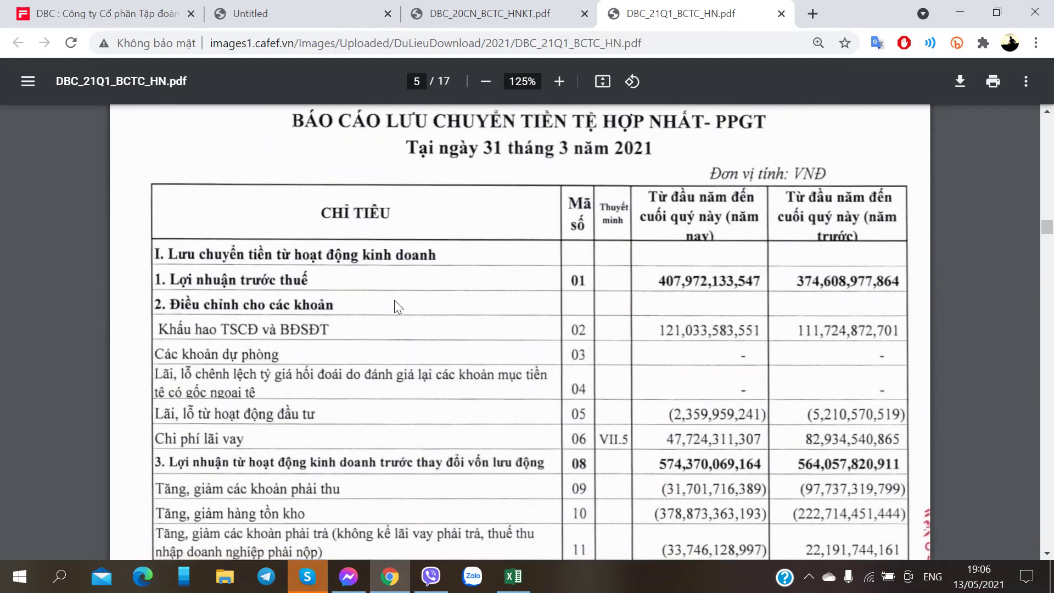
- Enter the Q1 2021 profit before tax, 407, in G372 and the depreciation, 121, in G373 of the Excel table
key(alt+Tab)
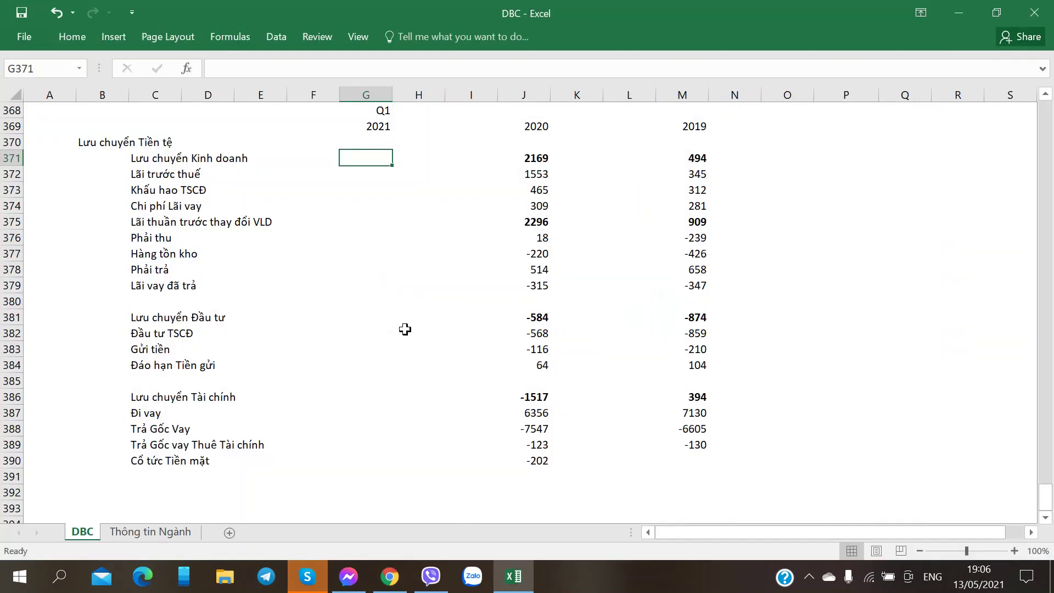
key(Return)
text(408)
key(Return)
key(alt+Tab)
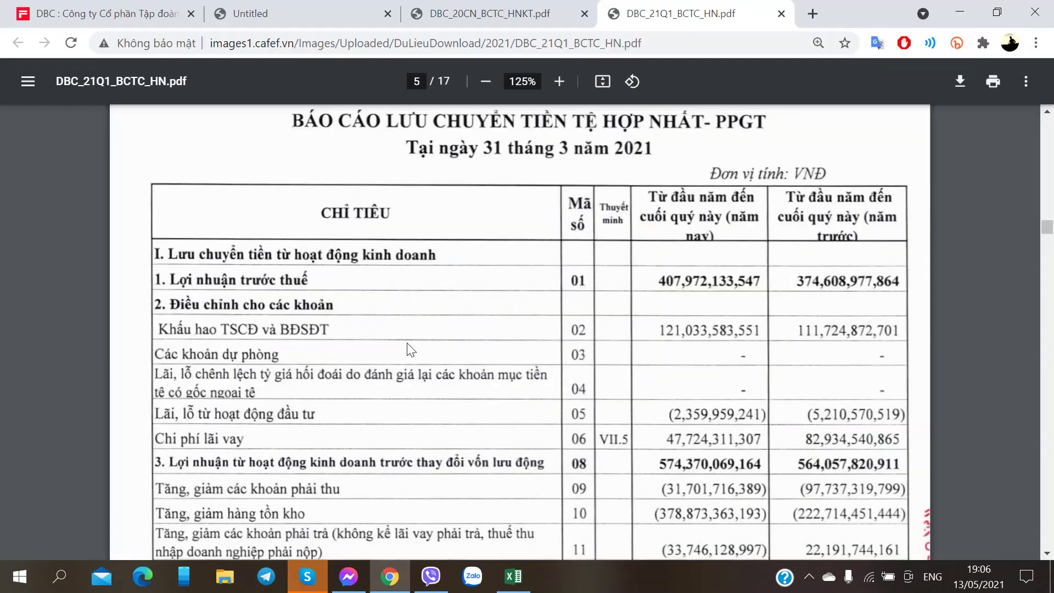
key(alt+Tab)
text(121)
key(alt+Tab)
key(alt+Tab)
key(Return)
key(Up)
- Enter the Q1 2021 interest expense, 47, in G374 and the profit before working capital changes, 574, in G375
key(alt+Tab)
key(alt+Tab)
text(47)
key(Return)
key(alt+Tab)
key(alt+Tab)
text(5)
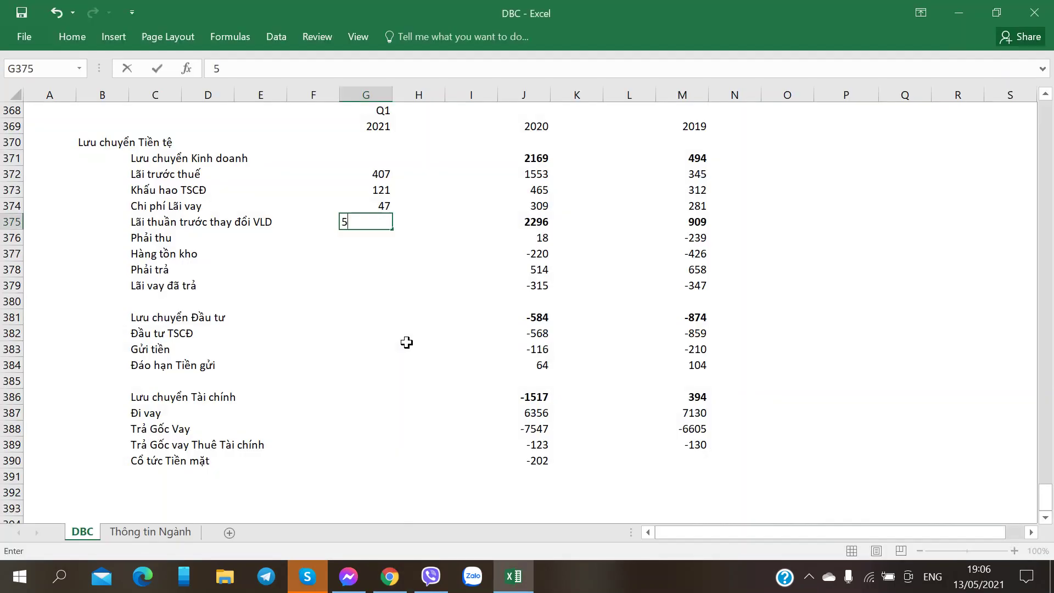
key(Return)
key(Up)
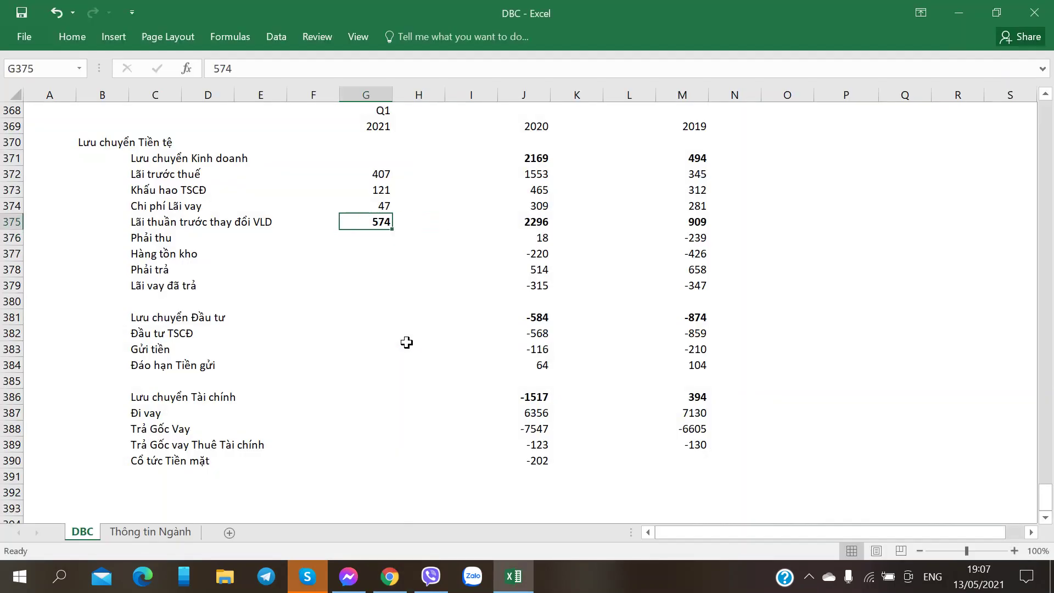
- Enter the Q1 2021 change in receivables, -31, in cell G376
key(alt+Tab)
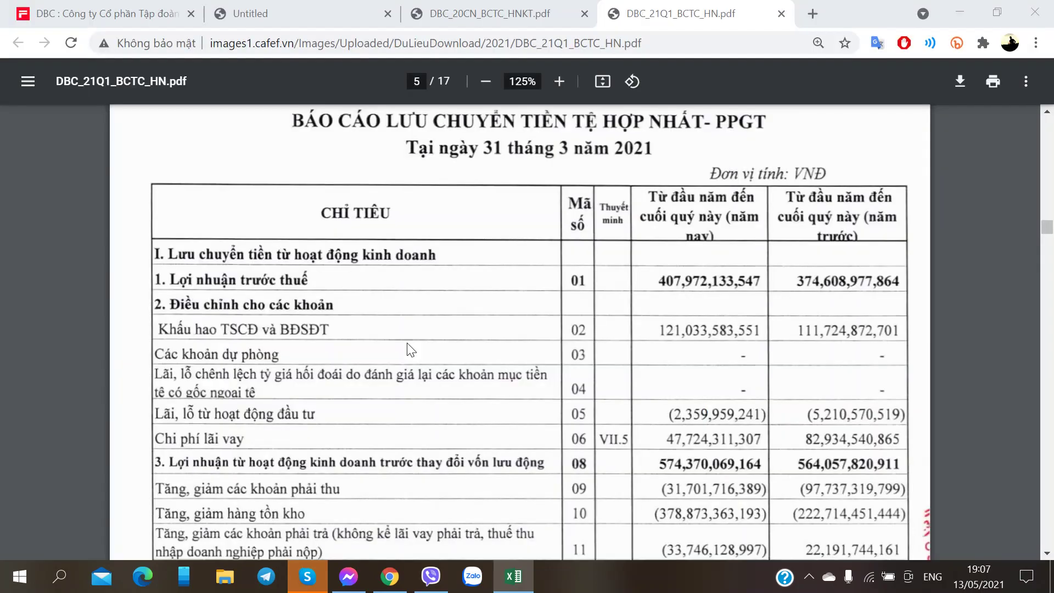
key(alt+Tab)
text(-31)
key(Return)
- Enter the Q1 2021 change in inventories from the report, -378, in cell G377
key(alt+Tab)
scroll(571, 390, down, 3)
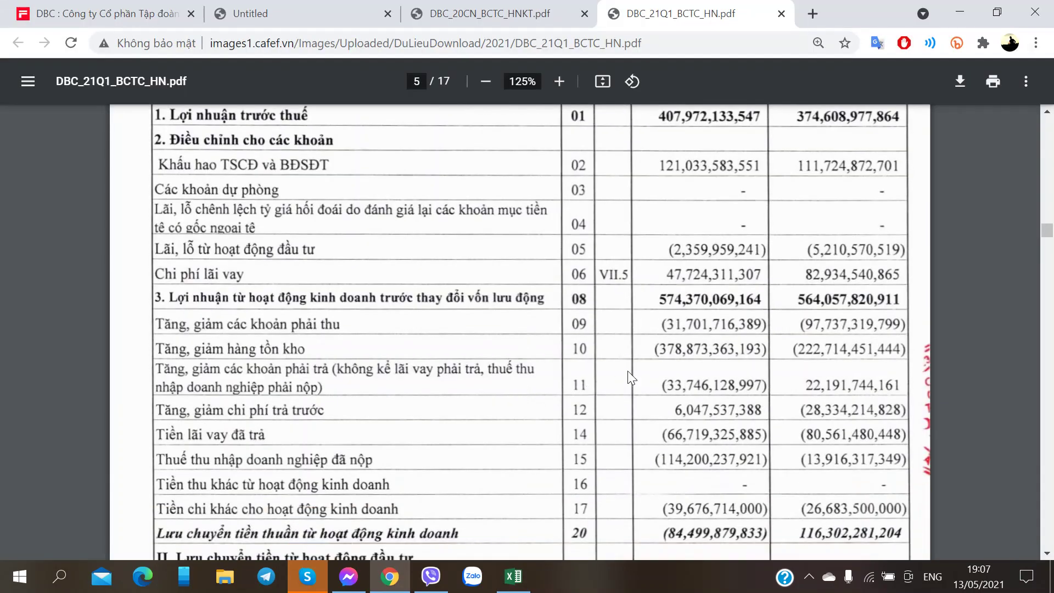
key(alt+Tab)
text(-378)
key(Tab)
key(Right)
key(Right)
key(Left)
key(Left)
key(Left)
key(alt+Tab)
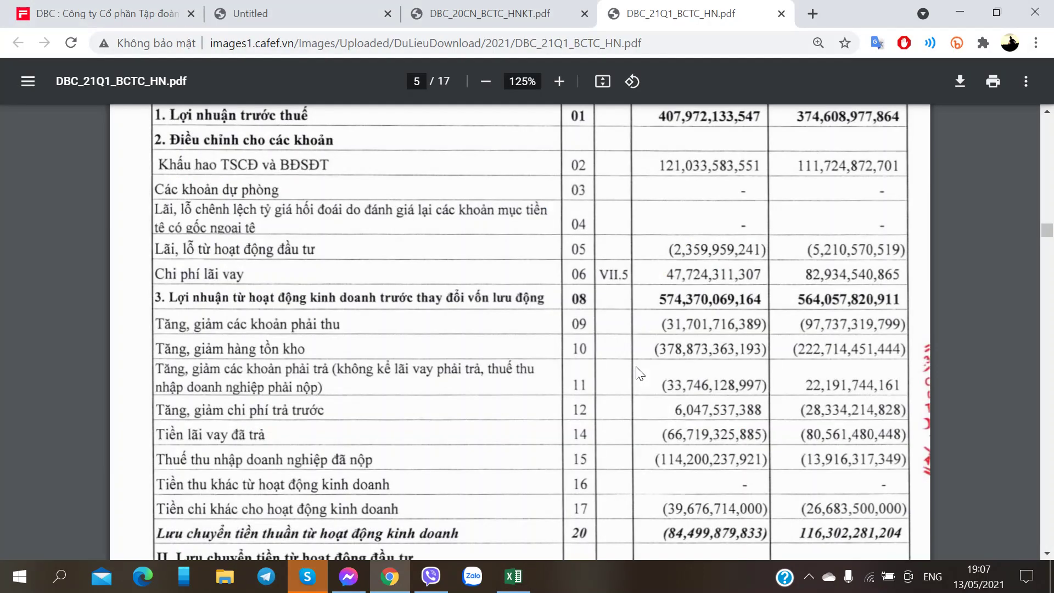